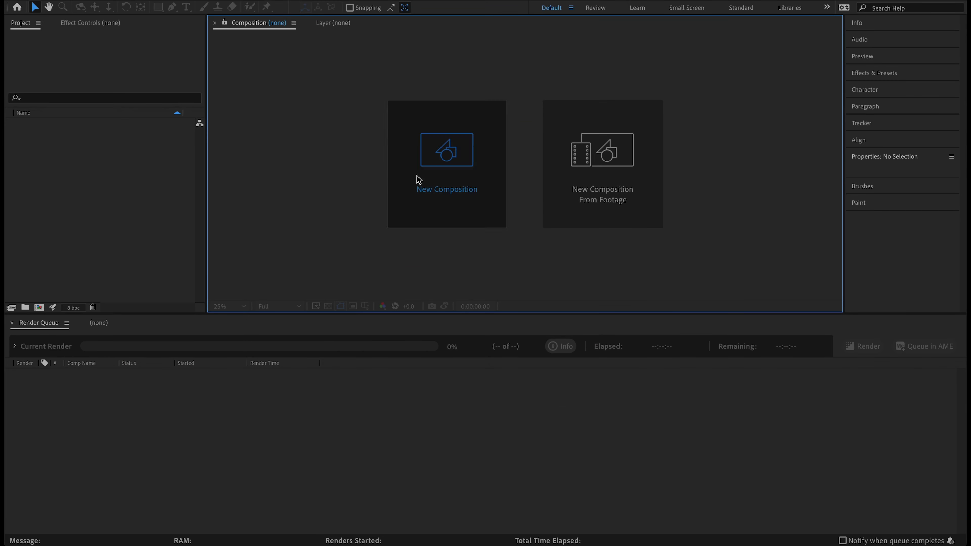
# Create a composition named BASE, 1920 × 1080 px, with a duration of 0:00:10:00.
pyautogui.click(416, 176)
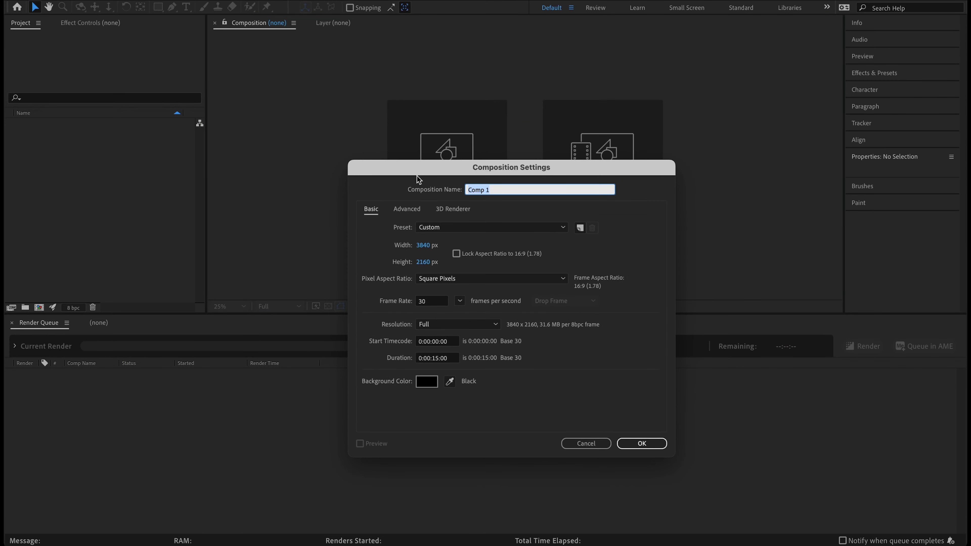
pyautogui.write('BASE')
pyautogui.click(427, 246)
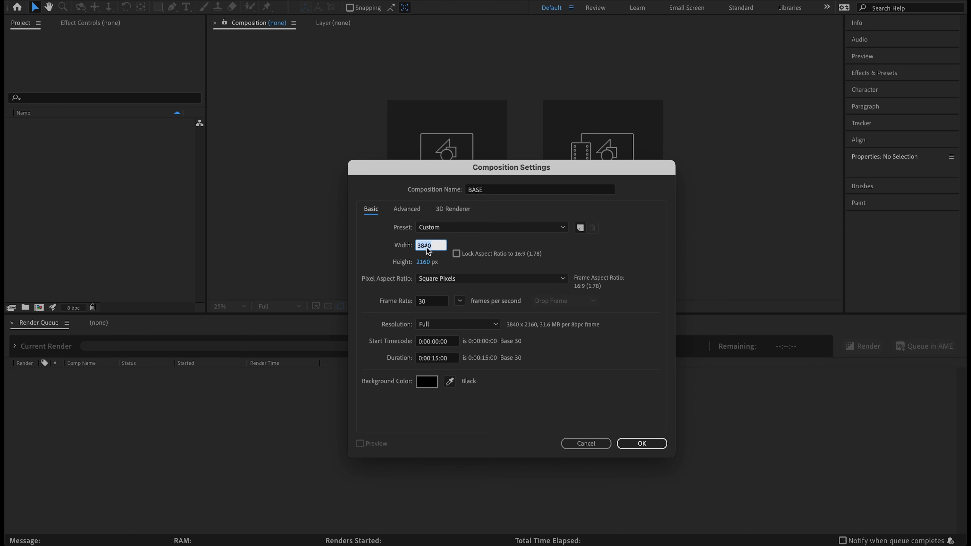
pyautogui.write('1920')
pyautogui.press('Tab')
pyautogui.write('1080')
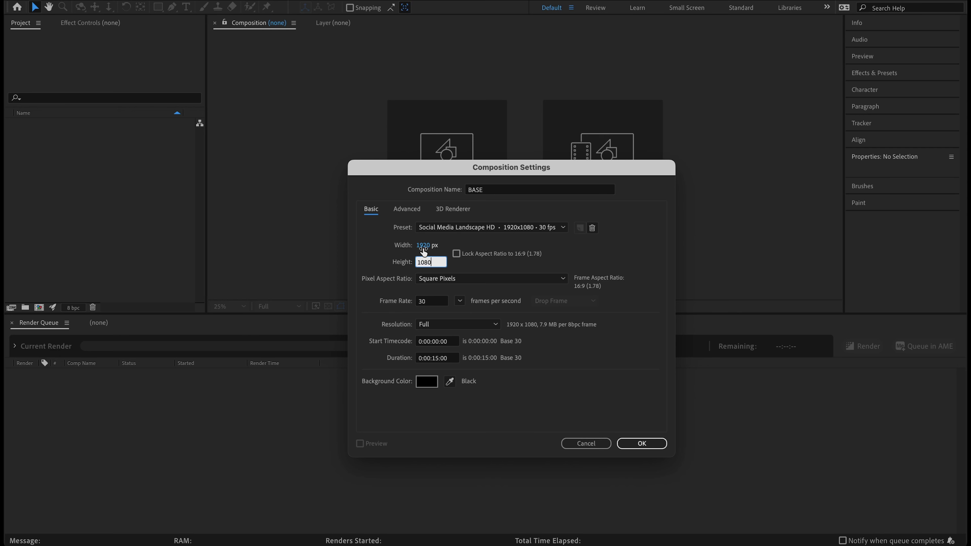
pyautogui.press('Return')
pyautogui.click(439, 358)
pyautogui.press('BackSpace')
pyautogui.write('0')
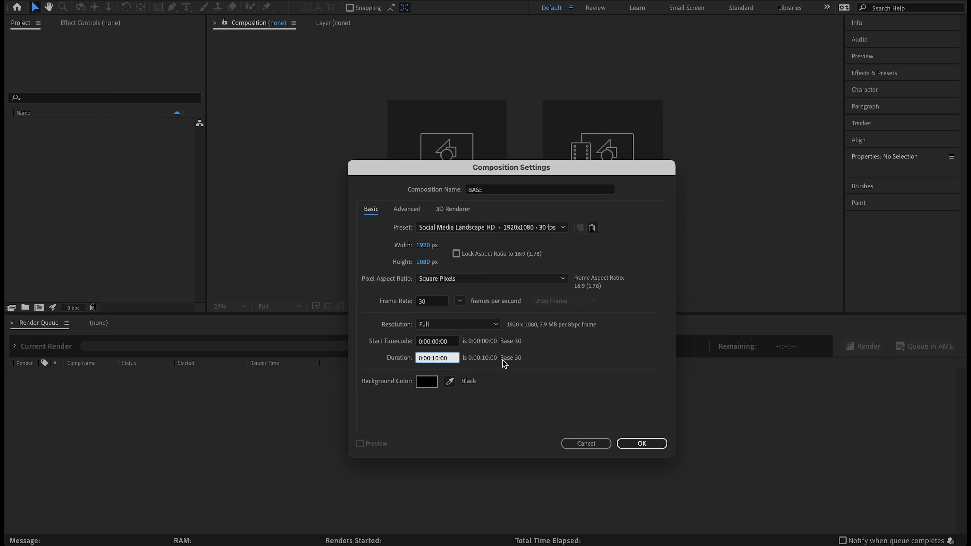
pyautogui.click(638, 441)
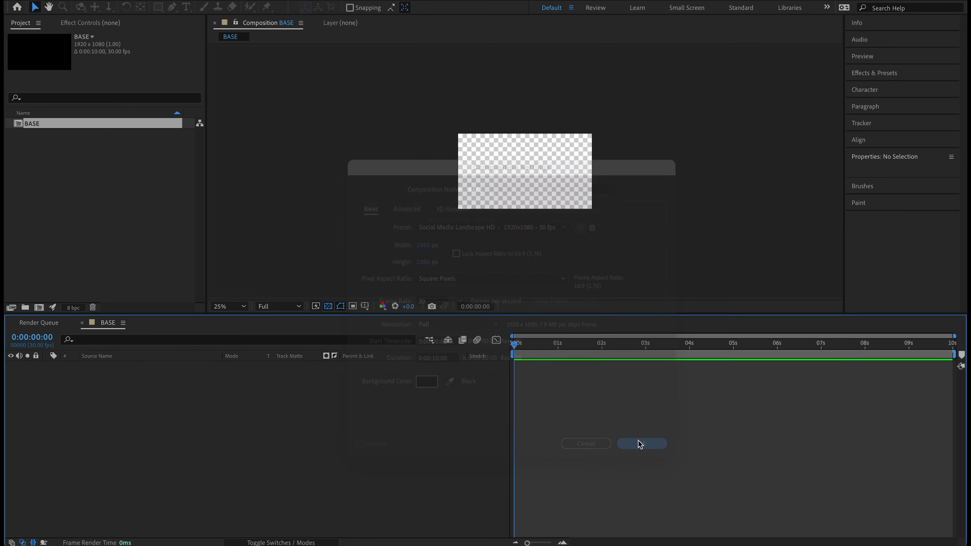
# Turn off the transparency grid and add a black 1920 × 1080 px solid layer to the BASE composition.
pyautogui.press('.')
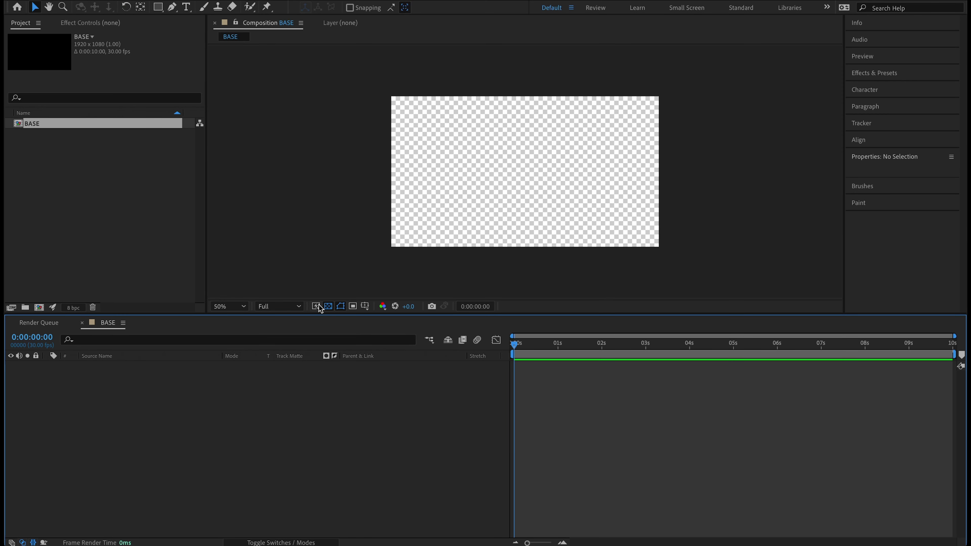
pyautogui.click(329, 308)
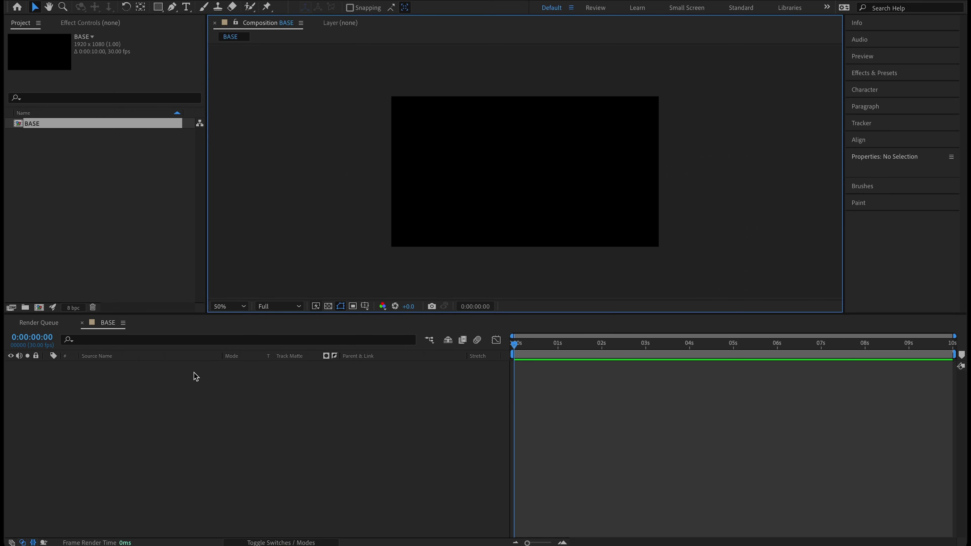
pyautogui.rightClick(224, 376)
pyautogui.moveTo(245, 385)
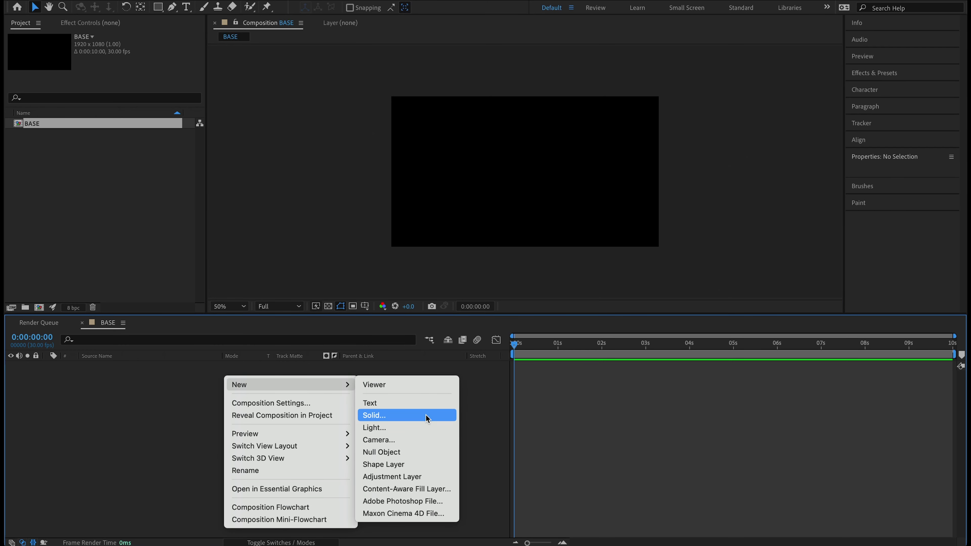
pyautogui.click(426, 418)
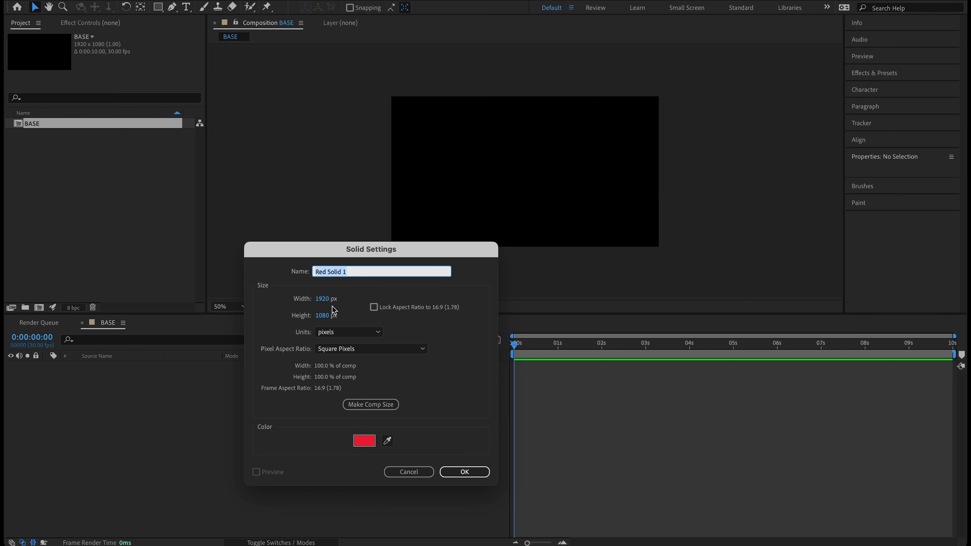
pyautogui.click(365, 440)
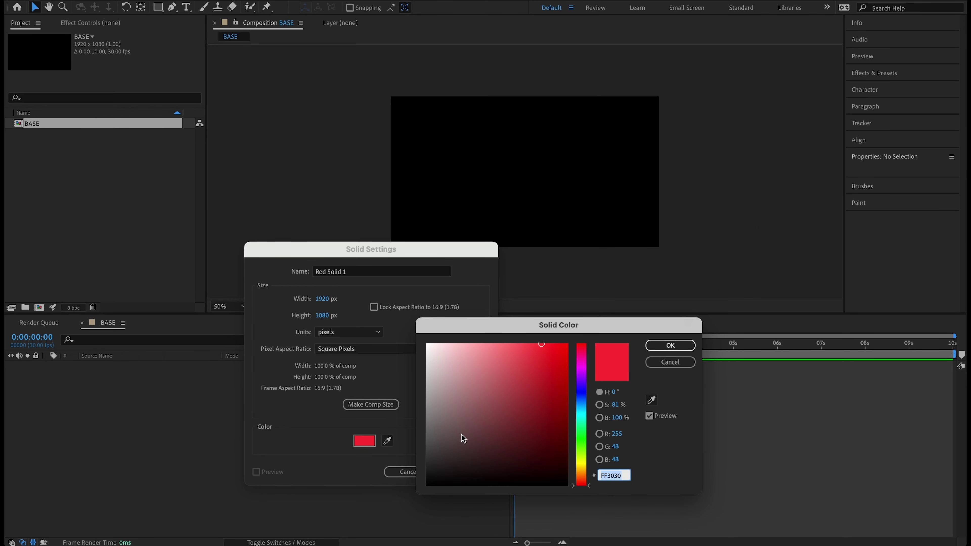
pyautogui.moveTo(460, 441); pyautogui.dragTo(428, 484)
pyautogui.press('Return')
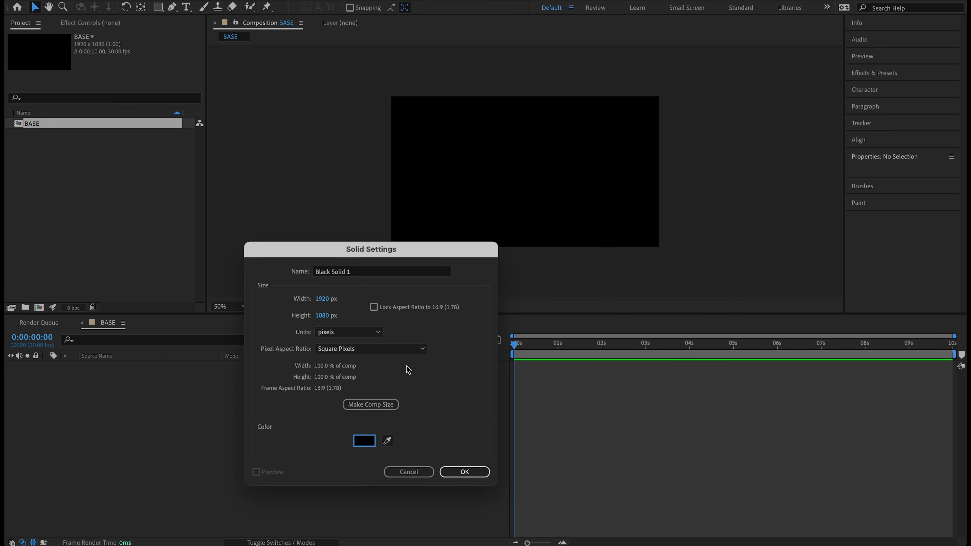
pyautogui.click(459, 471)
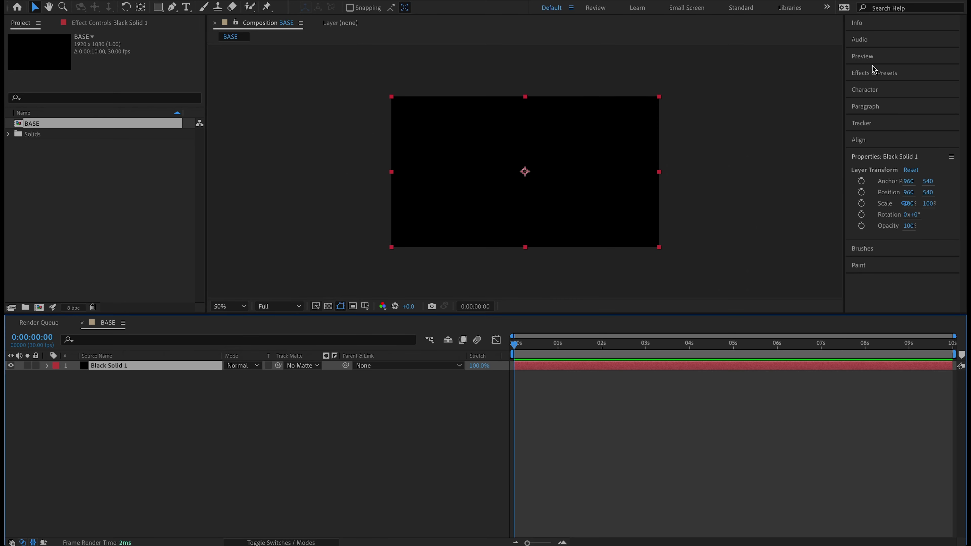
# Apply the Fractal Noise effect to the black solid and set its noise type to Linear.
pyautogui.click(873, 72)
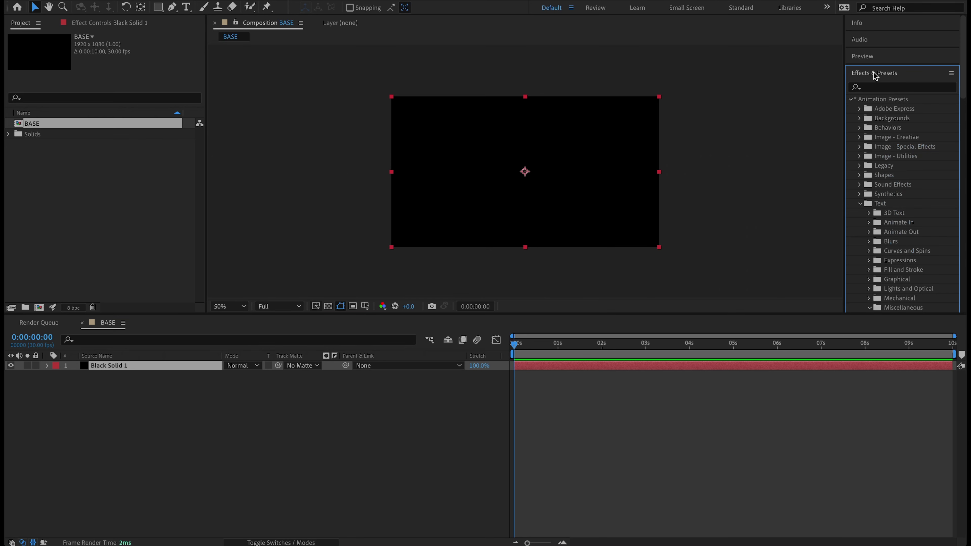
pyautogui.click(884, 91)
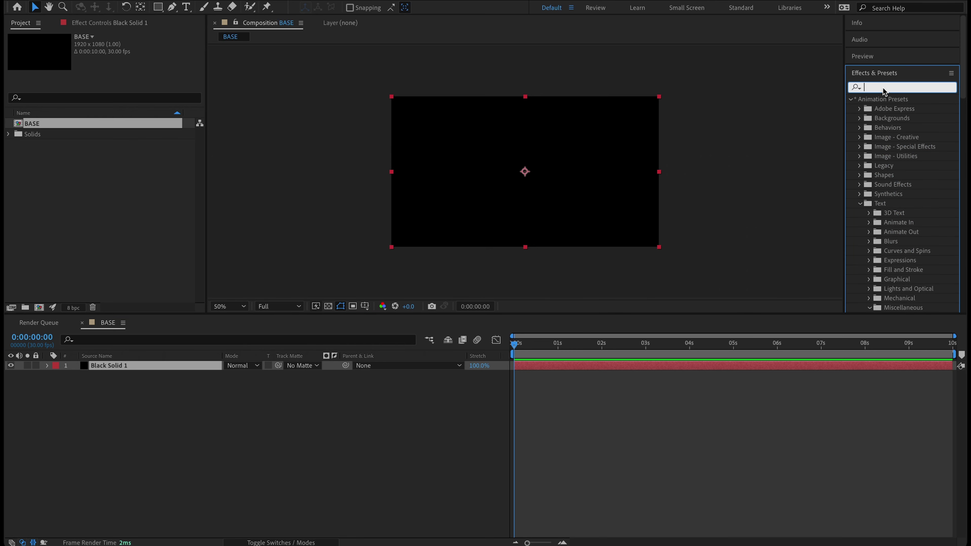
pyautogui.write('Fractal Noise')
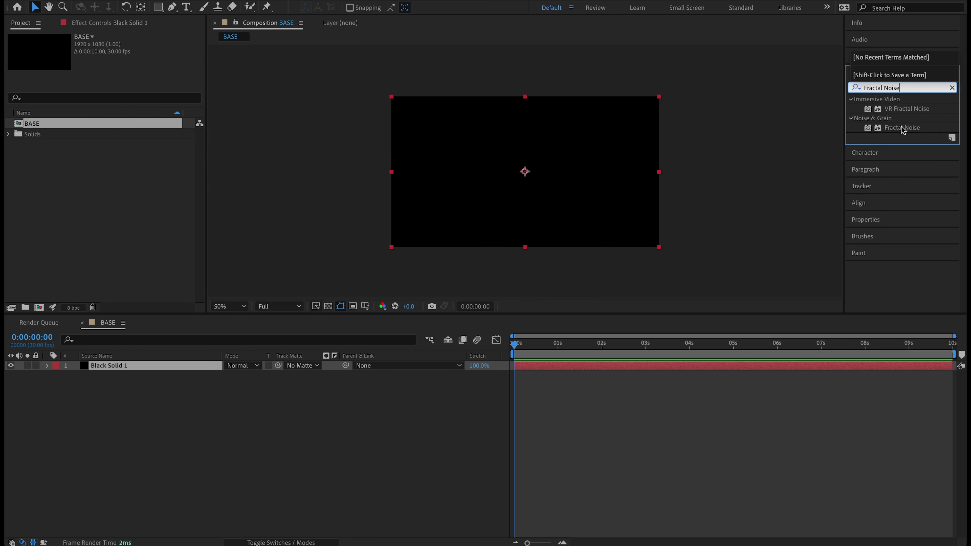
pyautogui.doubleClick(900, 128)
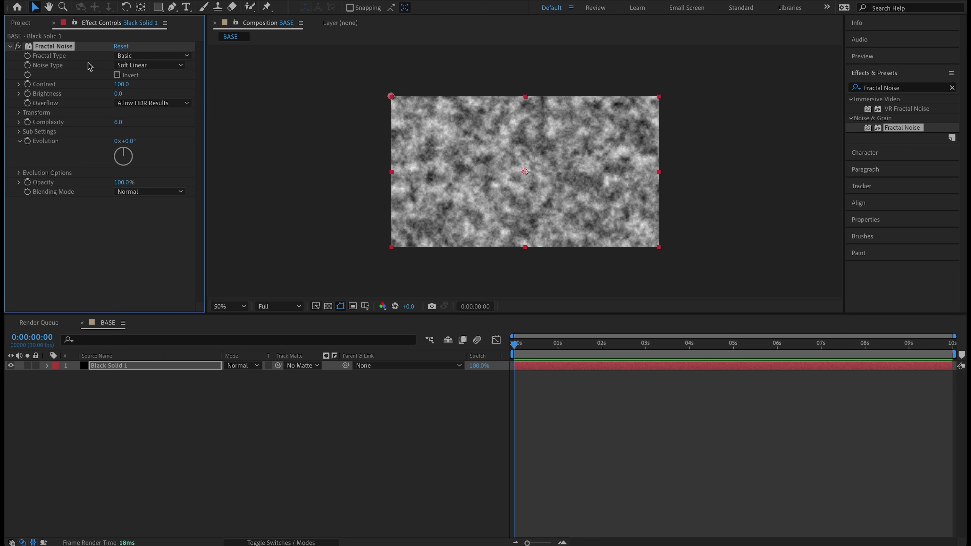
pyautogui.click(140, 65)
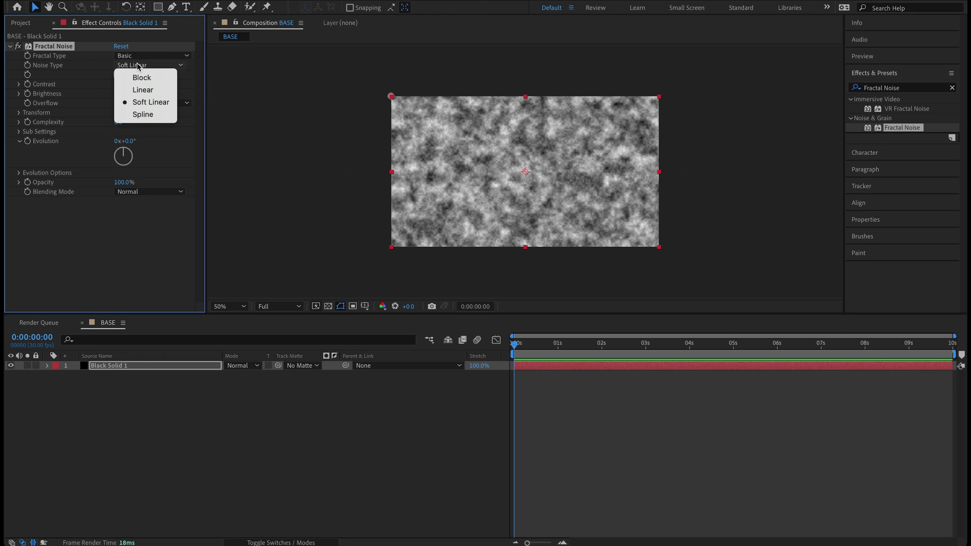
pyautogui.click(142, 90)
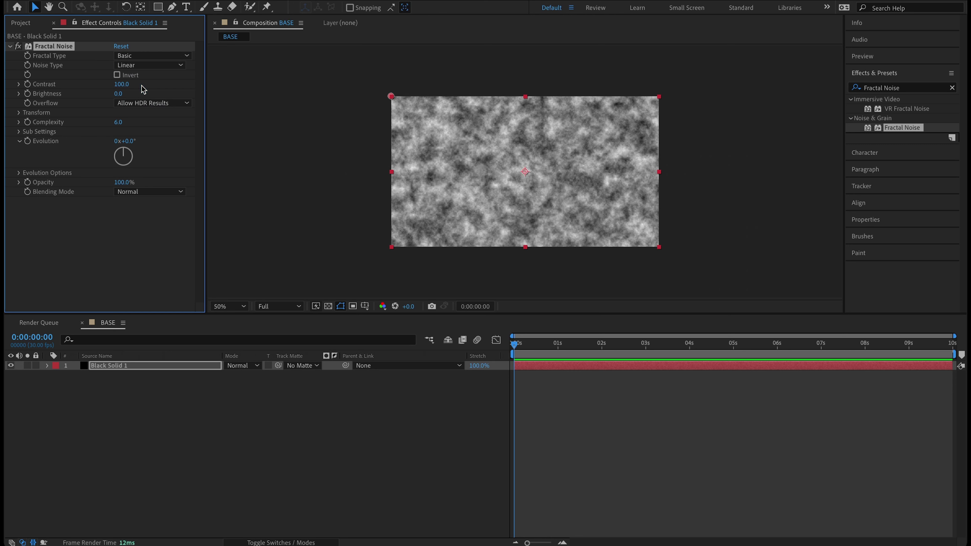
# Set the Fractal Noise contrast to 450 and its brightness to -60.
pyautogui.click(118, 85)
pyautogui.write('450')
pyautogui.press('Return')
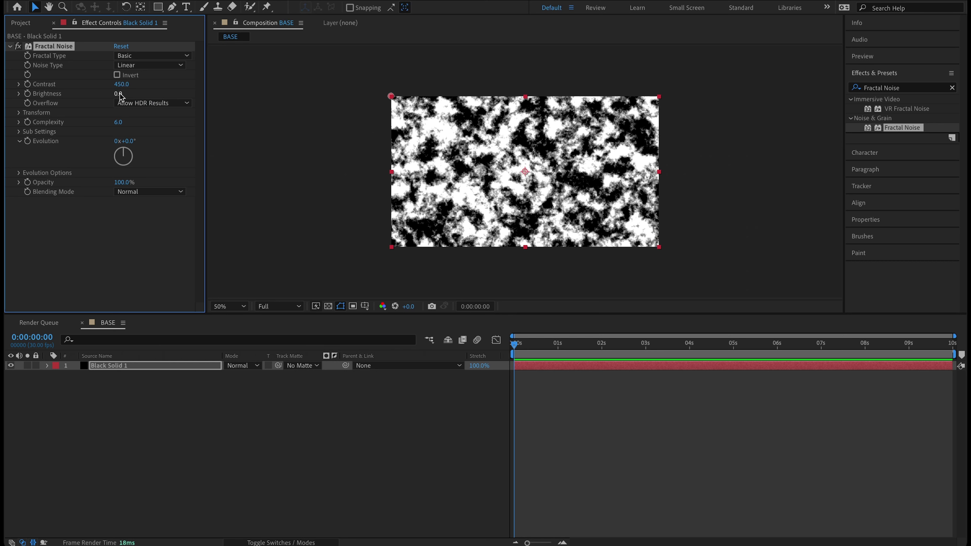
pyautogui.click(119, 93)
pyautogui.write('-60')
pyautogui.press('Return')
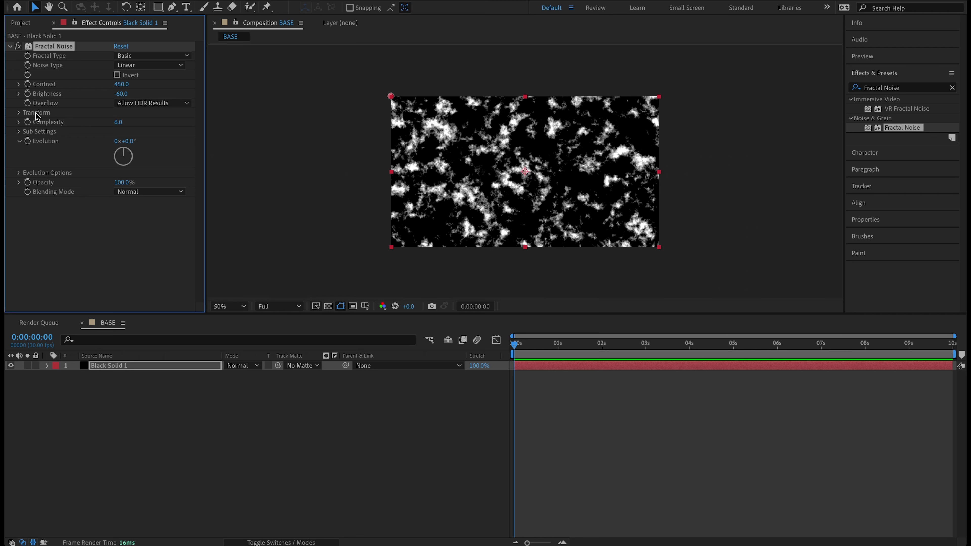
# Turn off uniform scaling for the noise and set its scale width to 1500 and scale height to 5.
pyautogui.click(17, 113)
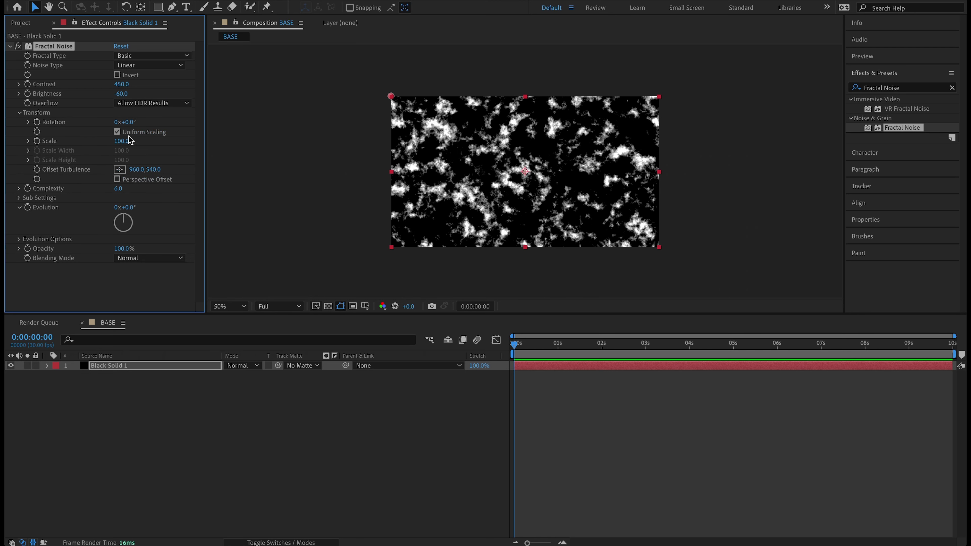
pyautogui.click(117, 132)
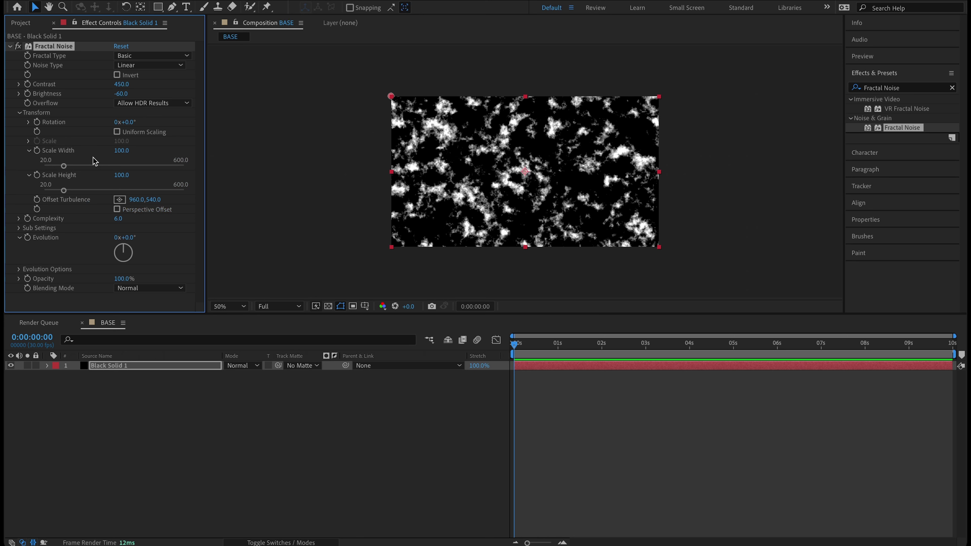
pyautogui.click(121, 151)
pyautogui.write('1500')
pyautogui.press('Return')
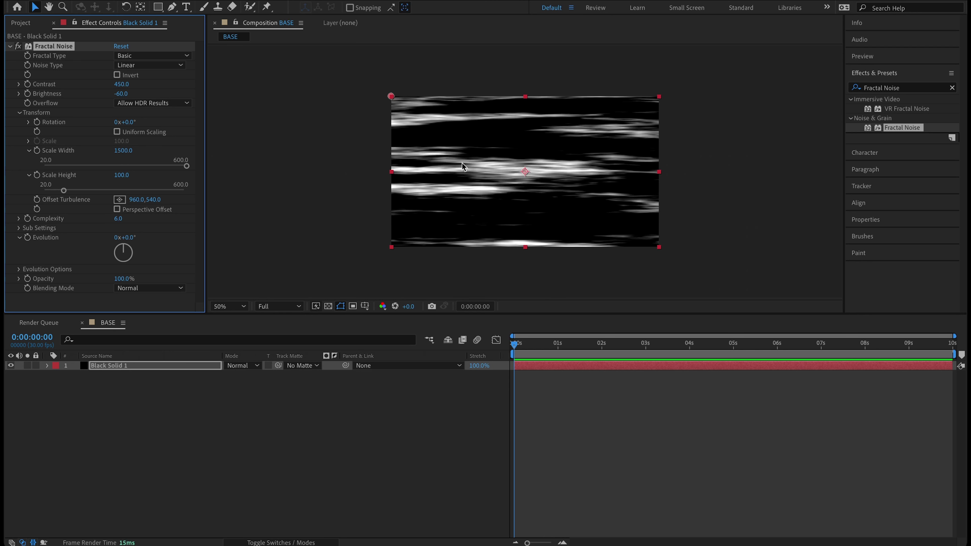
pyautogui.click(122, 174)
pyautogui.write('5')
pyautogui.press('Return')
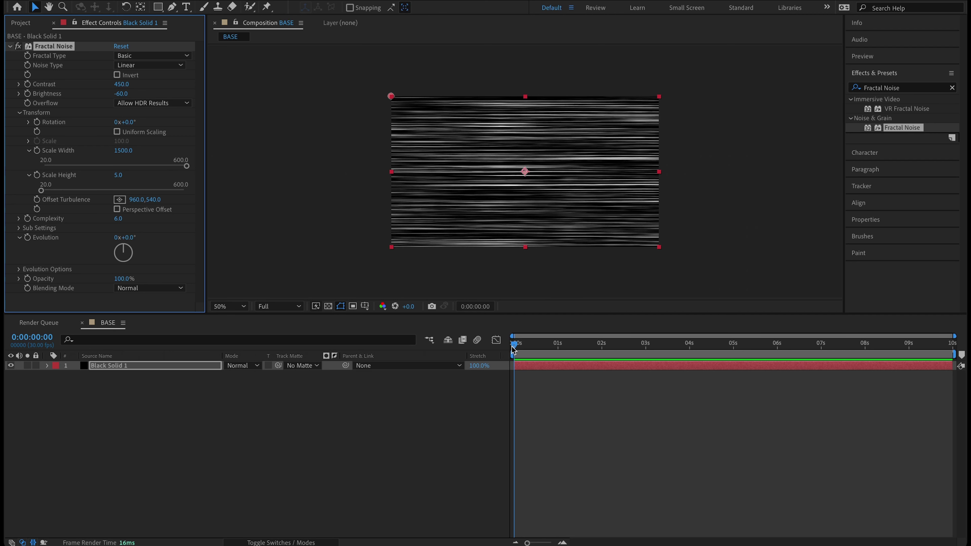
# Set the Fractal Noise complexity to 1 and collapse its transform settings.
pyautogui.moveTo(513, 347)
pyautogui.mouseDown()
pyautogui.moveTo(548, 344)
pyautogui.moveTo(514, 344)
pyautogui.mouseUp()
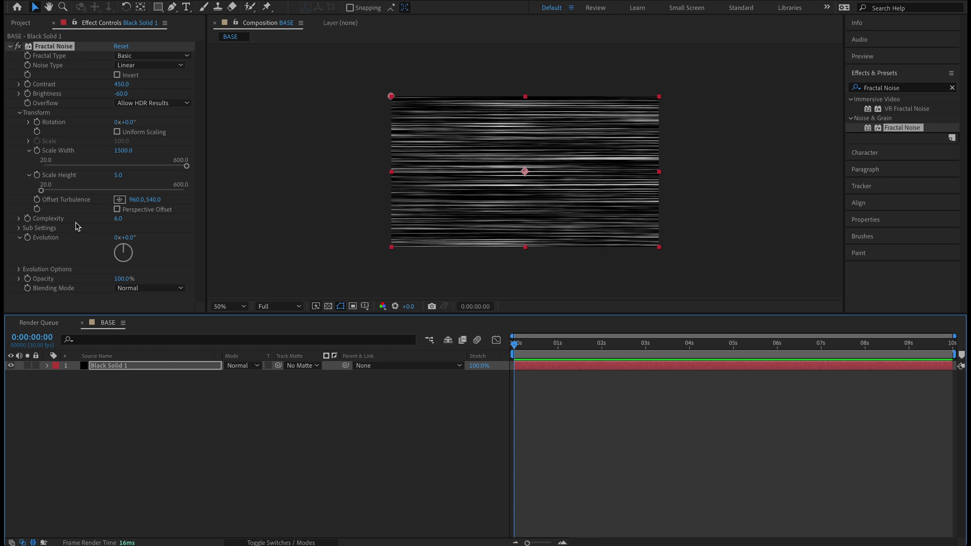
pyautogui.click(118, 218)
pyautogui.write('1')
pyautogui.press('Return')
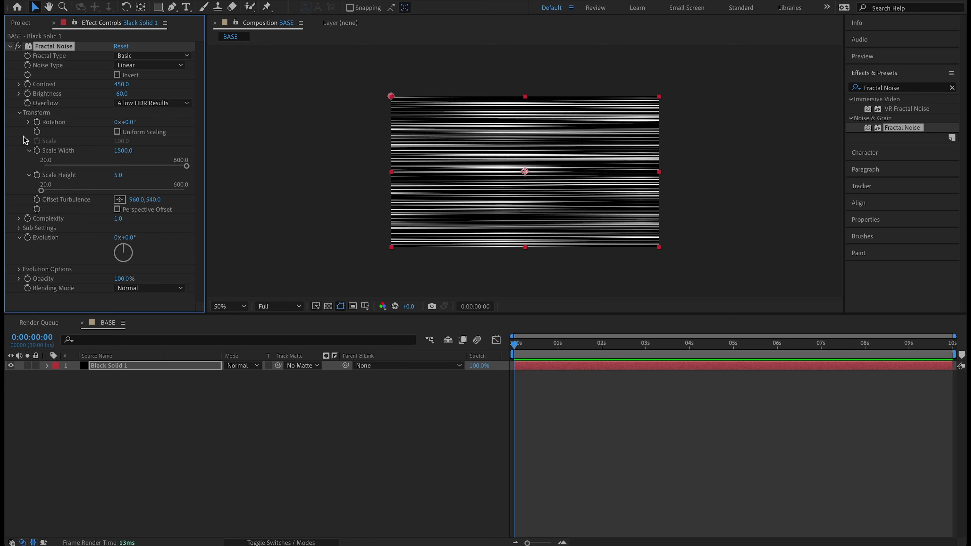
pyautogui.click(20, 113)
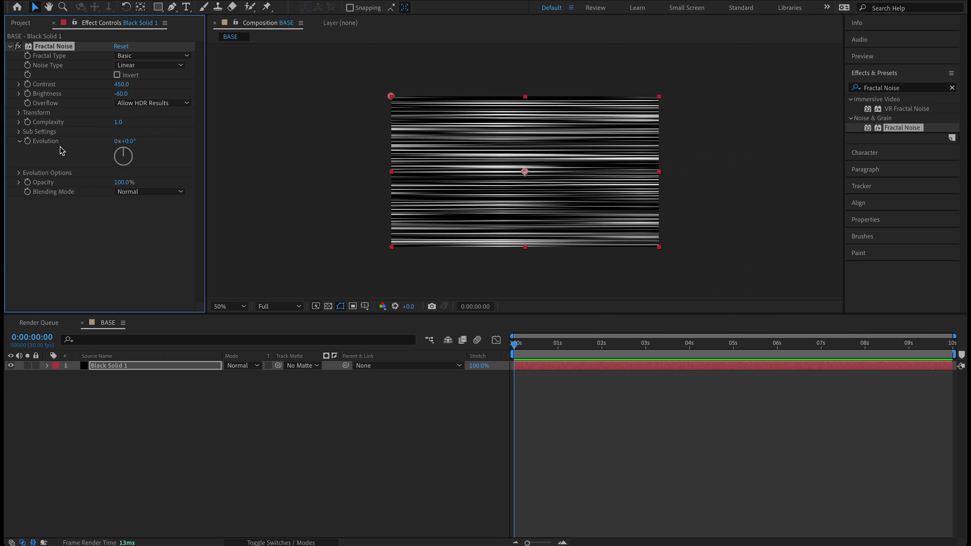
pyautogui.moveTo(133, 162); pyautogui.dragTo(123, 146)
pyautogui.click(510, 348)
pyautogui.press('space')
pyautogui.press('space')
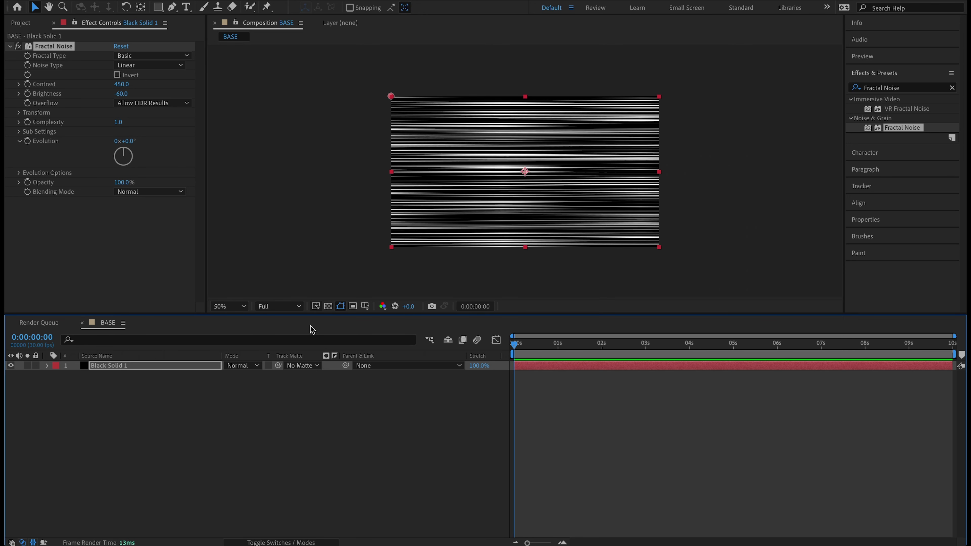
# Keyframe the noise's Evolution at the first frame and set it to 1x+0.0° at 0:00:09:29.
pyautogui.click(30, 142)
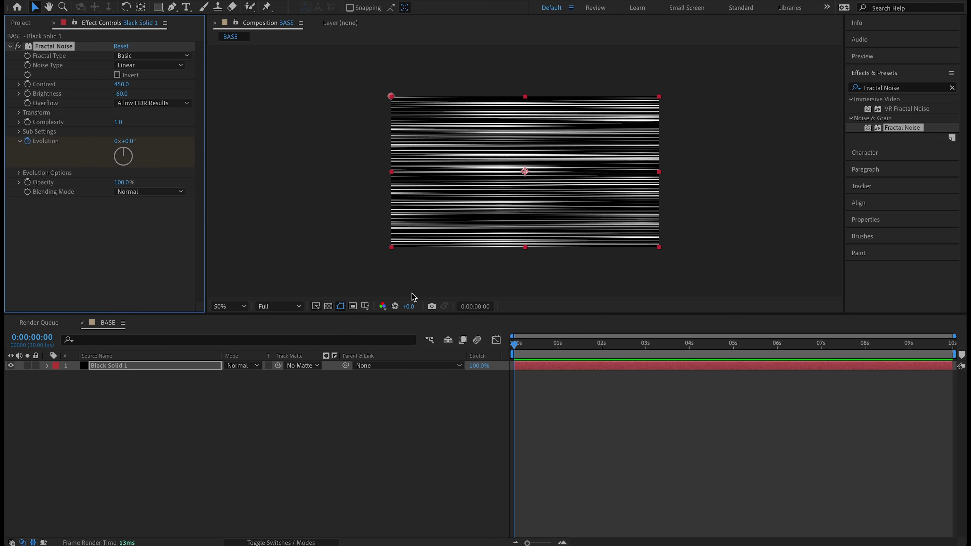
pyautogui.moveTo(579, 358); pyautogui.dragTo(966, 388)
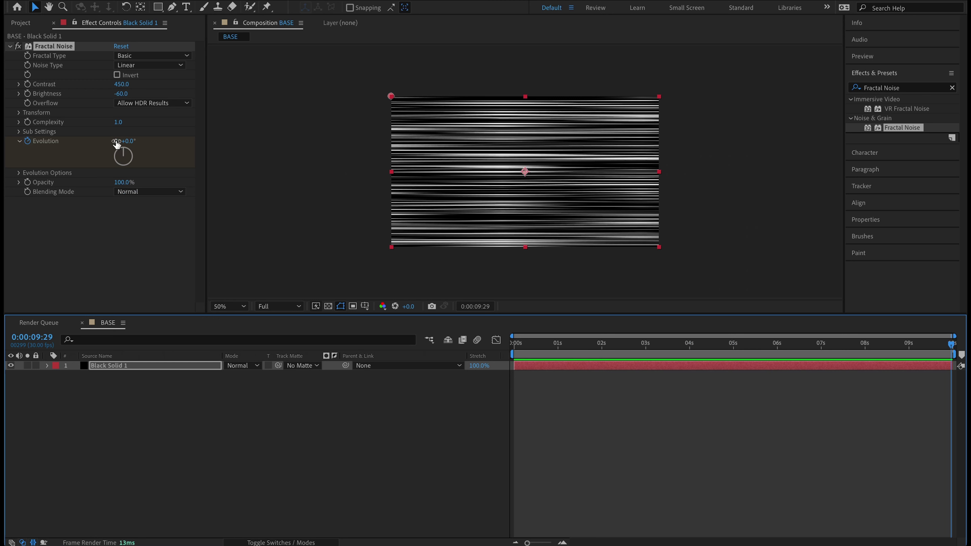
pyautogui.click(117, 141)
pyautogui.press('Return')
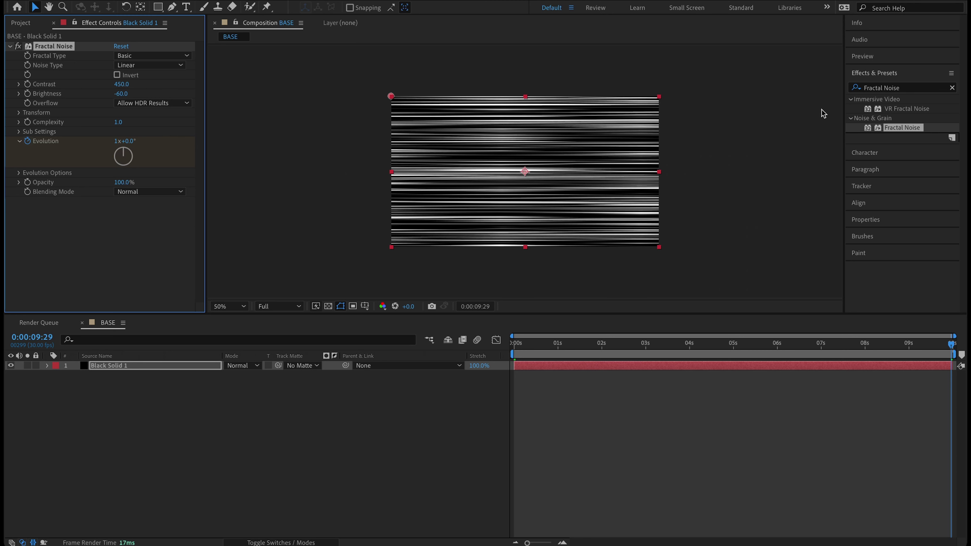
# Compare the noise pattern on the first and last frames of the composition to check how it loops.
pyautogui.click(864, 55)
pyautogui.click(874, 72)
pyautogui.click(928, 72)
pyautogui.click(875, 72)
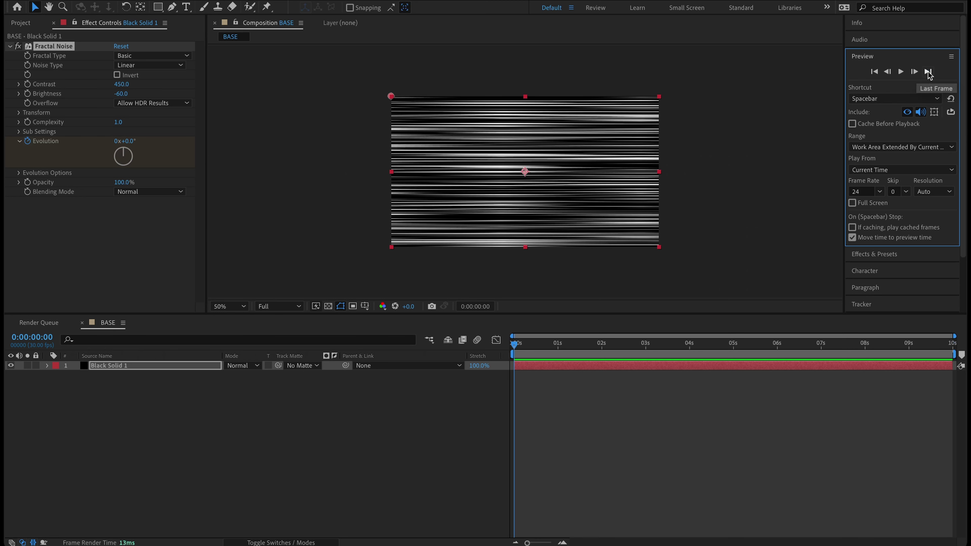
pyautogui.click(928, 72)
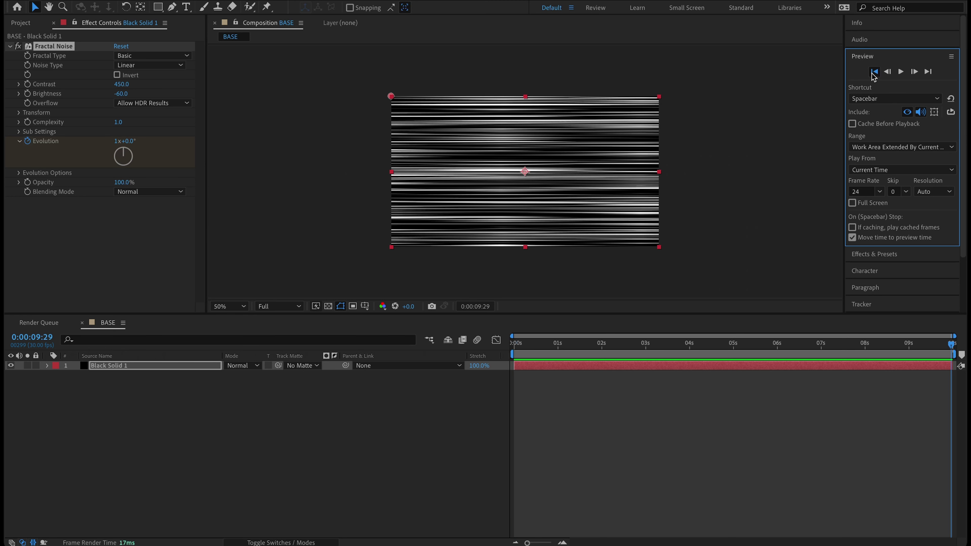
pyautogui.click(875, 72)
pyautogui.click(927, 72)
# Enable Cycle Evolution in the Fractal Noise evolution options.
pyautogui.click(19, 173)
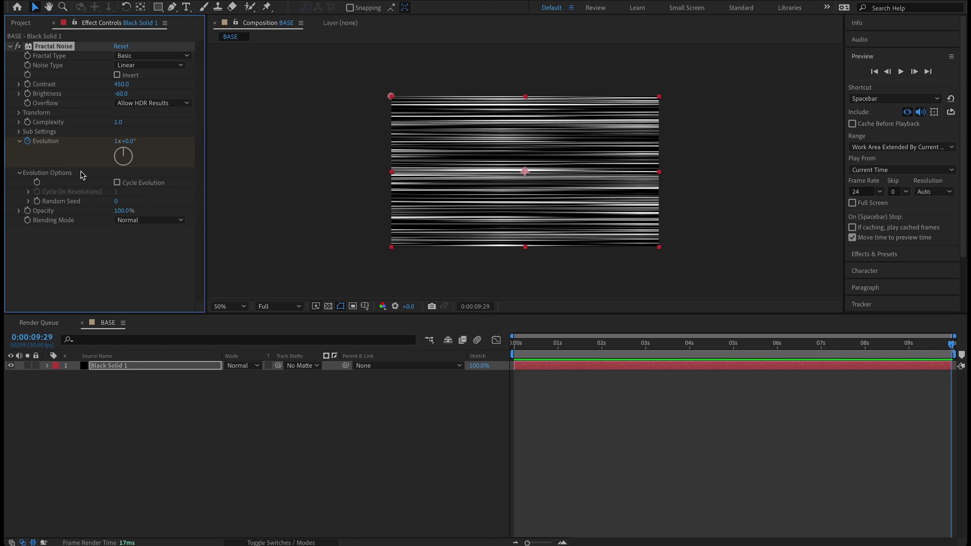
pyautogui.click(117, 182)
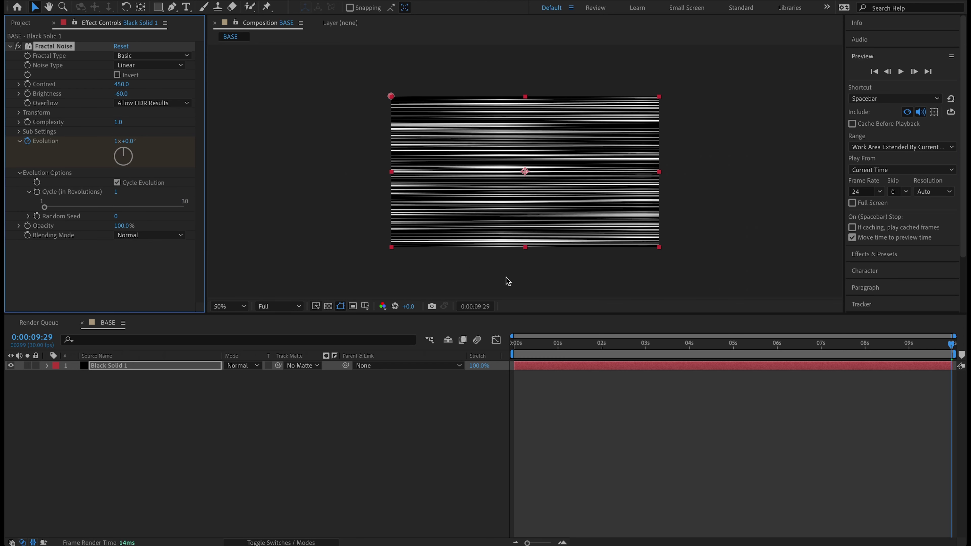
# Compare the noise on the composition's first and last frames with Cycle Evolution enabled.
pyautogui.click(877, 79)
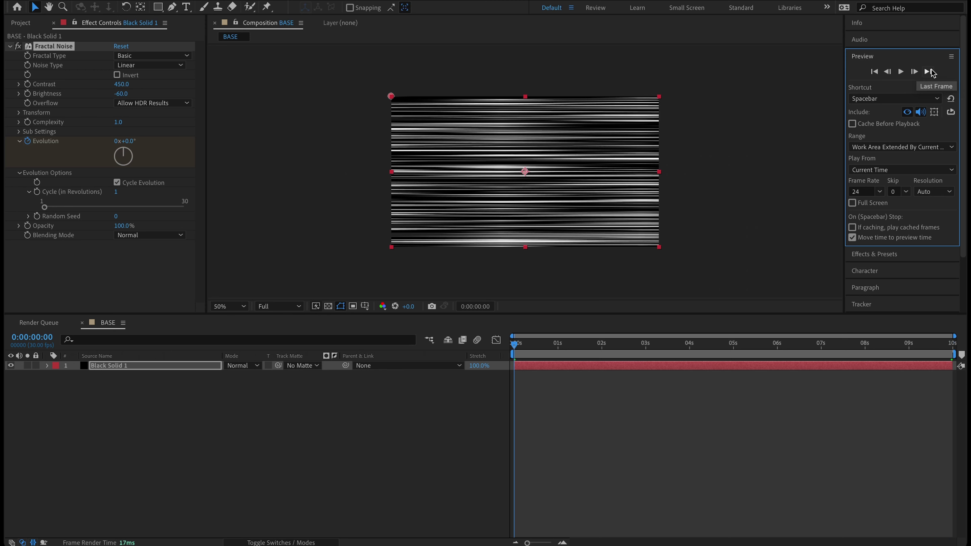
pyautogui.click(874, 73)
pyautogui.click(928, 73)
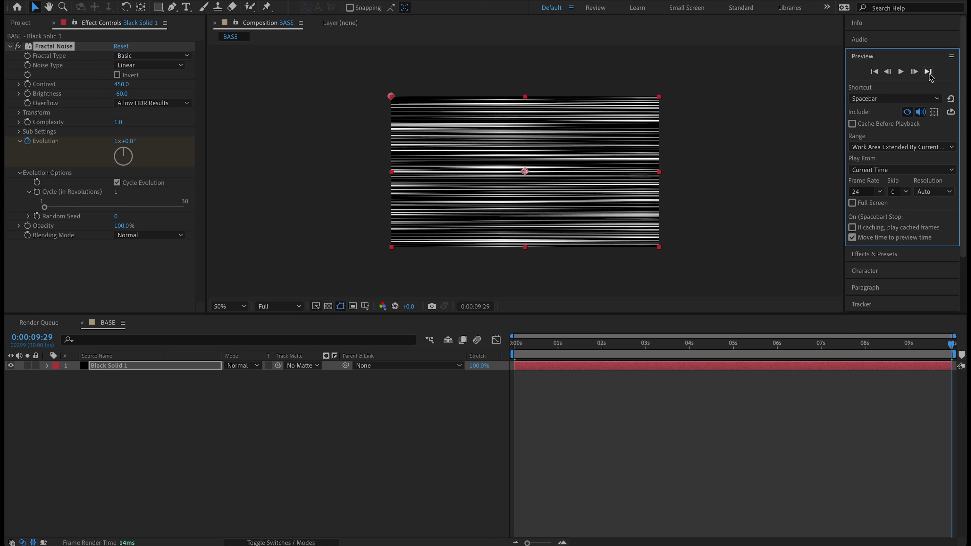
# Preview the looping noise animation in the BASE composition.
pyautogui.click(941, 359)
pyautogui.press('space')
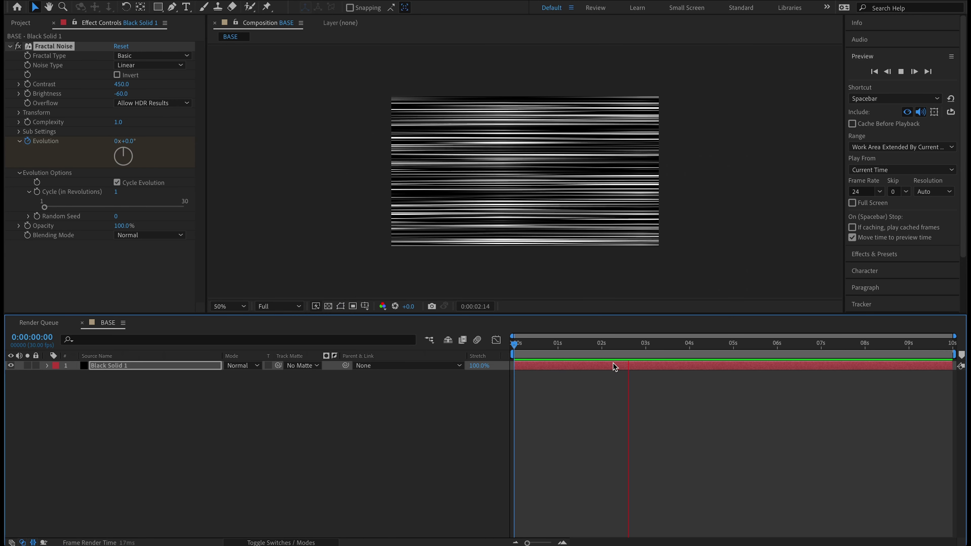
pyautogui.click(676, 366)
pyautogui.press('space')
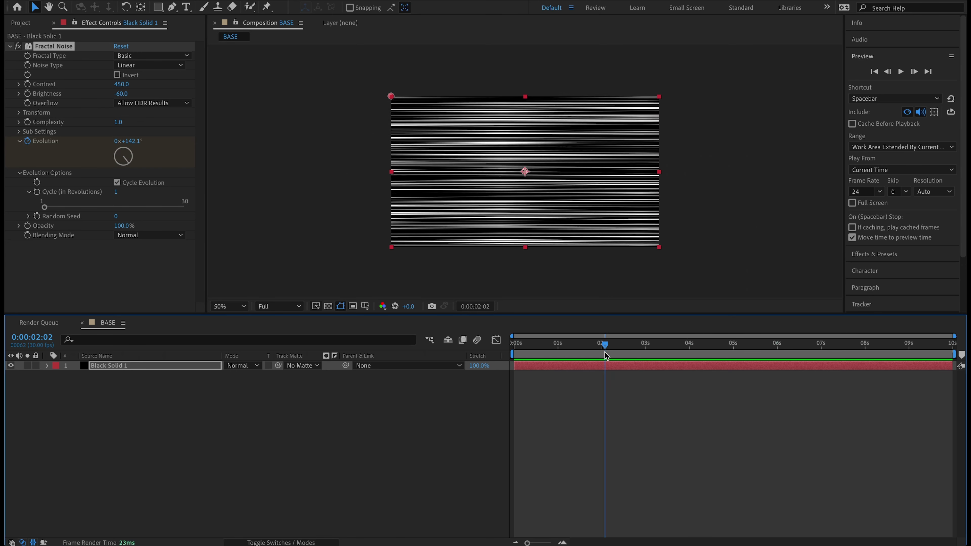
pyautogui.press('space')
# Set the Fractal Noise Evolution at 0:00:09:29 to 2x+0.0° and preview the faster motion.
pyautogui.moveTo(878, 346); pyautogui.dragTo(952, 345)
pyautogui.click(120, 141)
pyautogui.press('Return')
pyautogui.press('space')
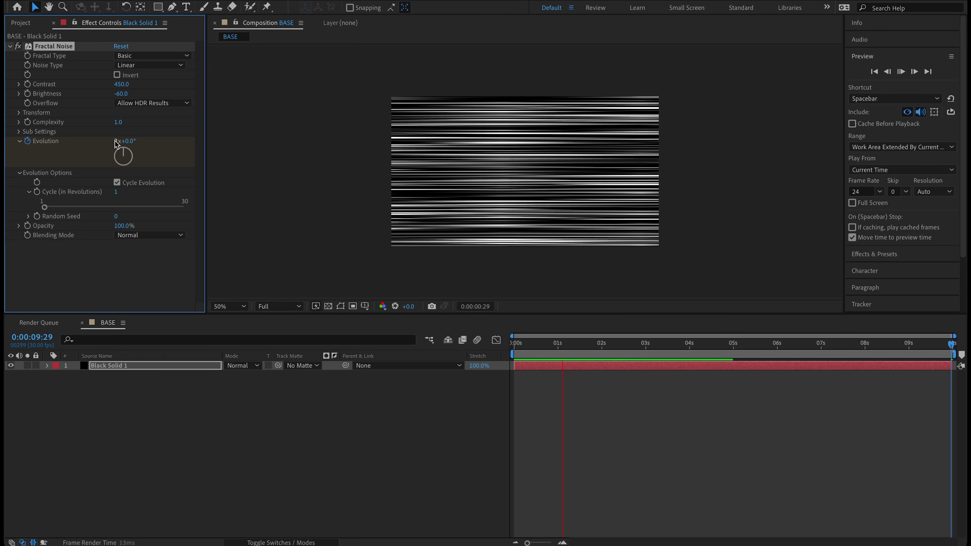
pyautogui.click(526, 216)
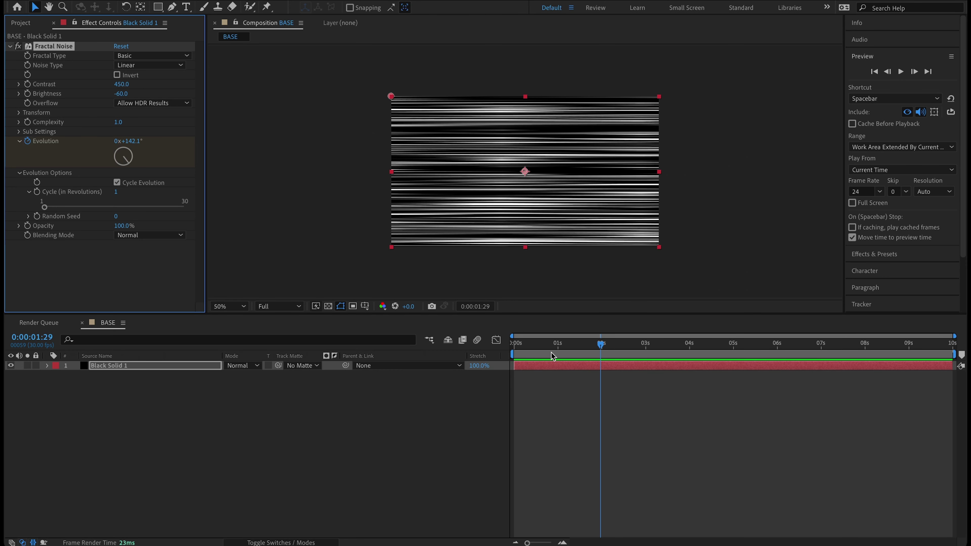
# Check the Evolution value on the last frame and replay the animation from the start.
pyautogui.moveTo(600, 343); pyautogui.dragTo(965, 363)
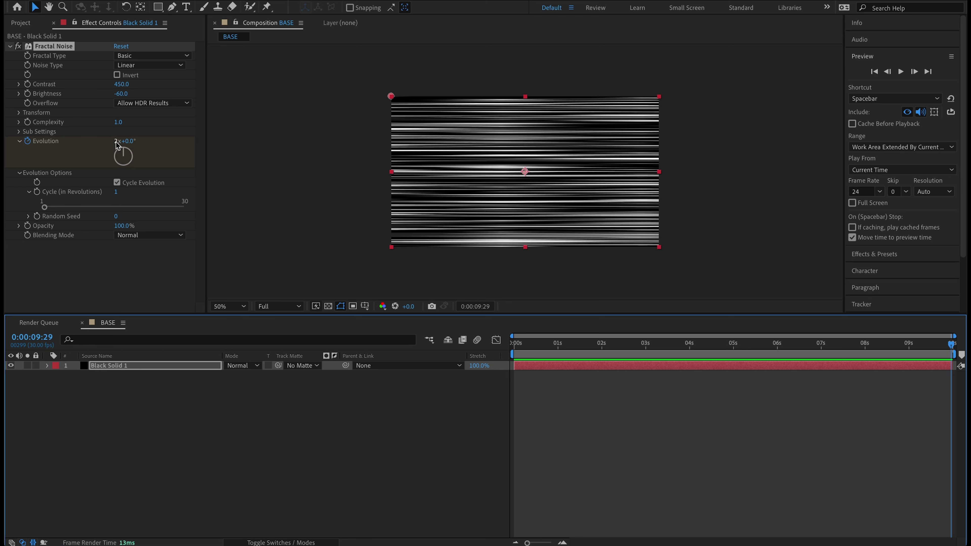
pyautogui.press('space')
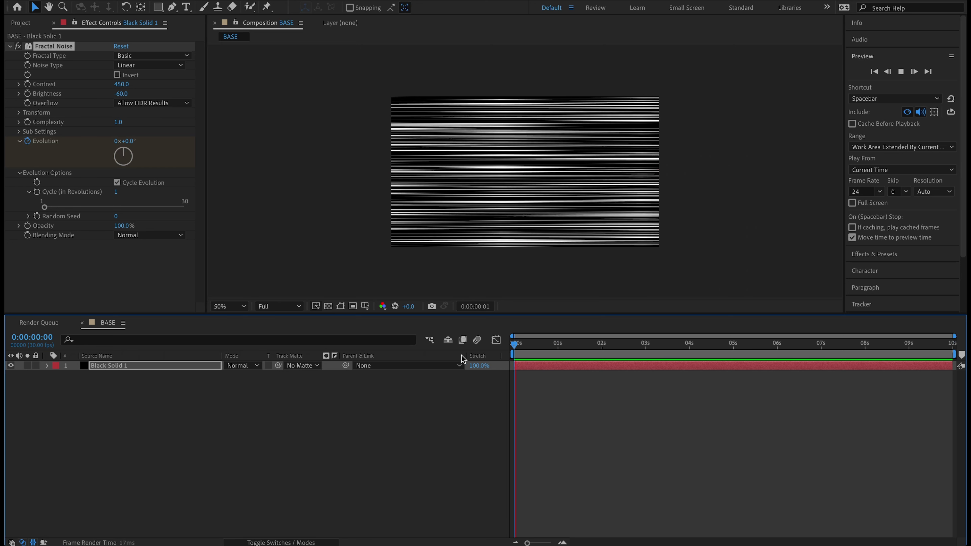
pyautogui.press('space')
# Add an adjustment layer above the black solid and name it DISTORT.
pyautogui.press('Home')
pyautogui.rightClick(221, 389)
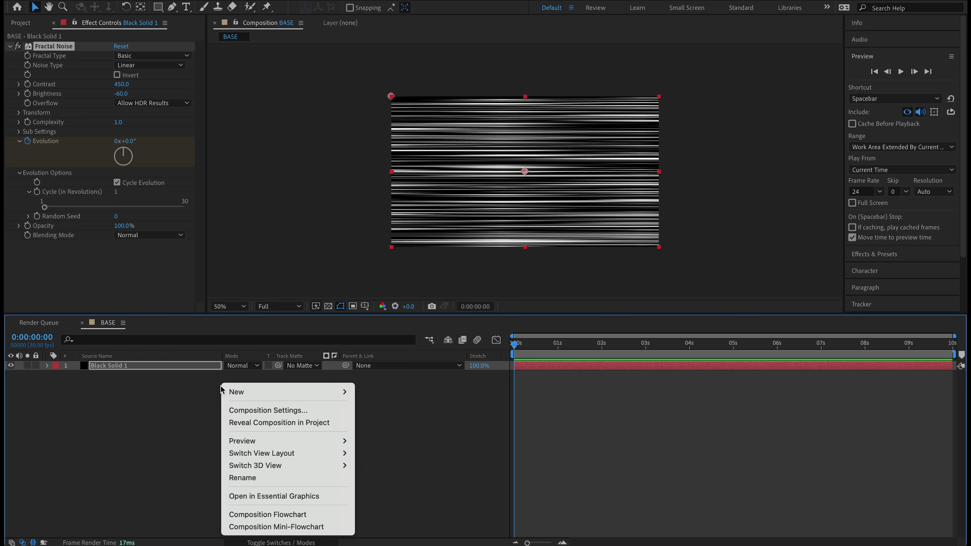
pyautogui.moveTo(237, 392)
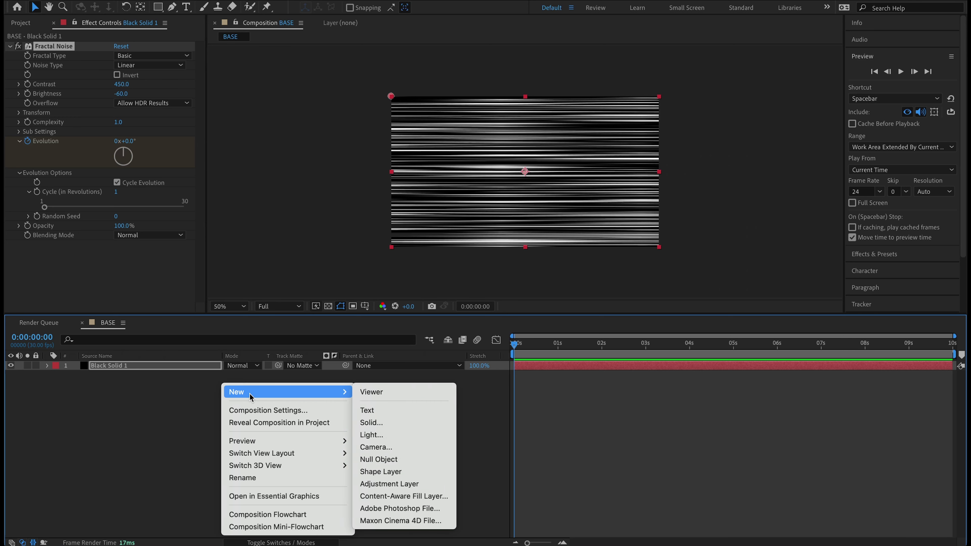
pyautogui.click(411, 488)
pyautogui.press('Return')
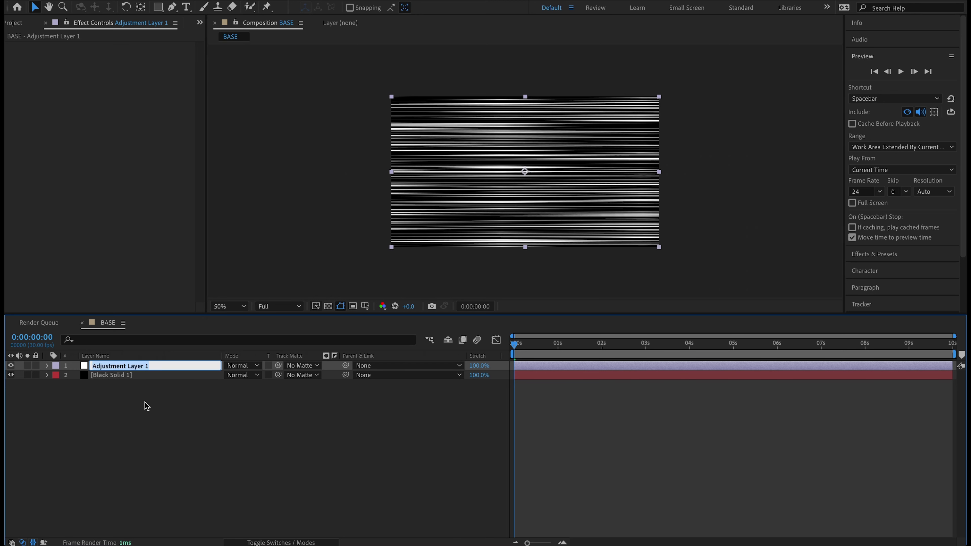
pyautogui.write('DIS')
pyautogui.press('Return')
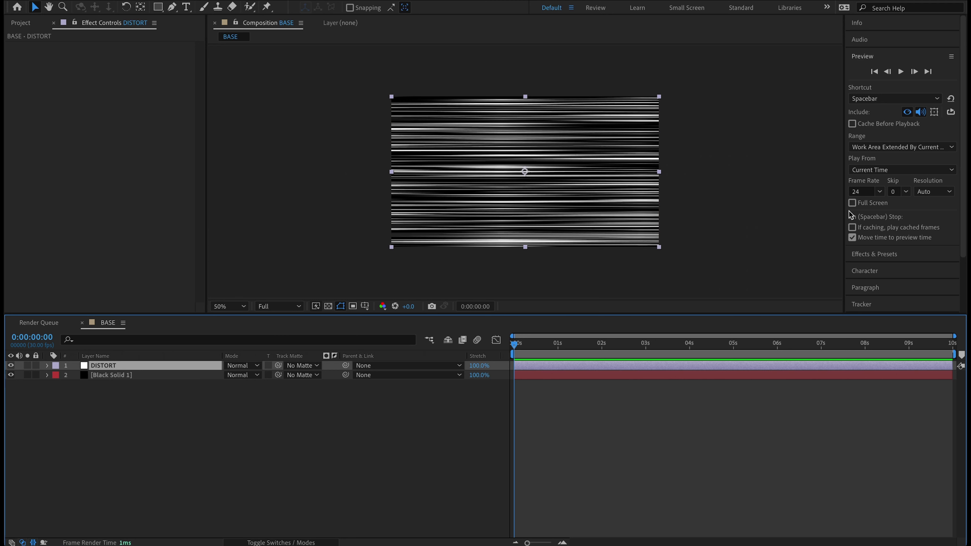
# Find the Wave Warp effect and apply it to the DISTORT layer.
pyautogui.click(878, 254)
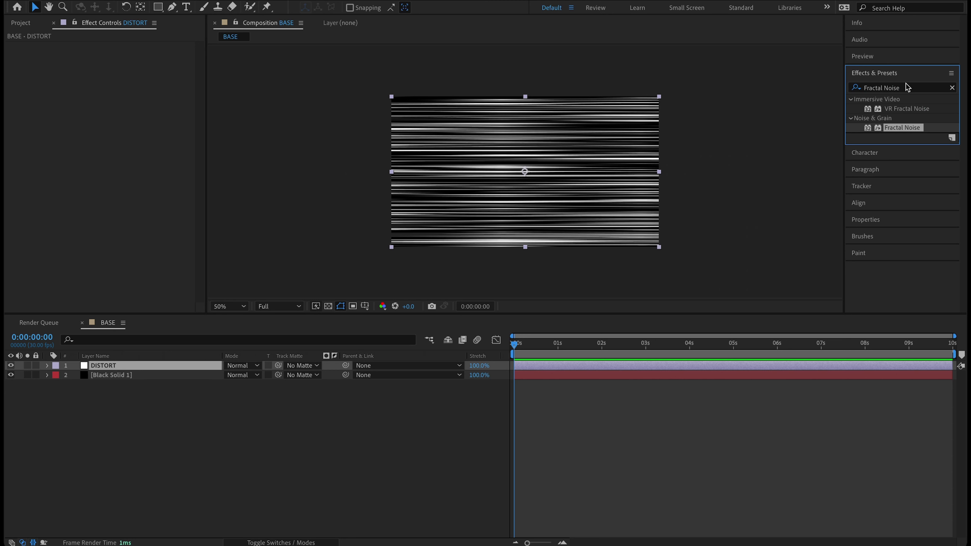
pyautogui.click(901, 87)
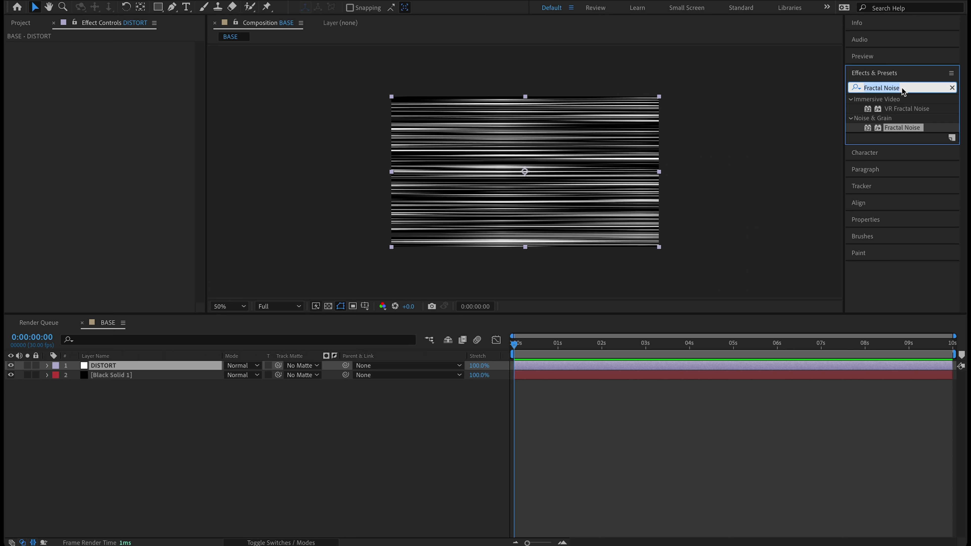
pyautogui.write('Wave')
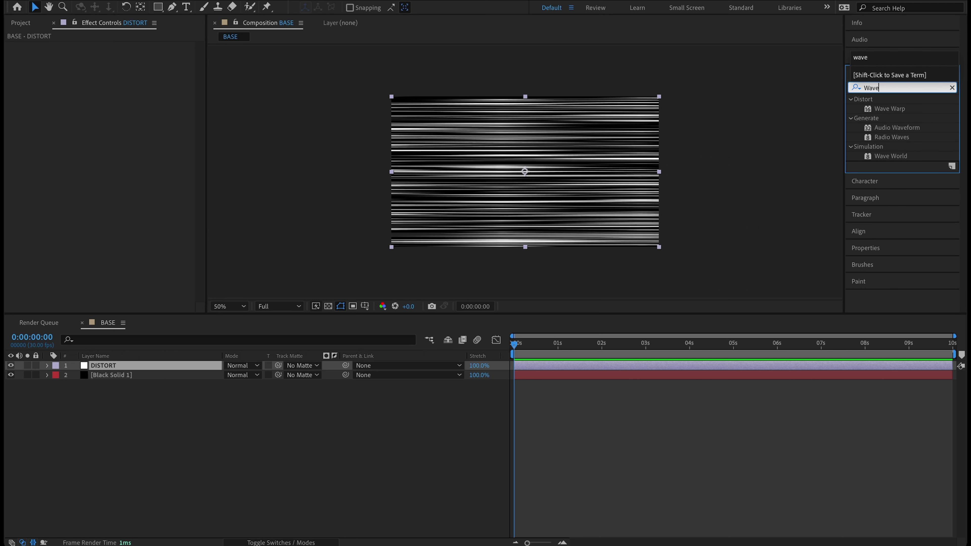
pyautogui.doubleClick(889, 109)
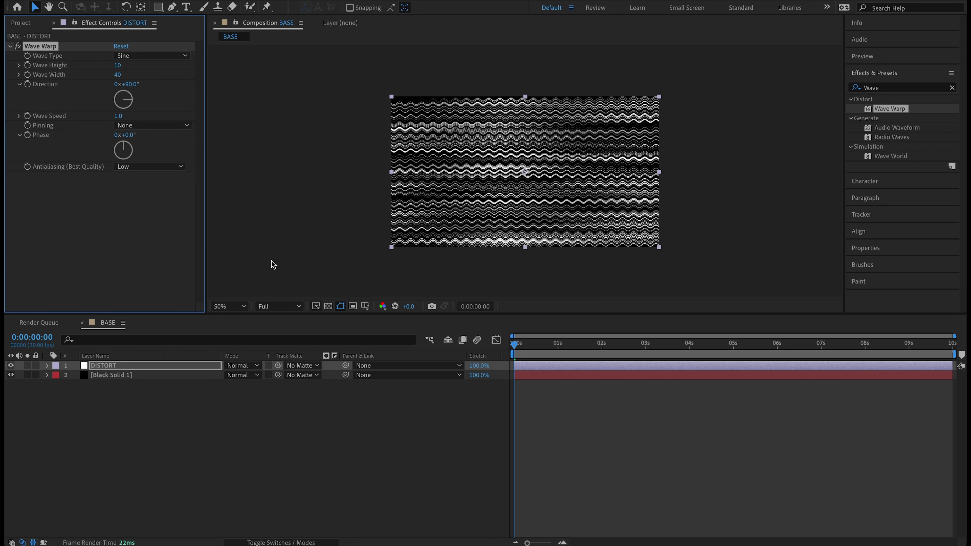
# Set the Wave Warp type to Semicircle with a wave height of 150 and a wave width of 300.
pyautogui.click(145, 57)
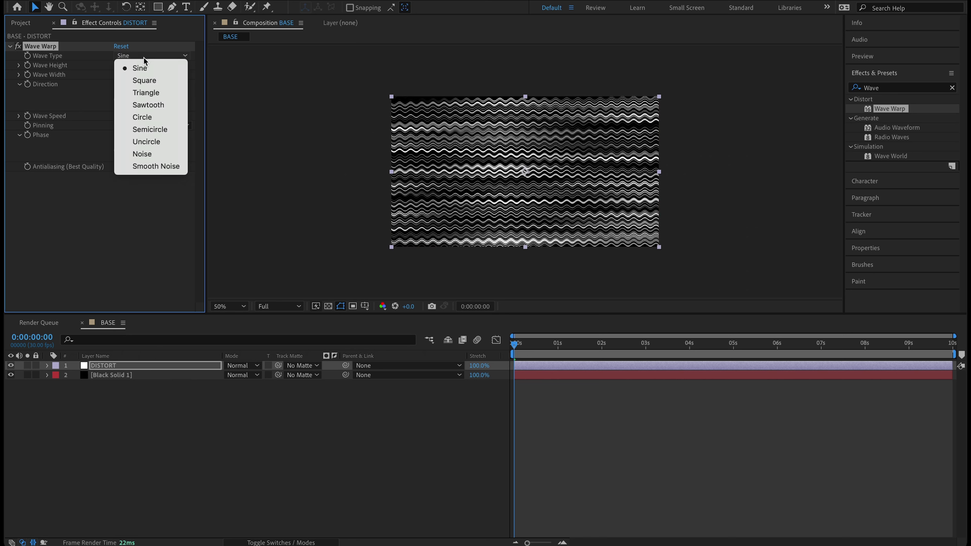
pyautogui.click(152, 132)
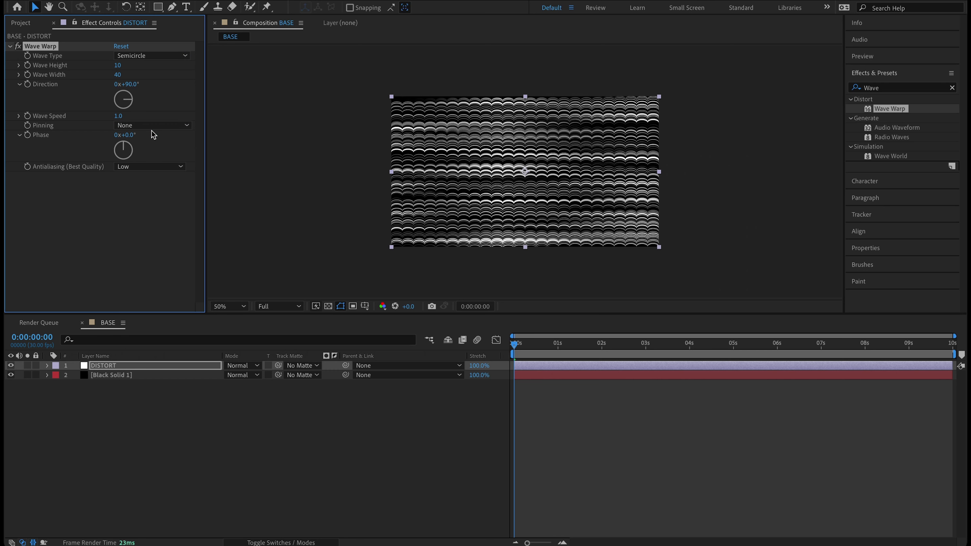
pyautogui.click(119, 65)
pyautogui.press('Return')
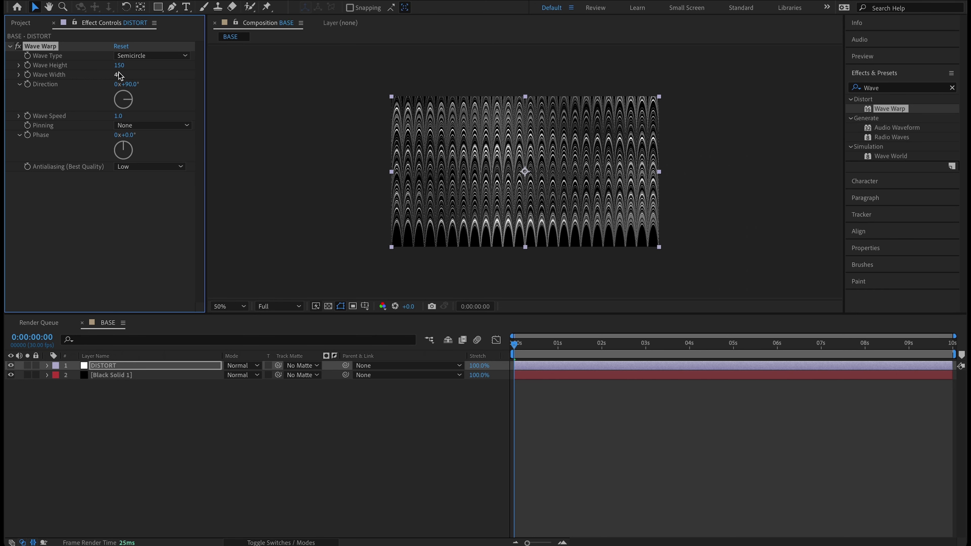
pyautogui.write('300')
pyautogui.press('Return')
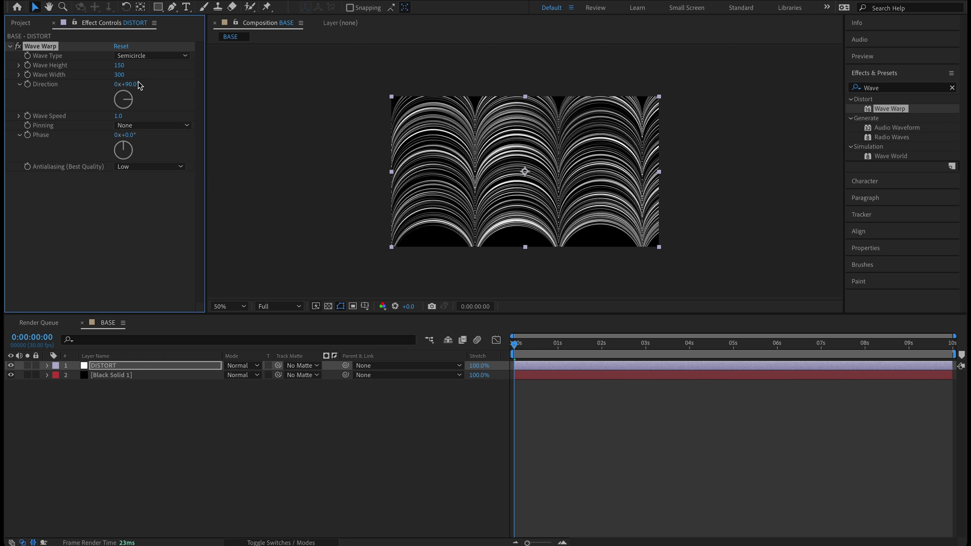
# Rotate the Wave Warp direction to 315°.
pyautogui.moveTo(132, 99)
pyautogui.mouseDown()
pyautogui.moveTo(118, 109)
pyautogui.moveTo(116, 92)
pyautogui.mouseUp()
pyautogui.click(129, 83)
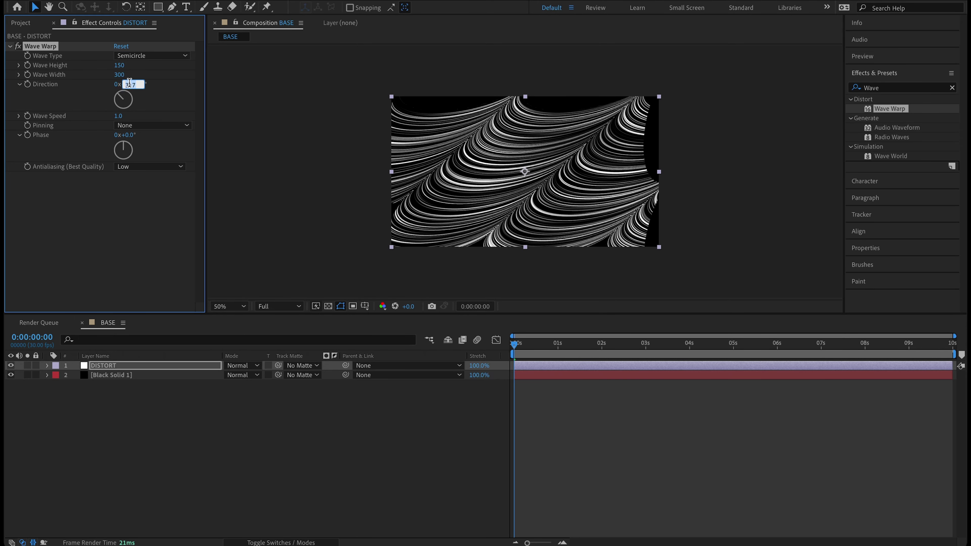
pyautogui.write('315')
pyautogui.press('Return')
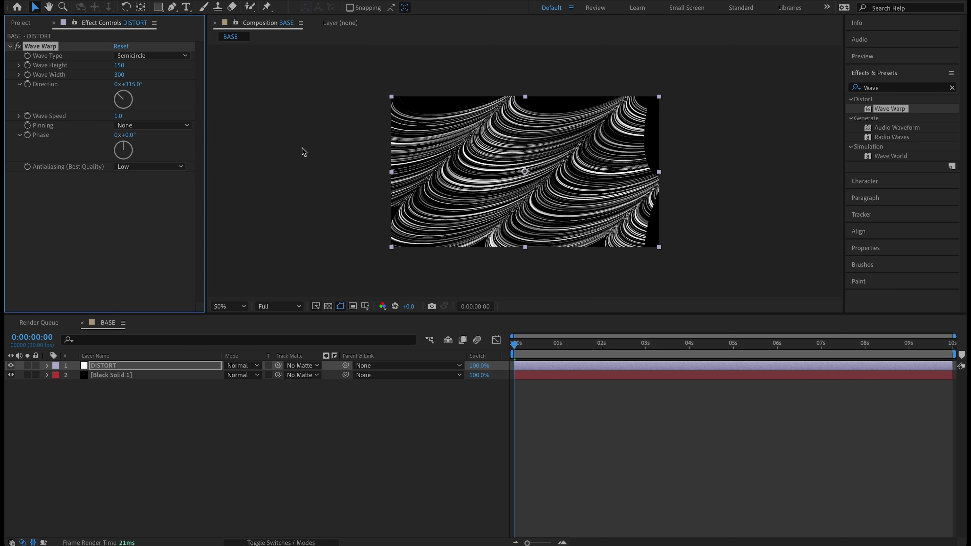
# Set the Wave Warp speed to 0.1 and preview the wave motion.
pyautogui.press('space')
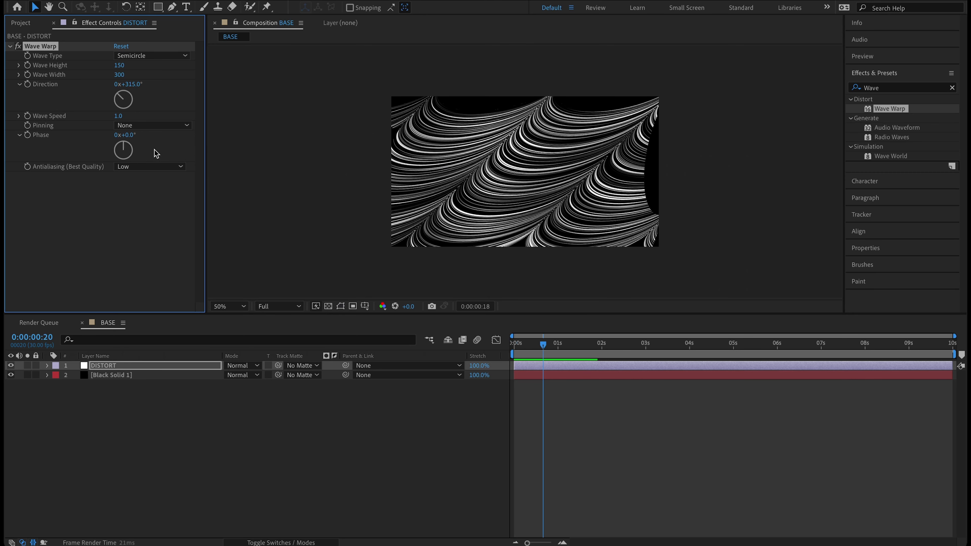
pyautogui.click(120, 116)
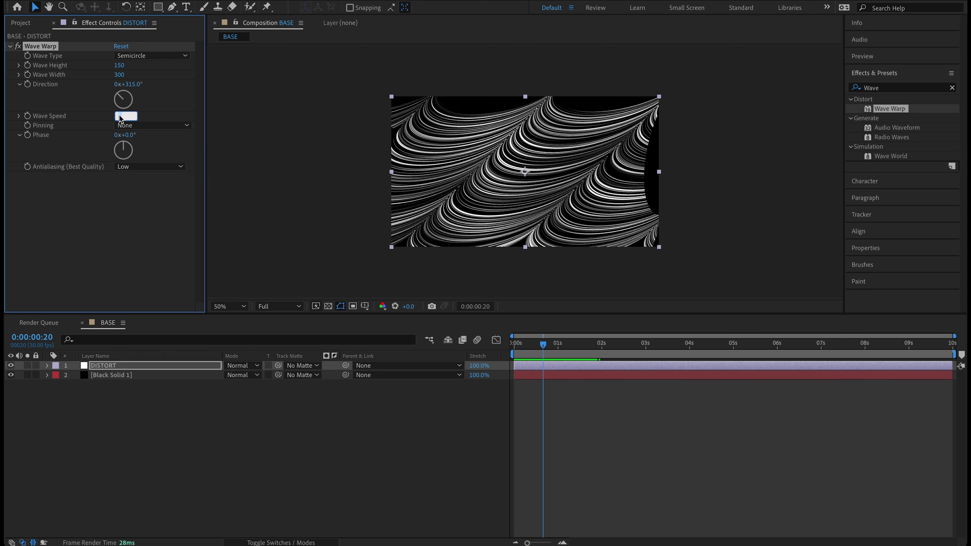
pyautogui.write('.1')
pyautogui.press('Return')
pyautogui.press('space')
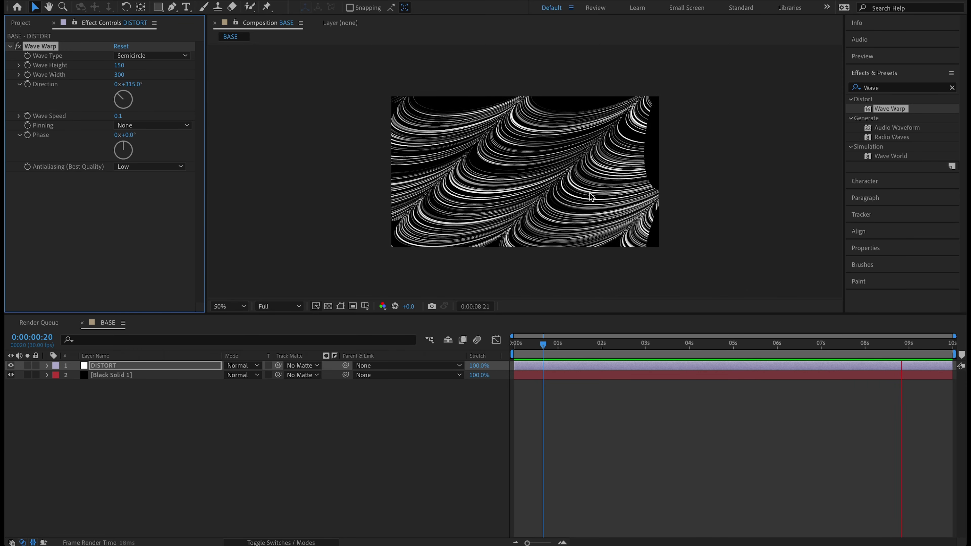
pyautogui.press('space')
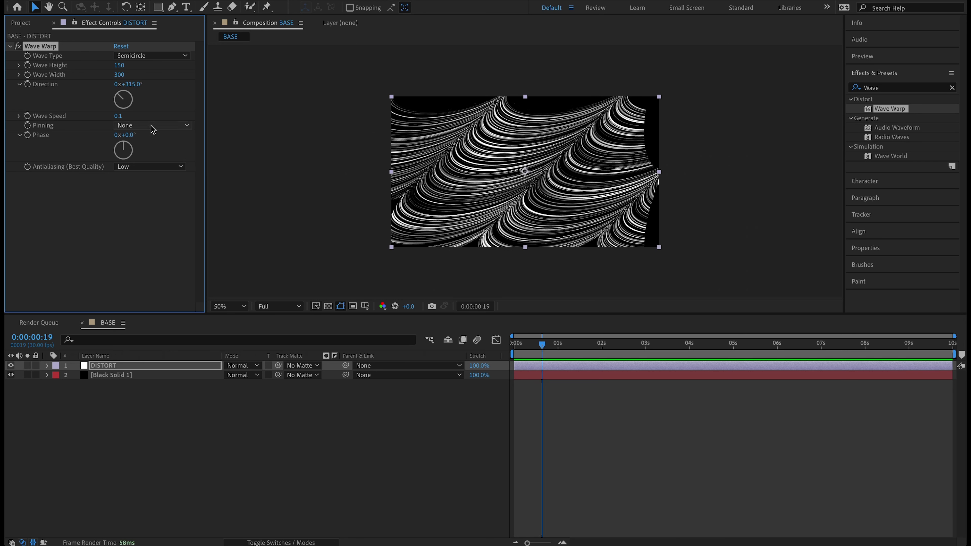
# Set the Wave Warp antialiasing to High and collapse the effect's settings.
pyautogui.click(135, 167)
pyautogui.click(141, 203)
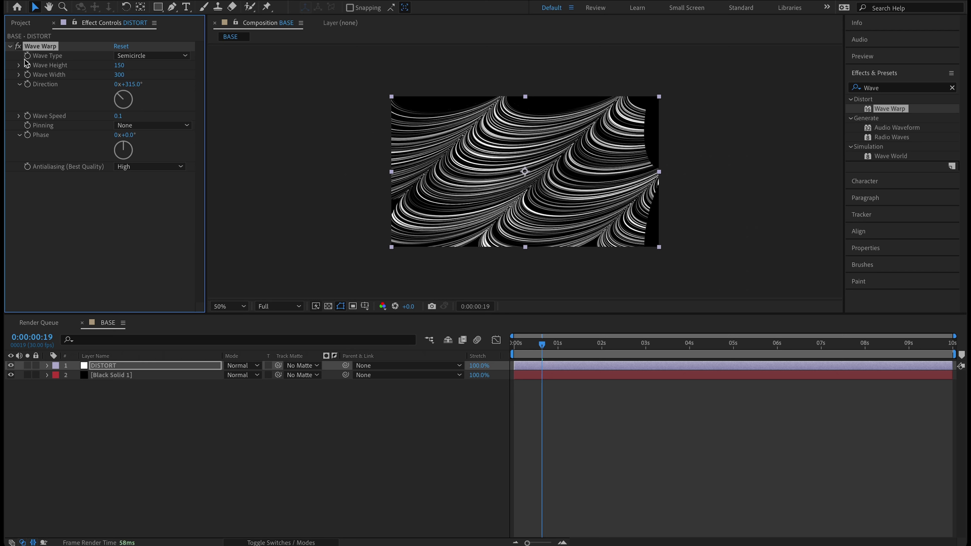
pyautogui.click(10, 46)
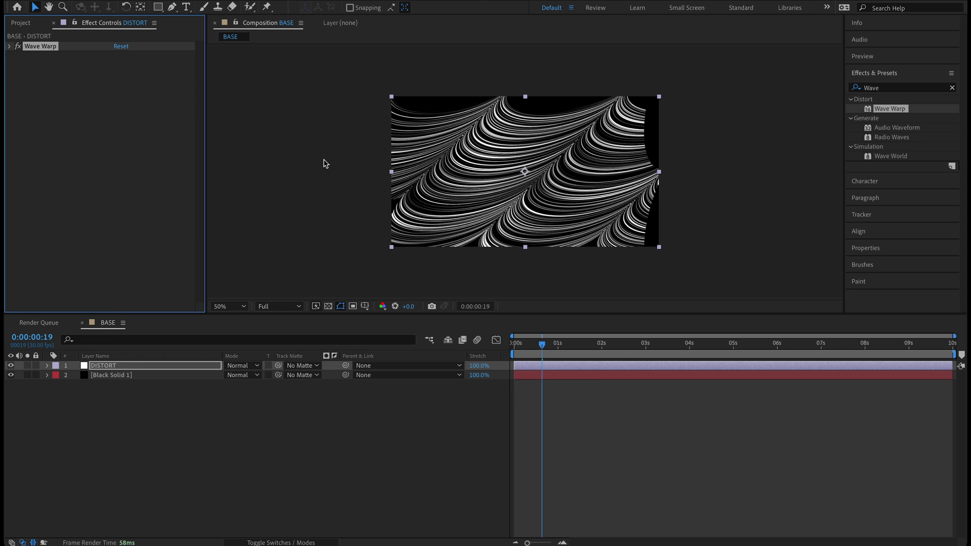
# Find the Turbulent Displace effect and apply it to the DISTORT layer.
pyautogui.click(875, 88)
pyautogui.write('T')
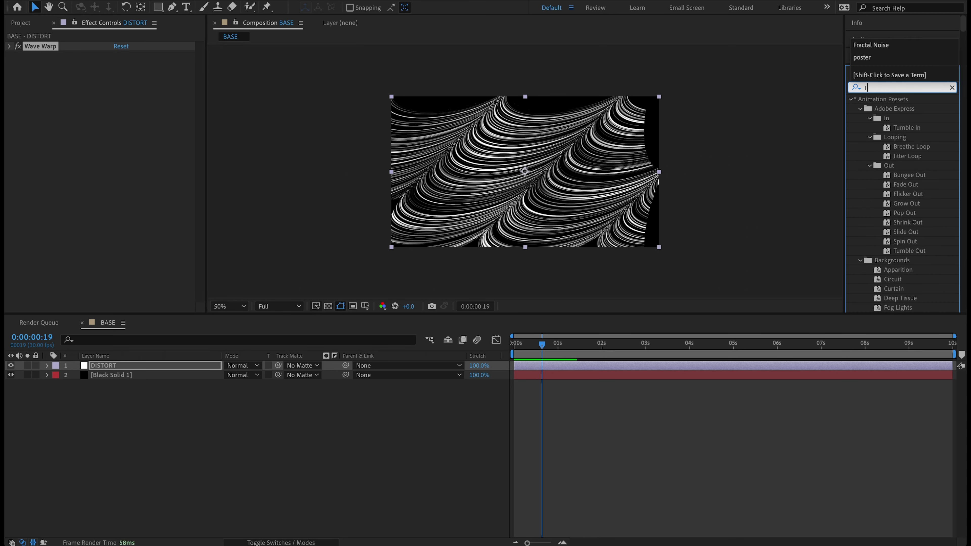
pyautogui.write('urbulent Dis')
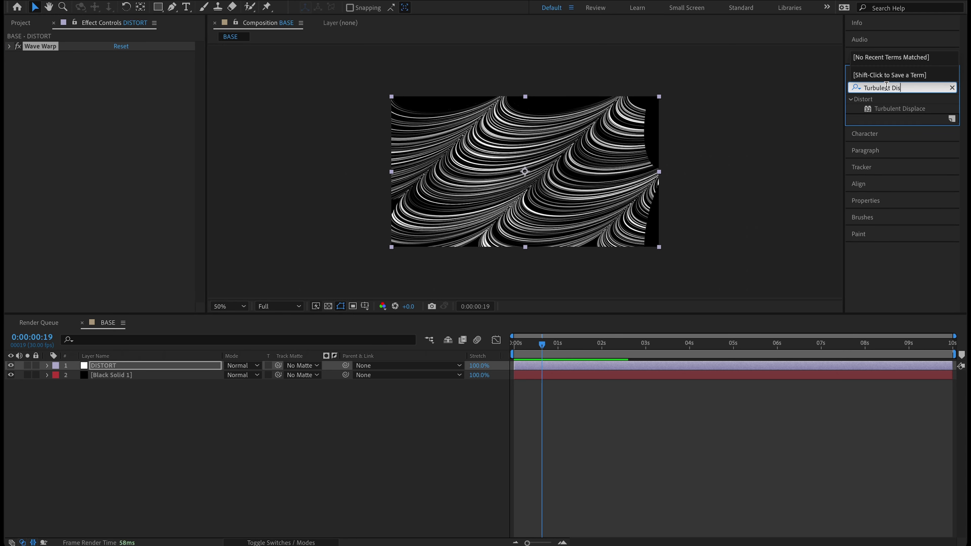
pyautogui.doubleClick(914, 111)
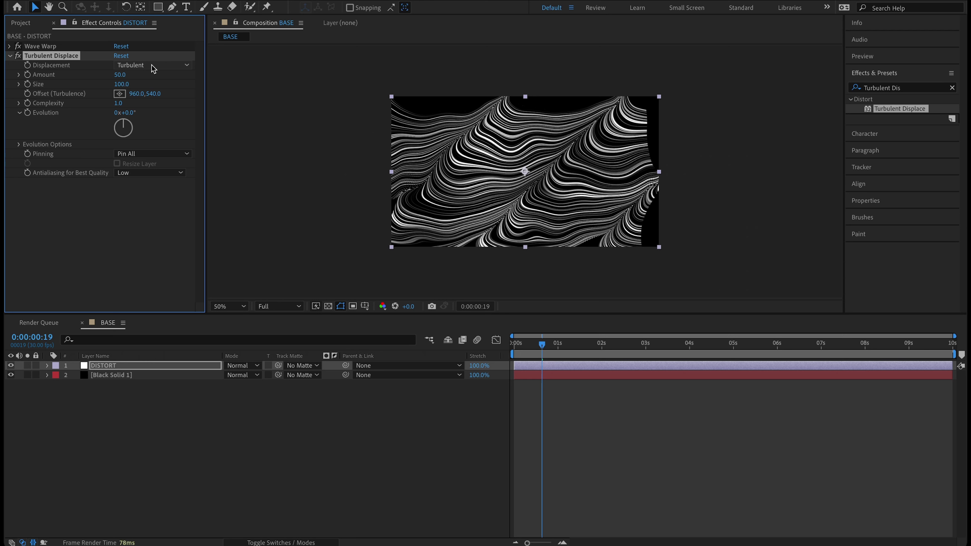
# Set the Turbulent Displace displacement to Twist Smoother, with an amount of 25 and a size of 1000.
pyautogui.click(175, 65)
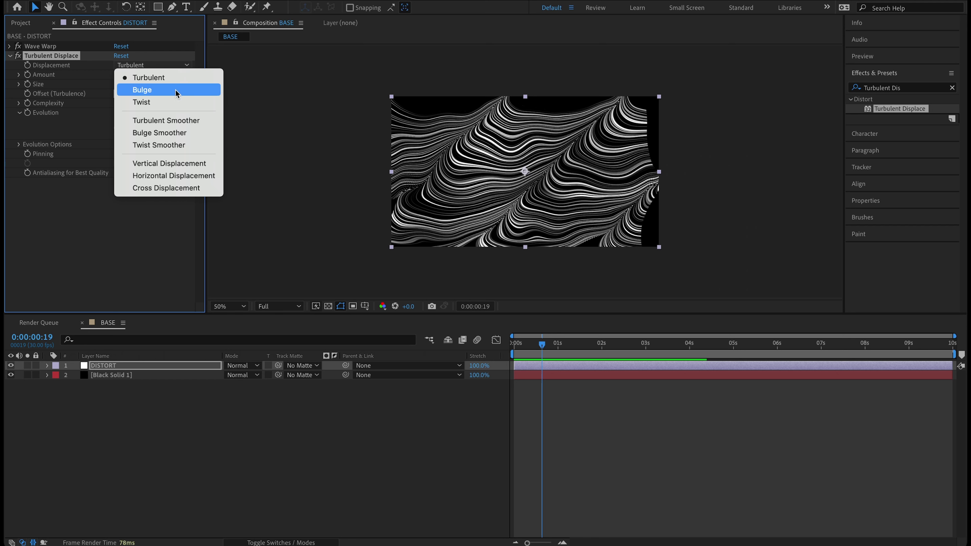
pyautogui.click(168, 145)
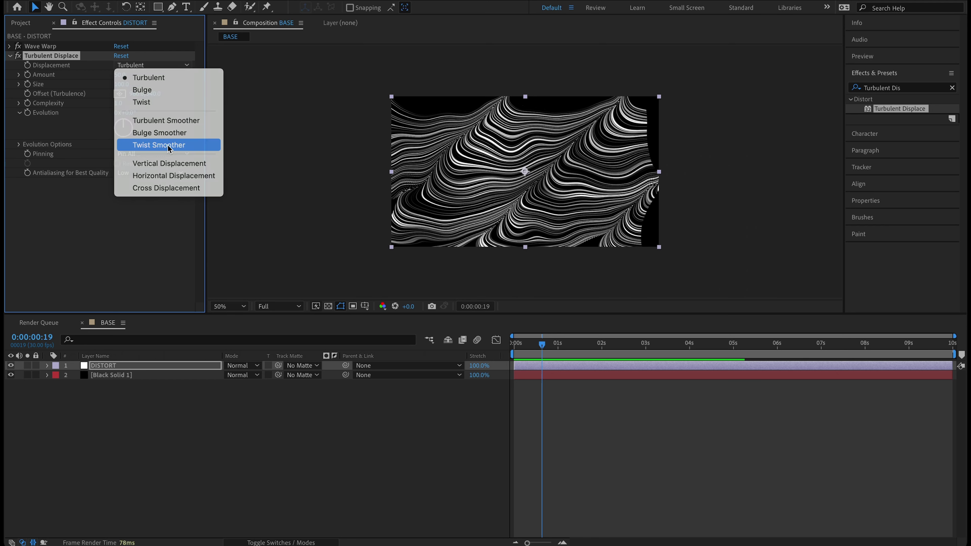
pyautogui.click(119, 74)
pyautogui.write('25')
pyautogui.press('Return')
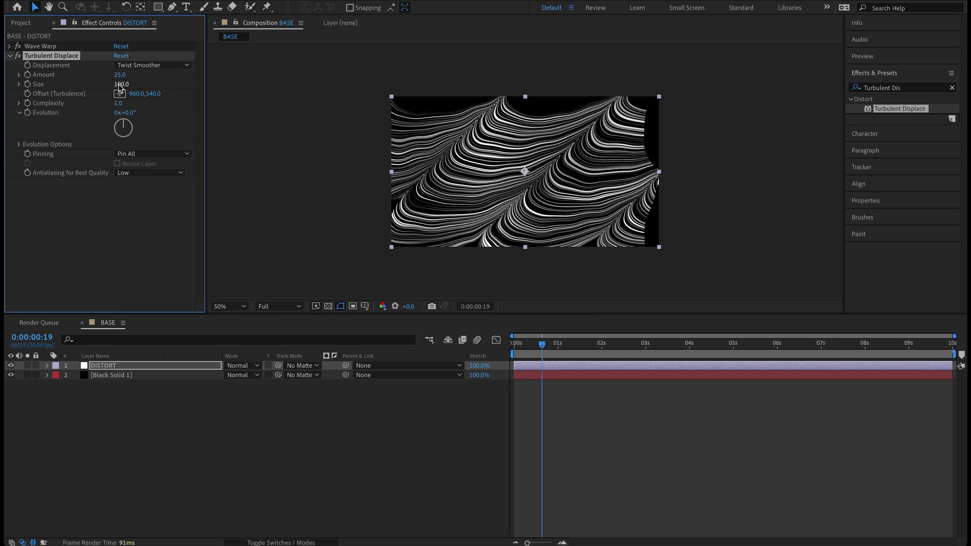
pyautogui.click(119, 84)
pyautogui.write('1000')
pyautogui.press('Return')
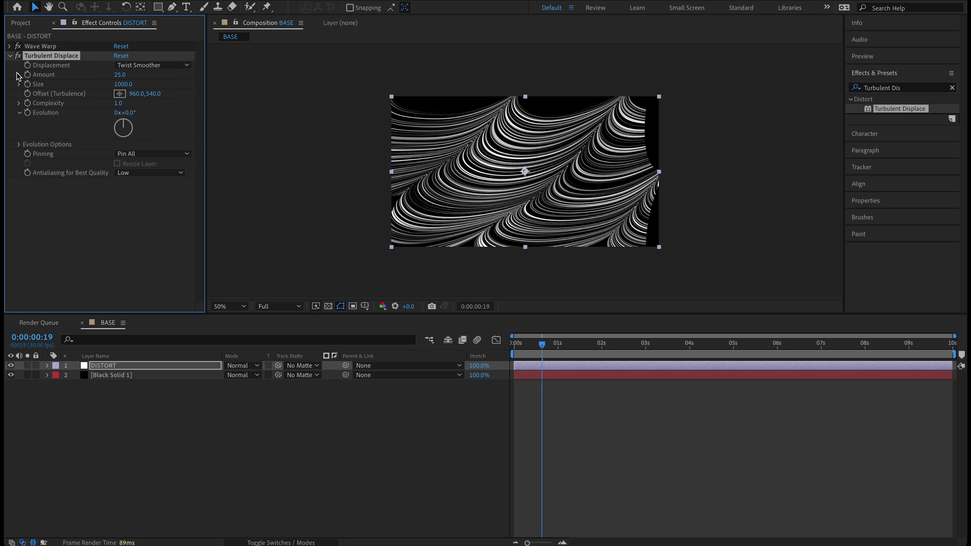
# Compare the waves with Turbulent Displace off and on, keeping its size at 1000, and preview the motion.
pyautogui.click(18, 56)
pyautogui.click(123, 85)
pyautogui.write('94')
pyautogui.press('BackSpace')
pyautogui.press('BackSpace')
pyautogui.write('1000')
pyautogui.press('Return')
pyautogui.click(18, 55)
pyautogui.press('space')
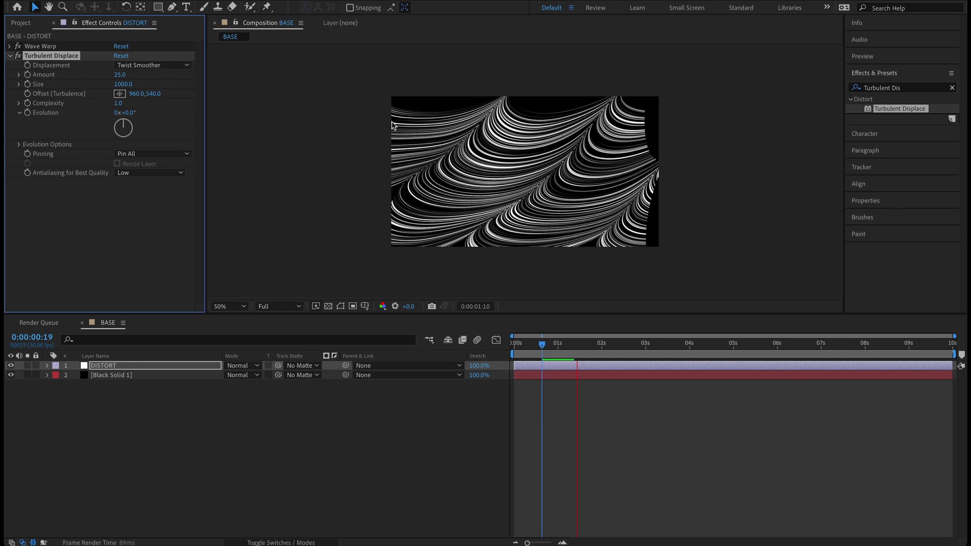
pyautogui.press('space')
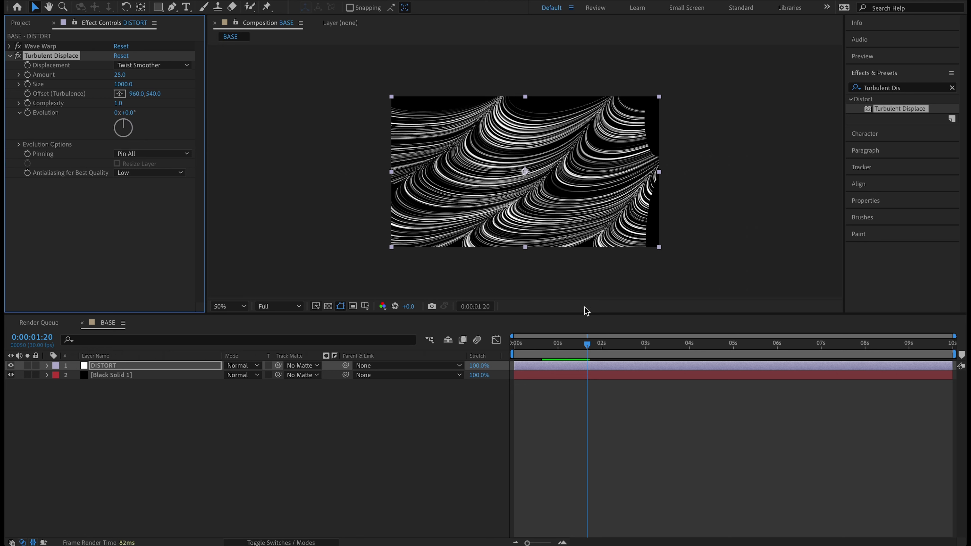
# Compare the first and last frames of the BASE composition to check the loop, and collapse the Turbulent Displace settings.
pyautogui.click(868, 58)
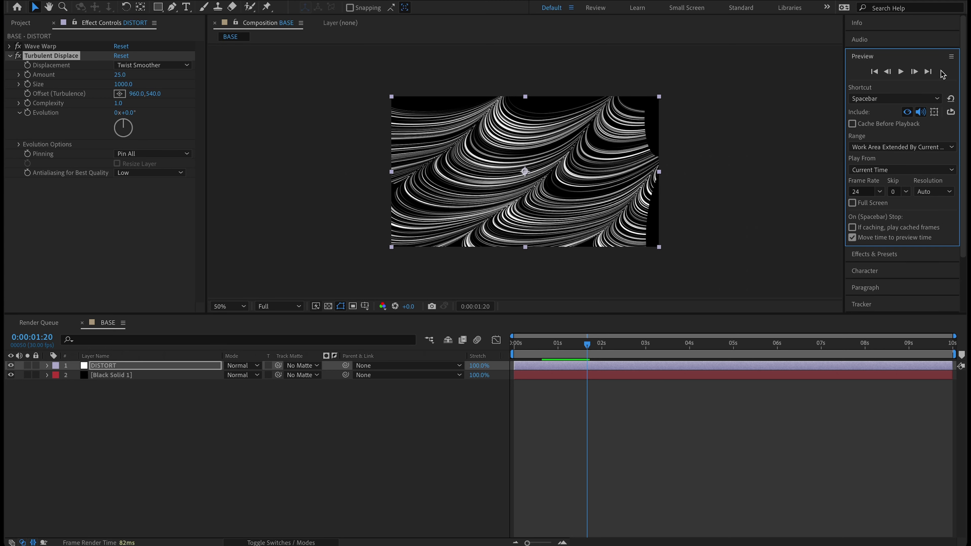
pyautogui.click(928, 73)
pyautogui.click(875, 73)
pyautogui.press('End')
pyautogui.click(873, 71)
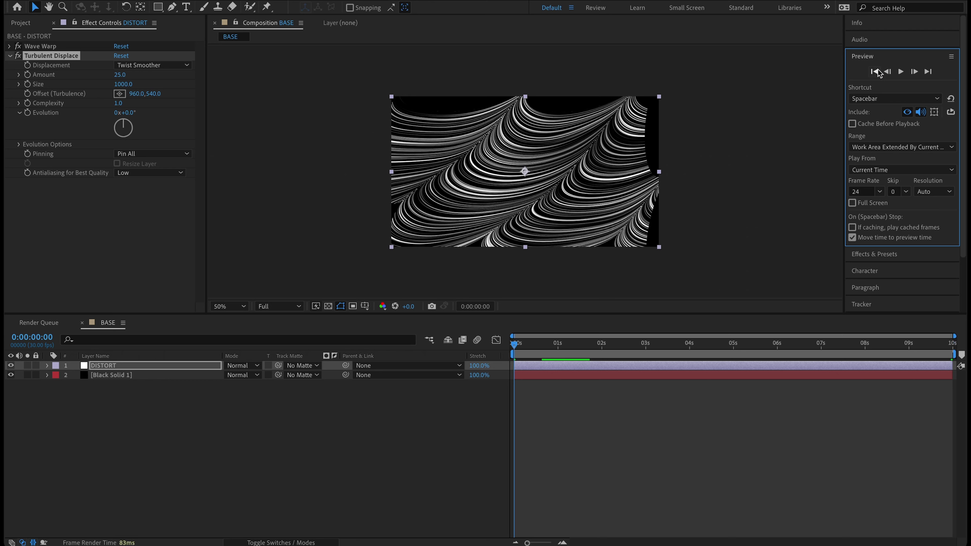
pyautogui.click(931, 72)
pyautogui.click(874, 72)
pyautogui.click(9, 56)
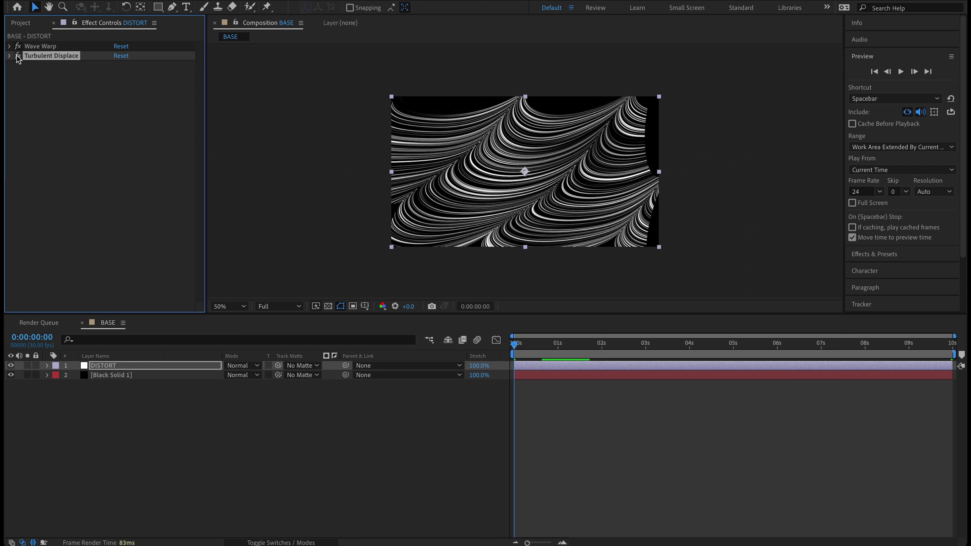
pyautogui.click(156, 407)
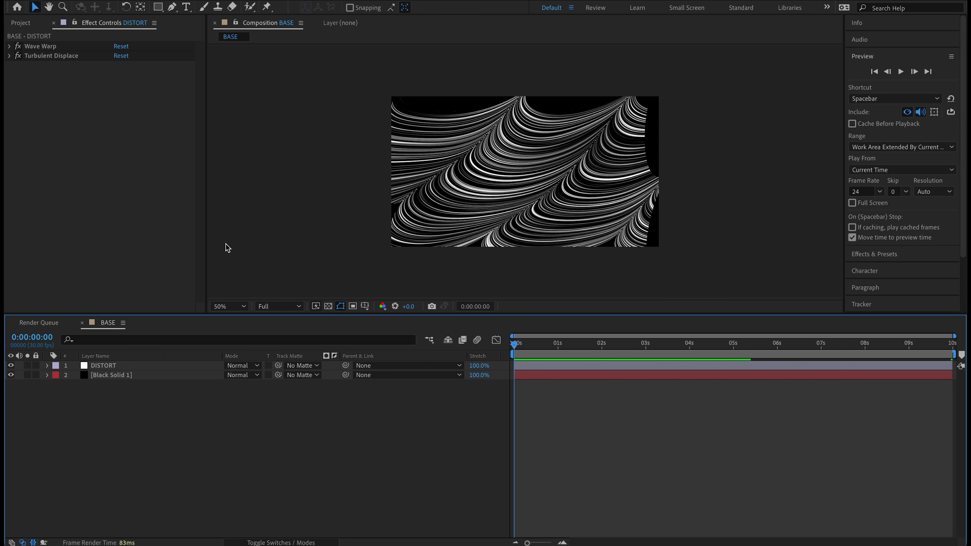
# Create a 1920x1080, 30 fps, 10-second composition named FX and place the BASE composition in it.
pyautogui.click(21, 23)
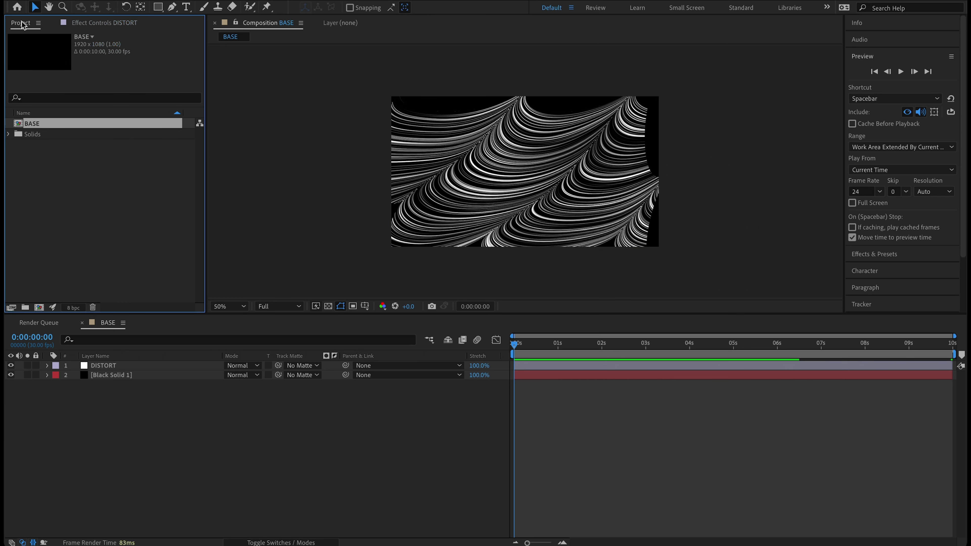
pyautogui.click(39, 307)
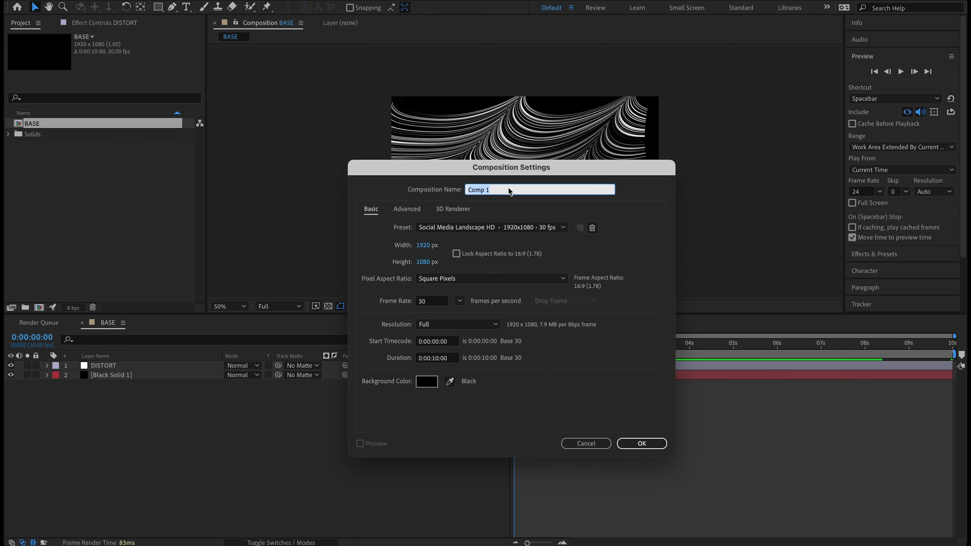
pyautogui.write('FX')
pyautogui.click(642, 444)
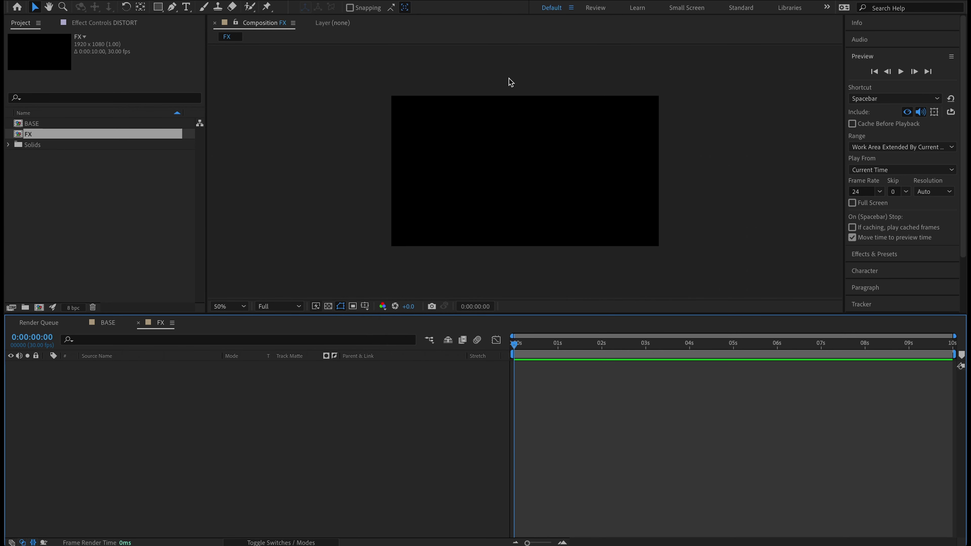
pyautogui.moveTo(59, 123); pyautogui.dragTo(139, 385)
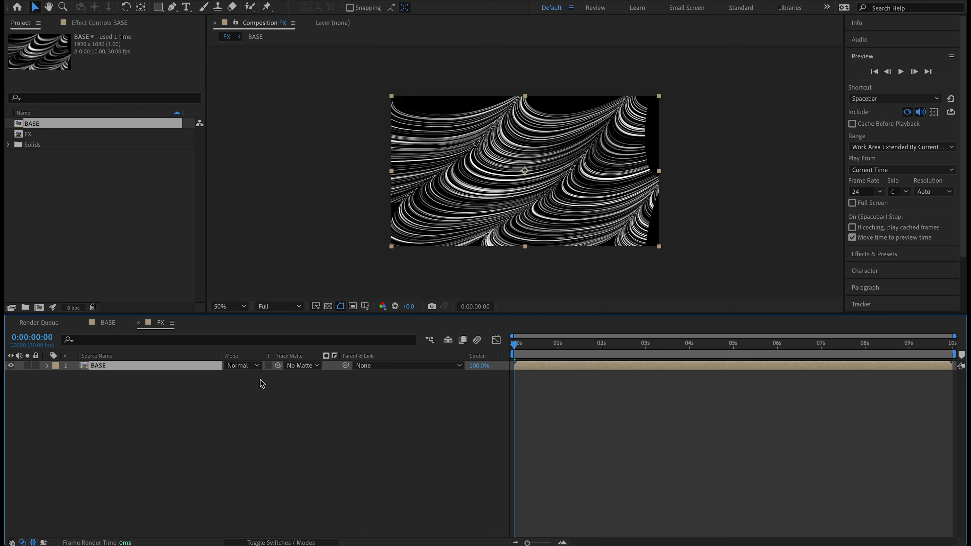
# Add four adjustment layers above the BASE layer in the FX composition.
pyautogui.rightClick(175, 380)
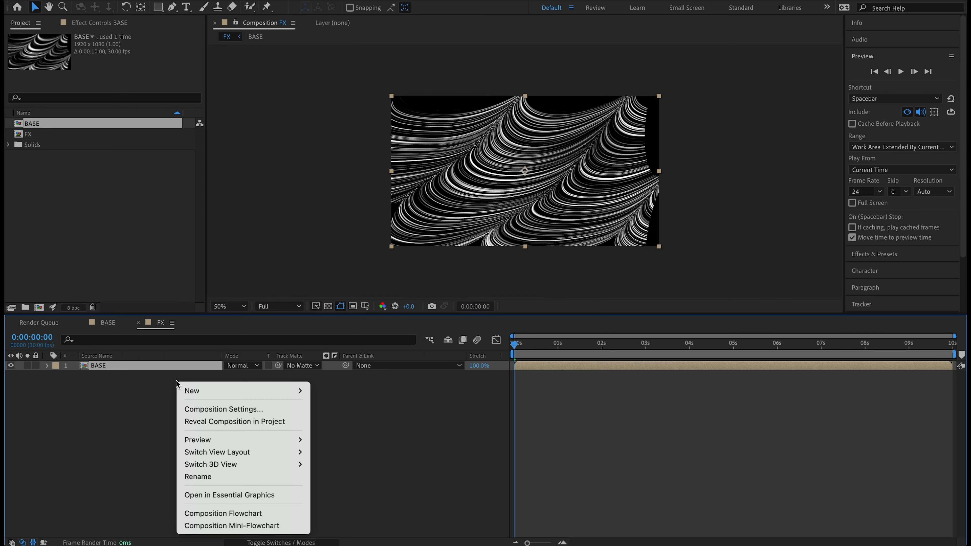
pyautogui.moveTo(192, 391)
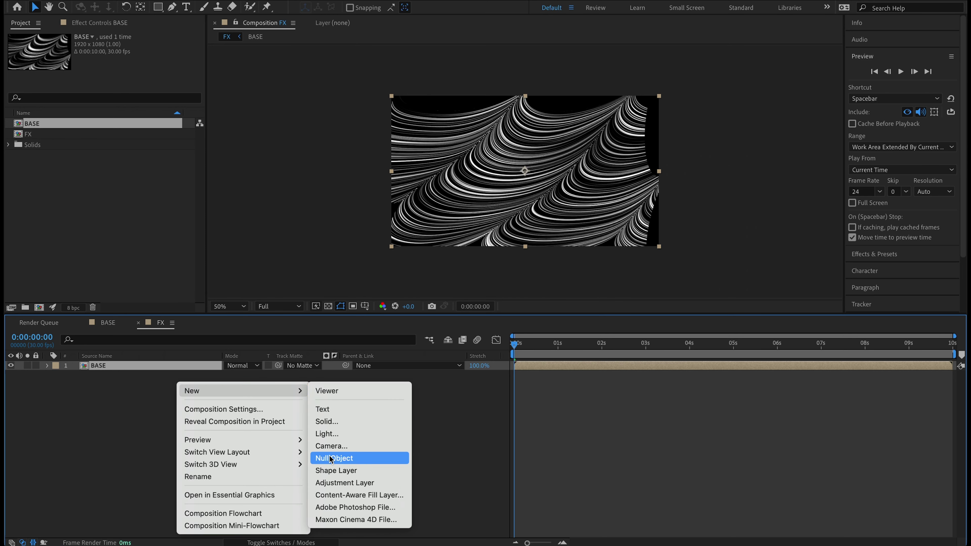
pyautogui.click(340, 482)
pyautogui.rightClick(138, 393)
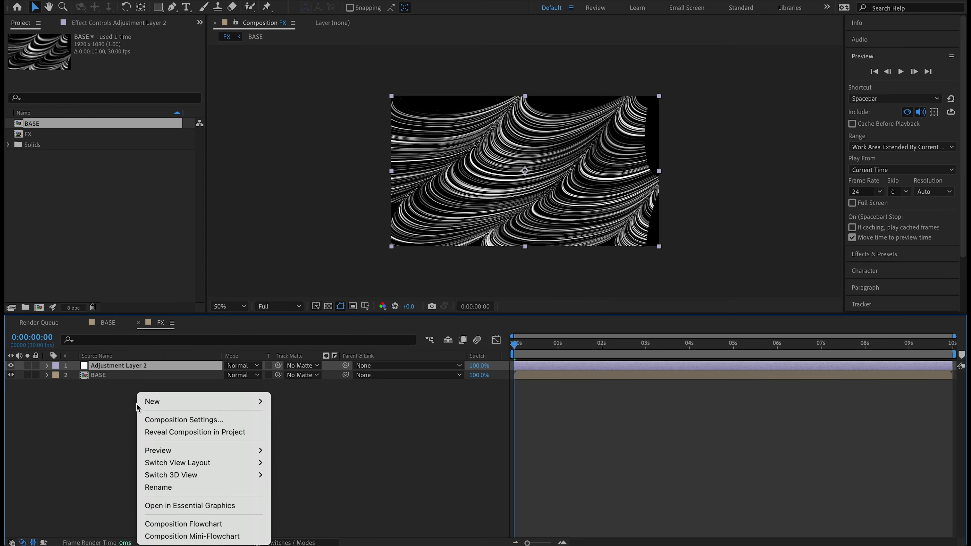
pyautogui.moveTo(161, 401)
pyautogui.click(305, 493)
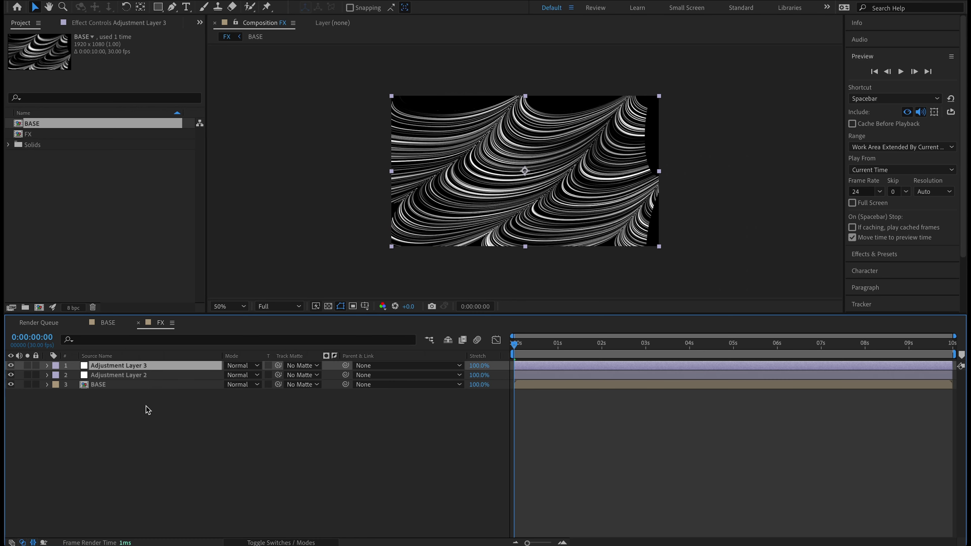
pyautogui.rightClick(147, 392)
pyautogui.click(323, 491)
pyautogui.rightClick(186, 426)
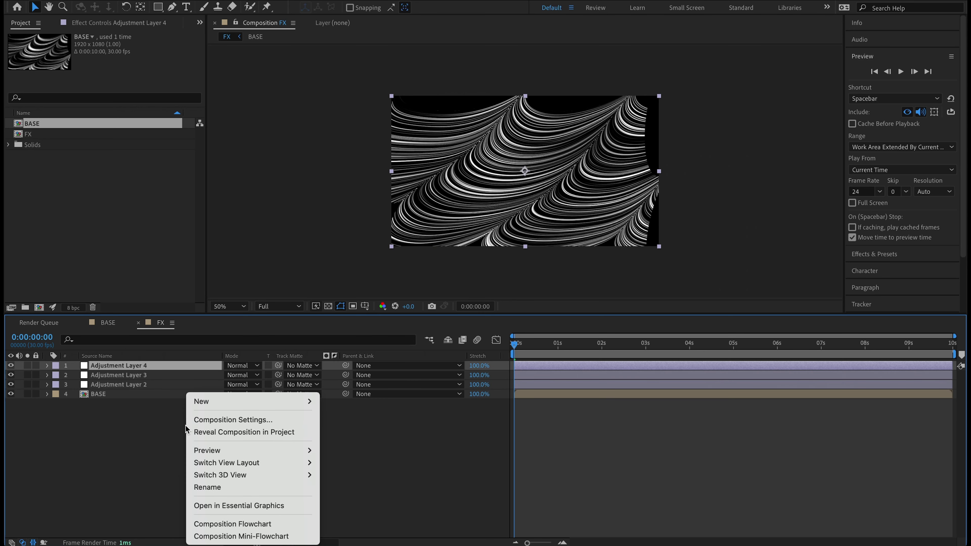
pyautogui.moveTo(233, 405)
pyautogui.click(353, 493)
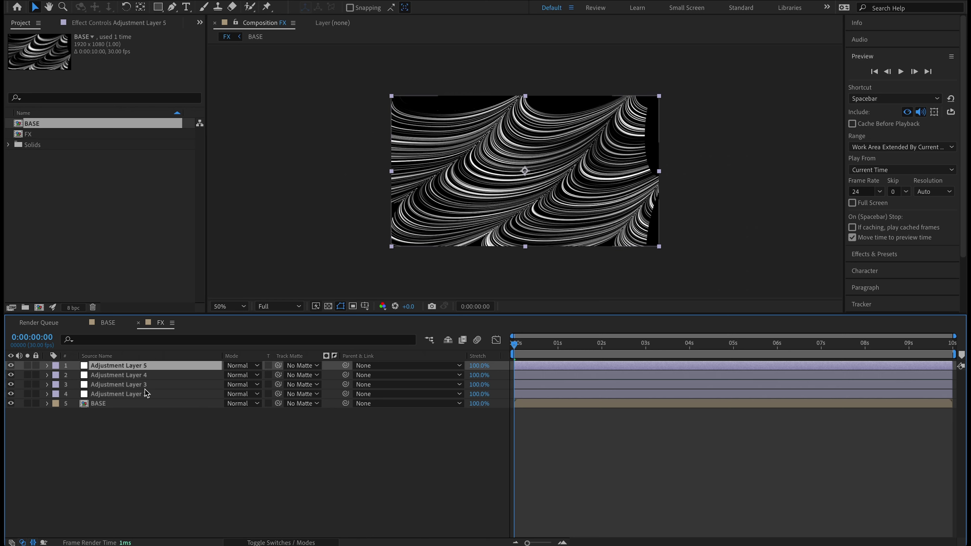
# Rename the two lowest adjustment layers, from the bottom up, as Levels 1 and Distort.
pyautogui.click(122, 395)
pyautogui.press('Return')
pyautogui.write('Level')
pyautogui.press('Return')
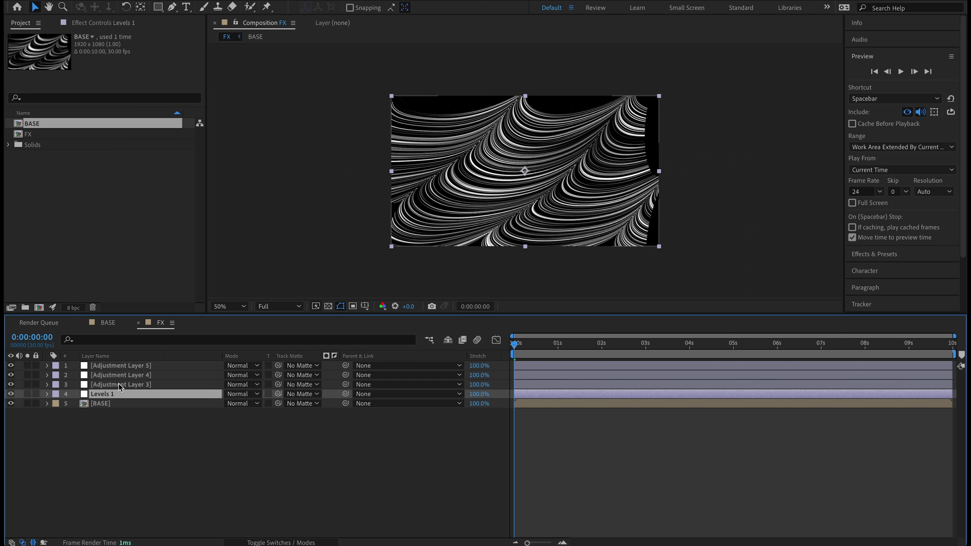
pyautogui.click(119, 384)
pyautogui.press('Return')
pyautogui.write('Distort')
pyautogui.press('Return')
# Rename the adjustment layer above Distort as Blur and the topmost one as Levels 2.
pyautogui.click(119, 373)
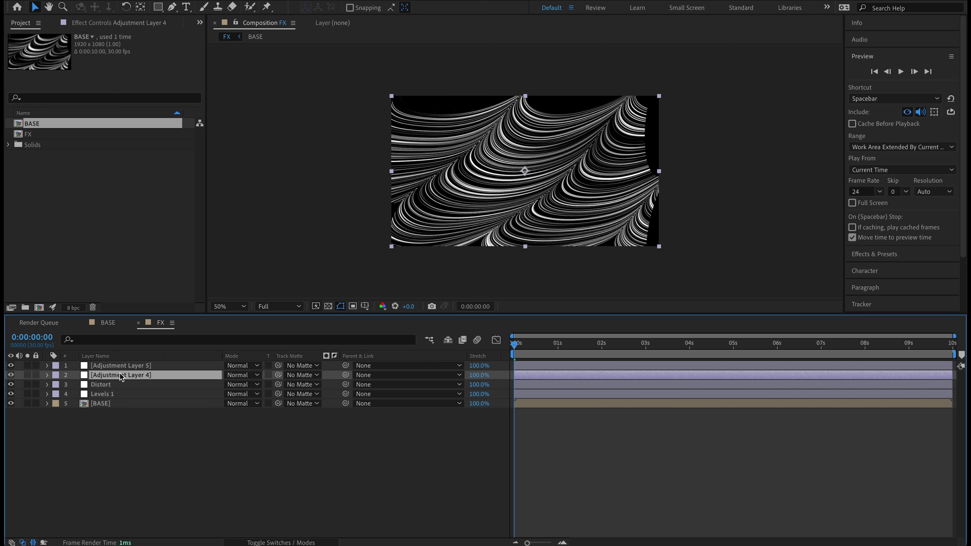
pyautogui.press('Return')
pyautogui.write('Blur')
pyautogui.press('Return')
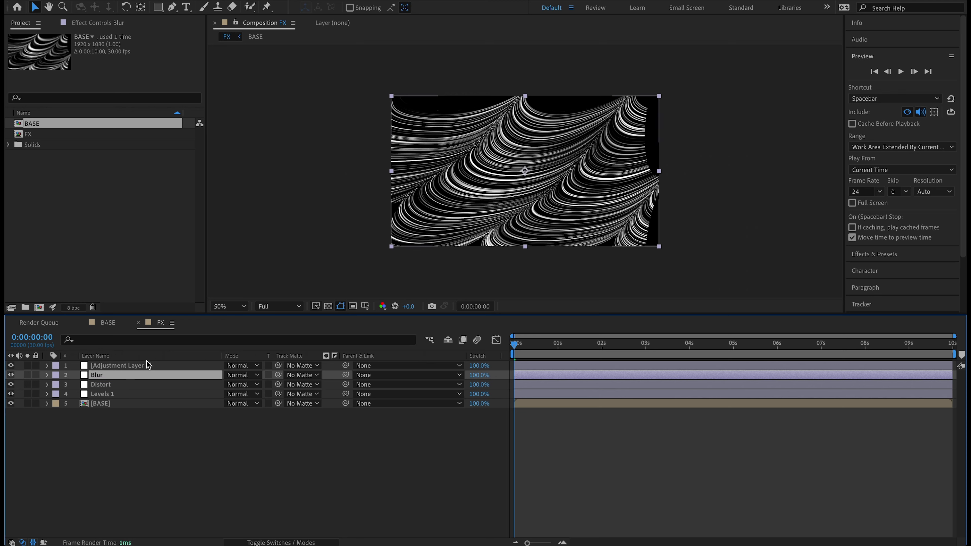
pyautogui.click(143, 366)
pyautogui.press('Return')
pyautogui.write('Levels')
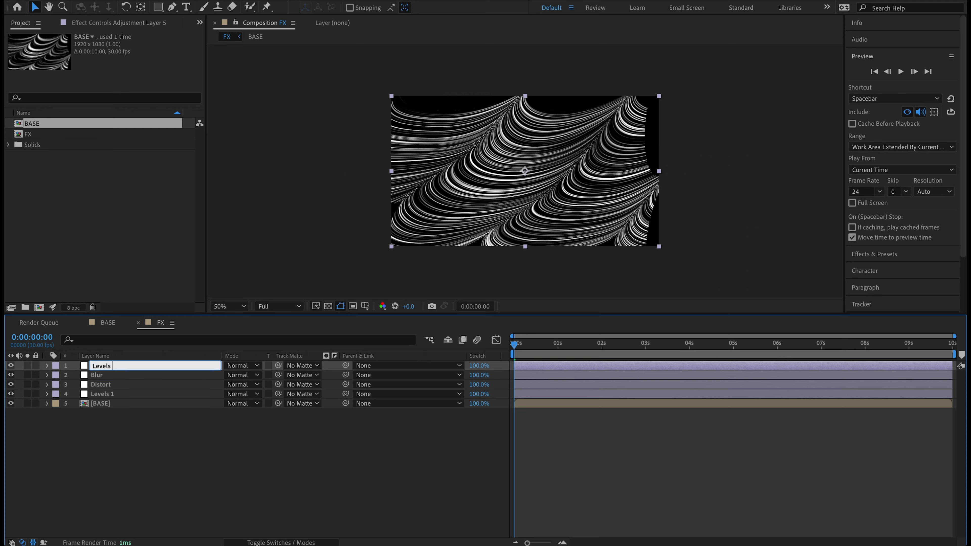
pyautogui.write(' 2')
pyautogui.press('Return')
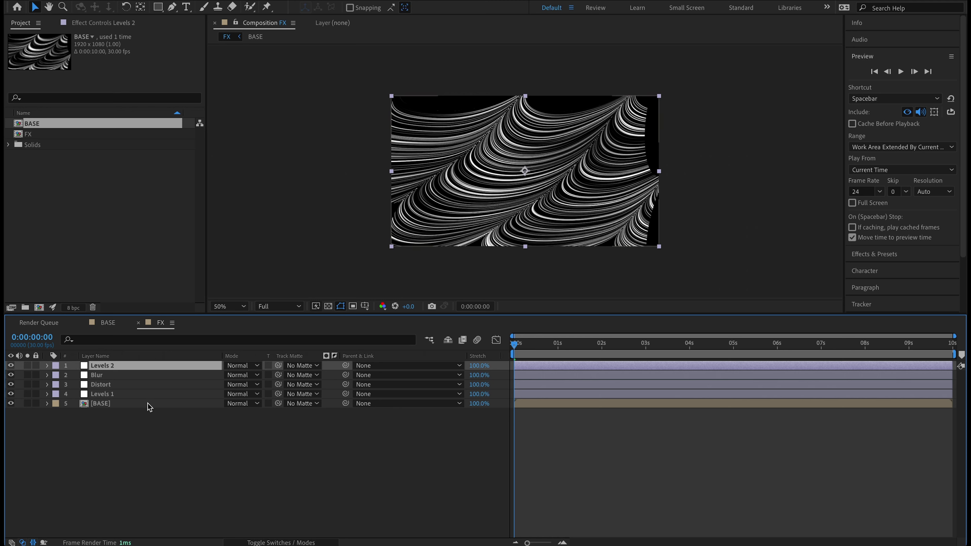
# Apply the Levels effect to the Levels 1 layer and set its gamma to 1.95.
pyautogui.click(111, 394)
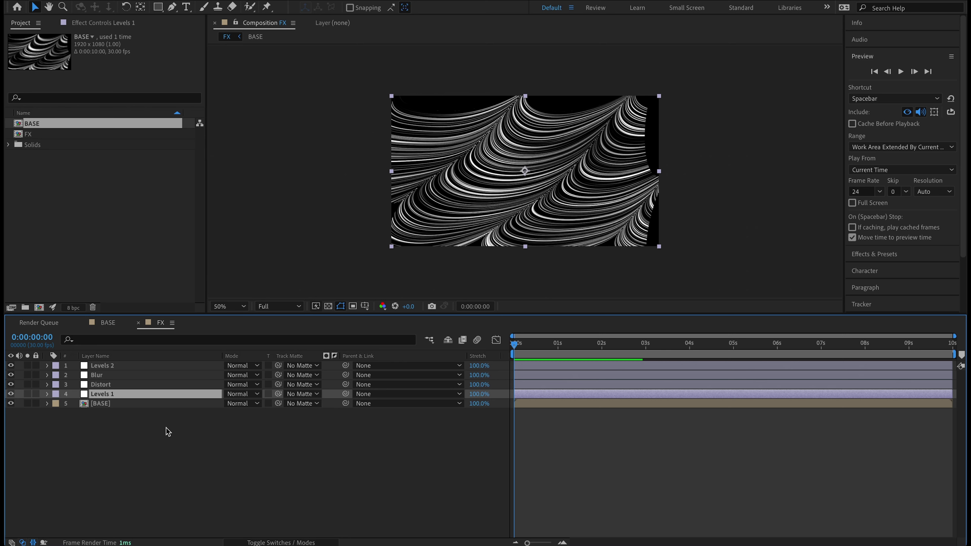
pyautogui.click(887, 256)
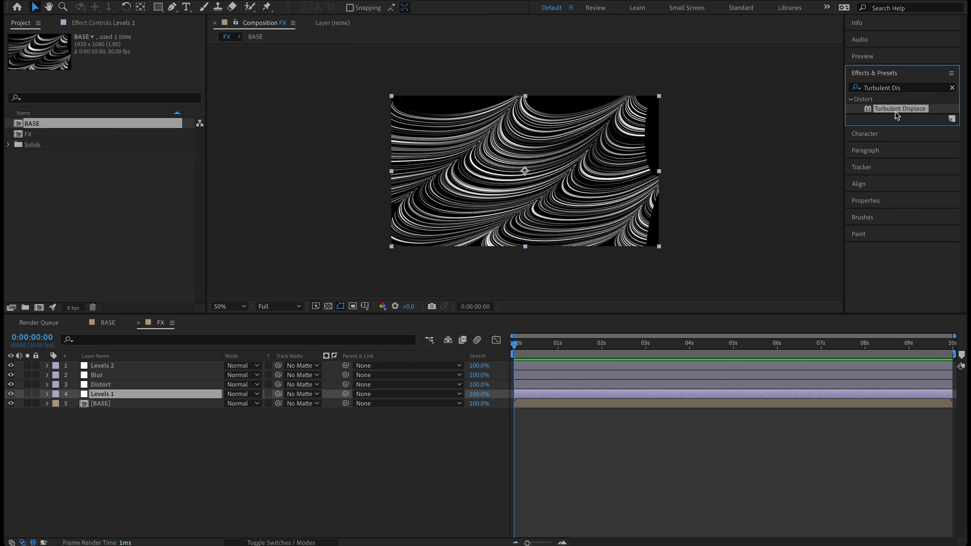
pyautogui.click(914, 89)
pyautogui.write('levels')
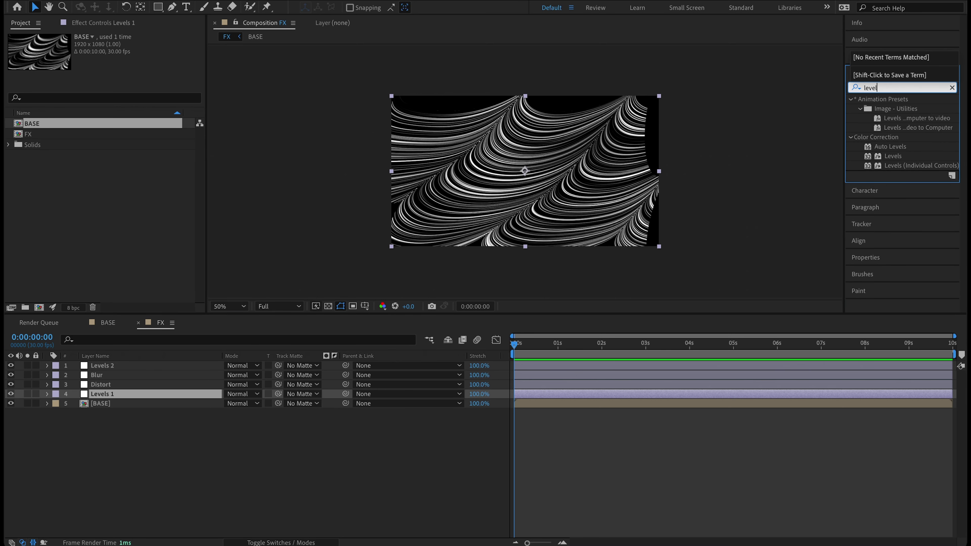
pyautogui.doubleClick(894, 155)
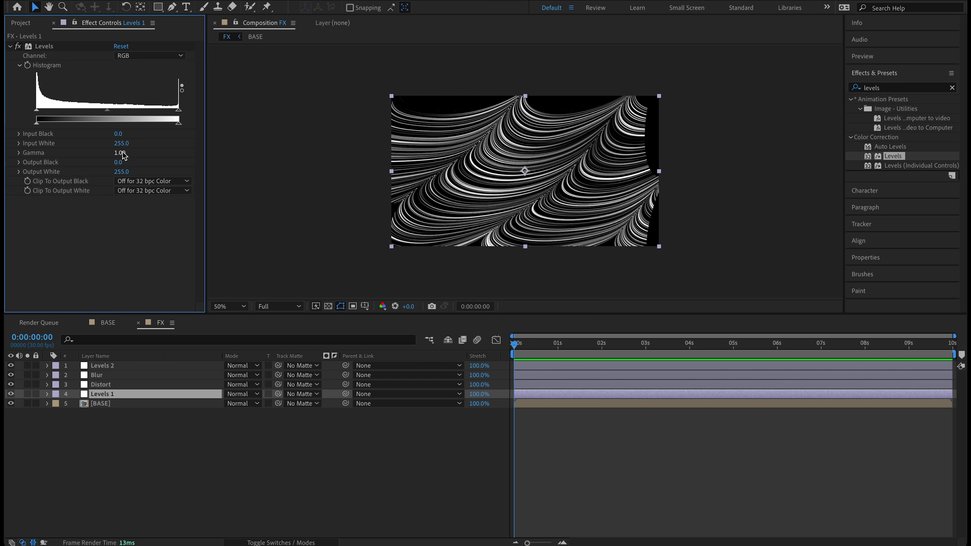
pyautogui.click(122, 152)
pyautogui.write('.95')
pyautogui.press('Return')
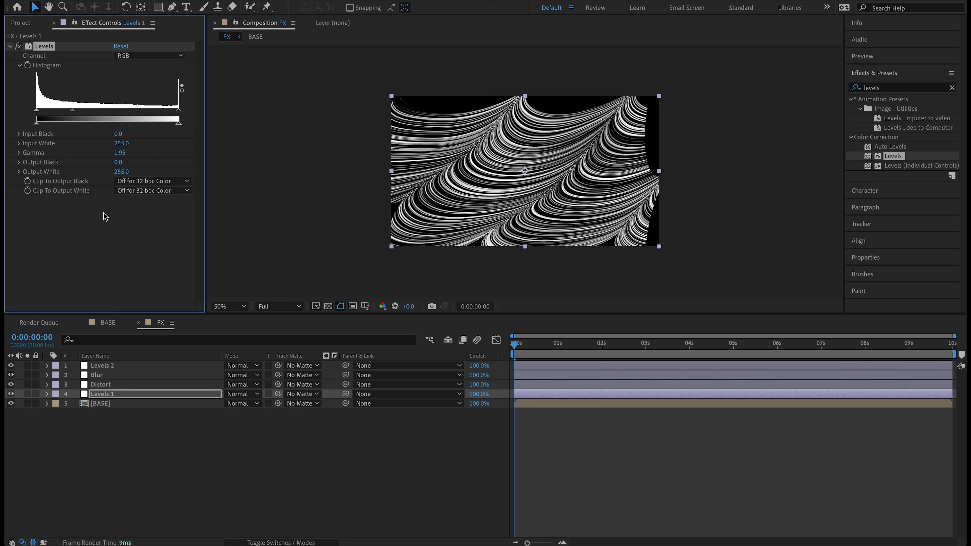
# Find the Spherize effect and apply it to the Distort layer.
pyautogui.click(111, 384)
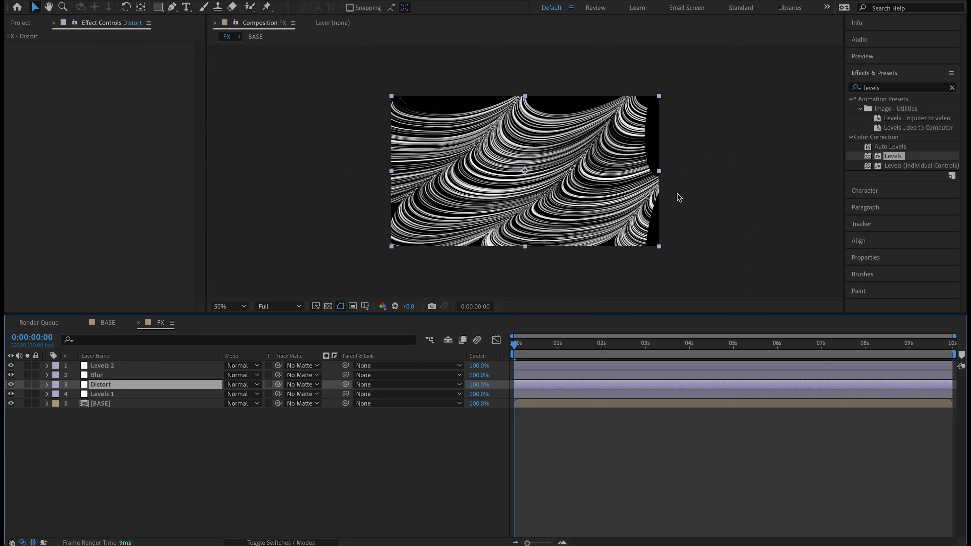
pyautogui.click(877, 88)
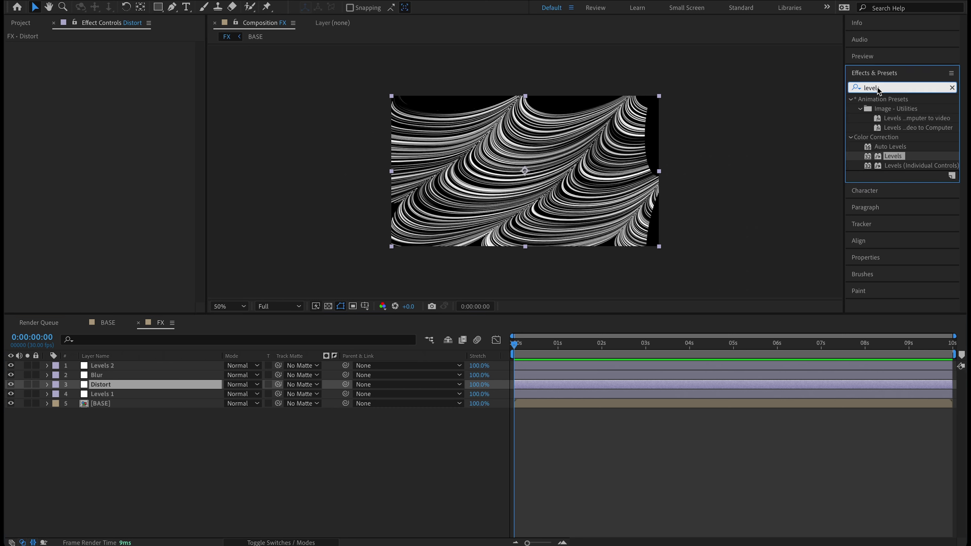
pyautogui.write('spherize')
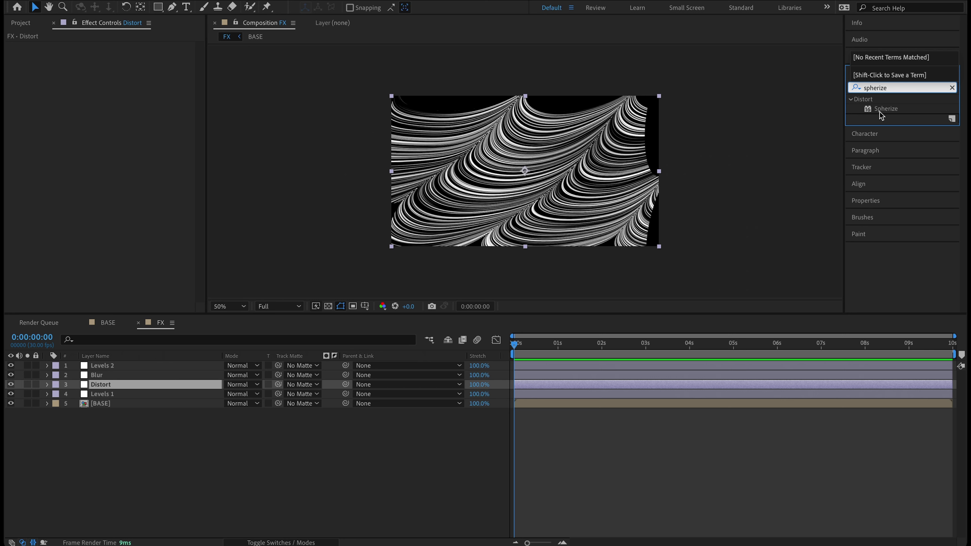
pyautogui.doubleClick(891, 110)
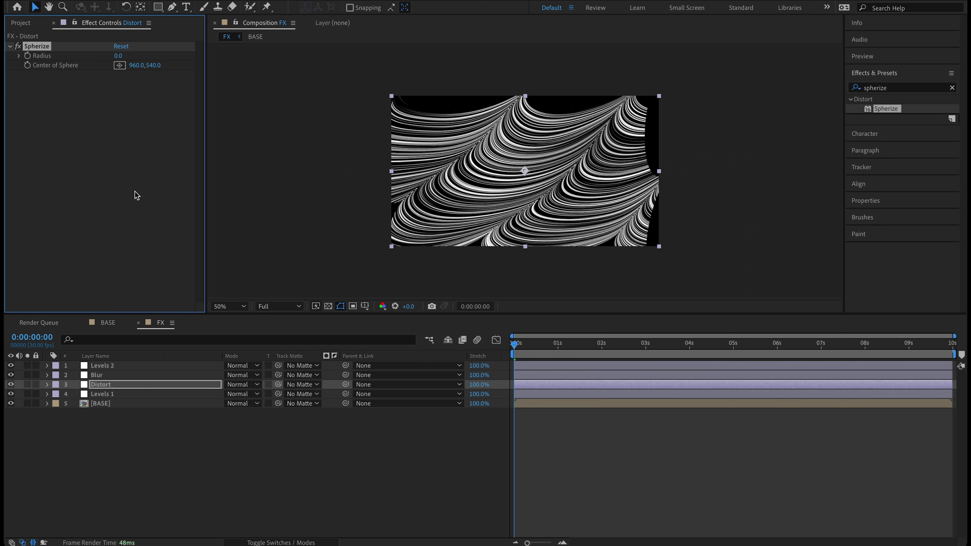
# Set the Spherize radius to 1500 and compare the image with the effect off and on.
pyautogui.rightClick(117, 56)
pyautogui.click(101, 54)
pyautogui.click(120, 56)
pyautogui.write('1500')
pyautogui.press('Return')
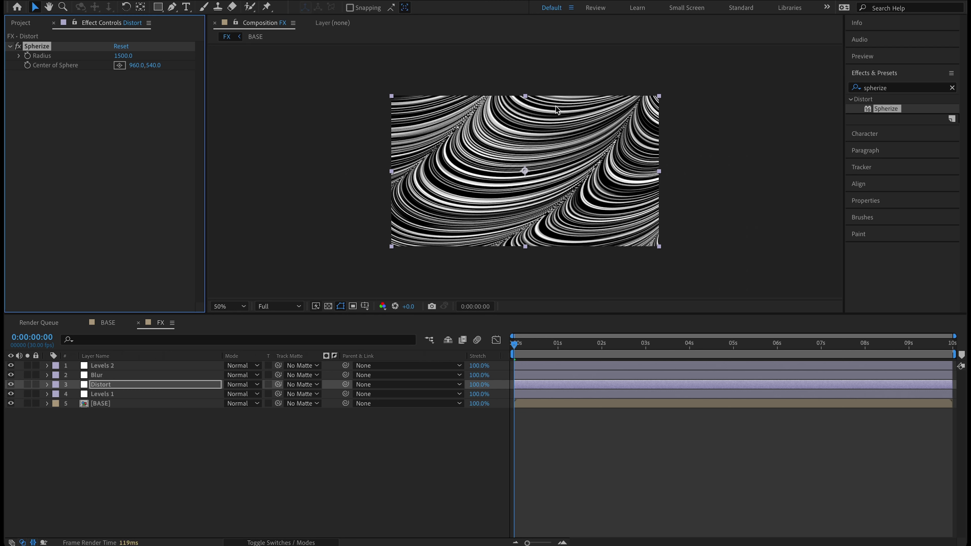
pyautogui.click(17, 46)
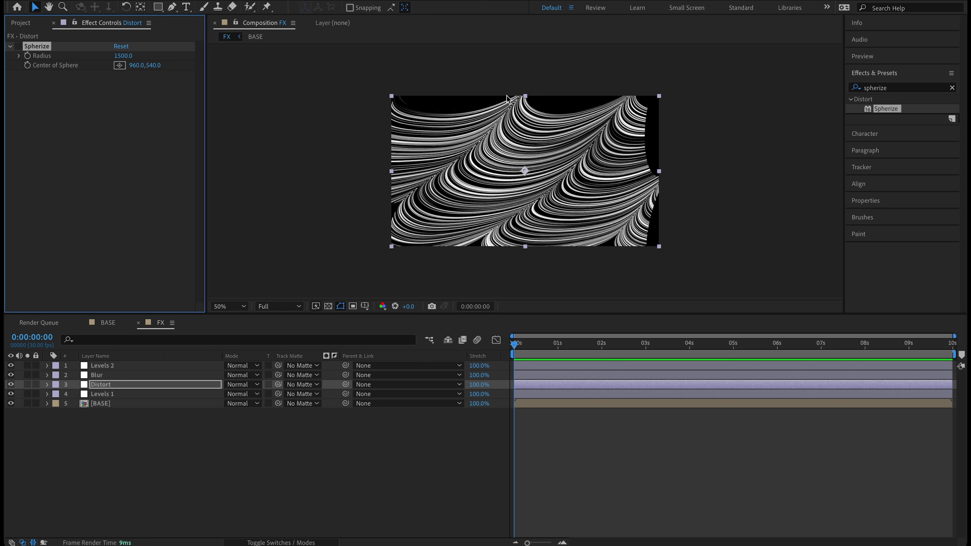
pyautogui.click(18, 46)
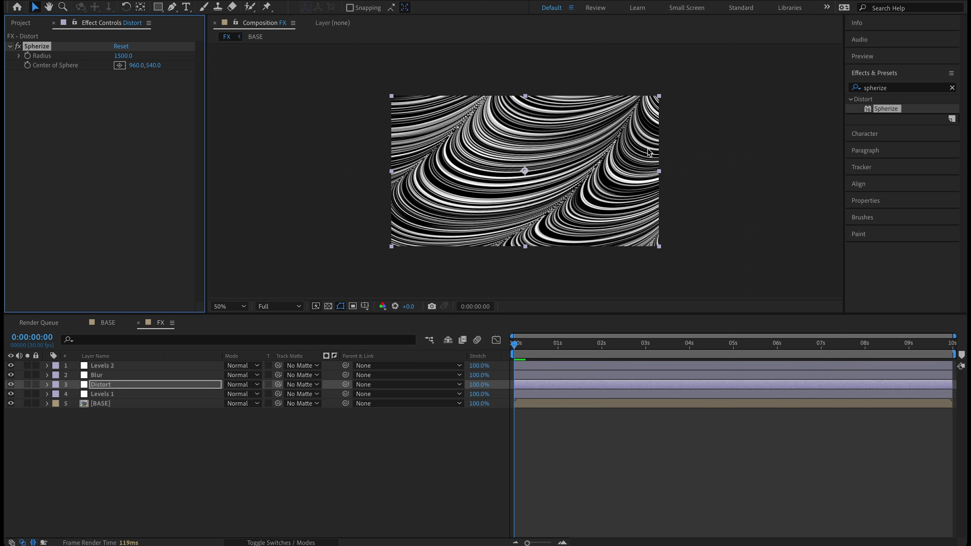
# Apply the CC Lens effect to the Distort layer with size 180 and convergence -100.
pyautogui.click(890, 84)
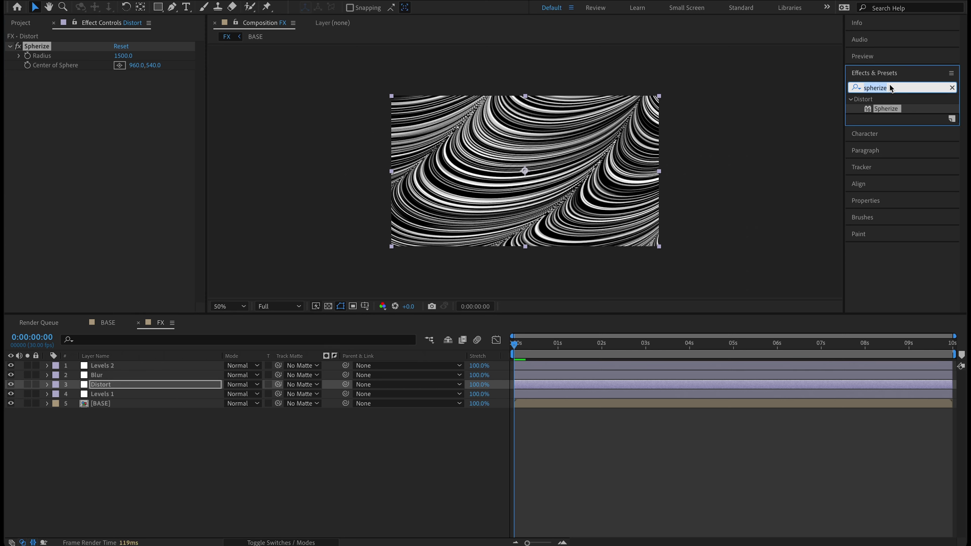
pyautogui.write('cc lens')
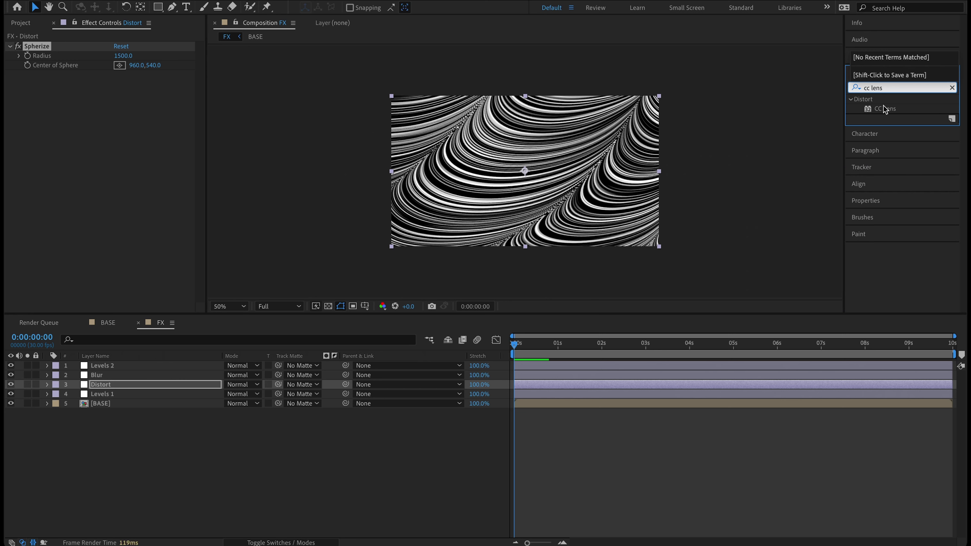
pyautogui.doubleClick(884, 109)
pyautogui.click(120, 94)
pyautogui.write('180')
pyautogui.press('Return')
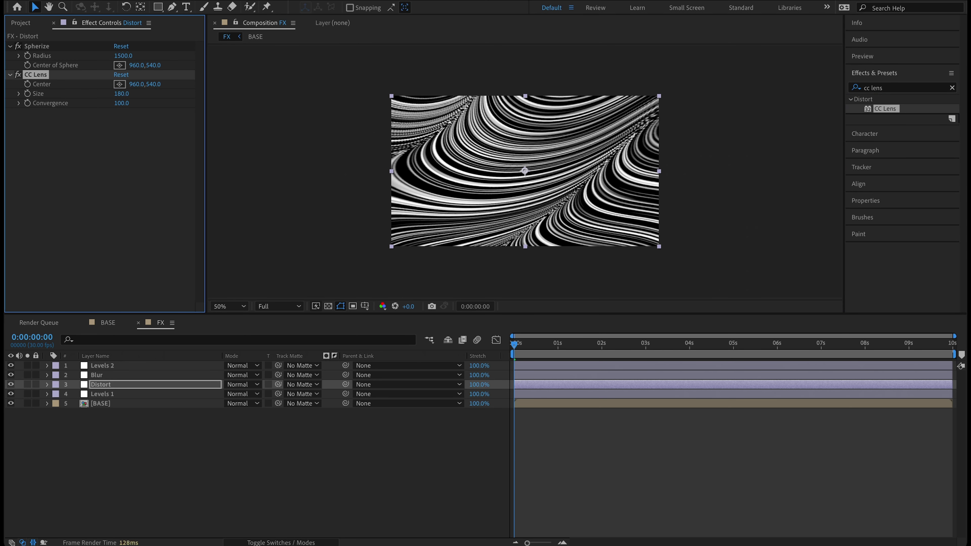
pyautogui.click(122, 103)
pyautogui.write('-100')
pyautogui.press('Return')
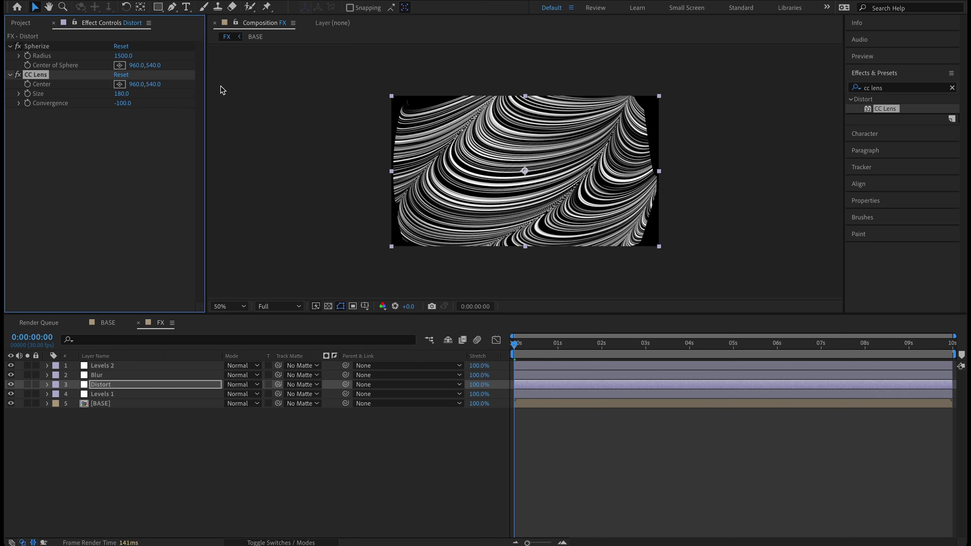
# Set the CC Lens size to 400 and compare the image with the effect off and on.
pyautogui.click(123, 96)
pyautogui.write('400')
pyautogui.press('Return')
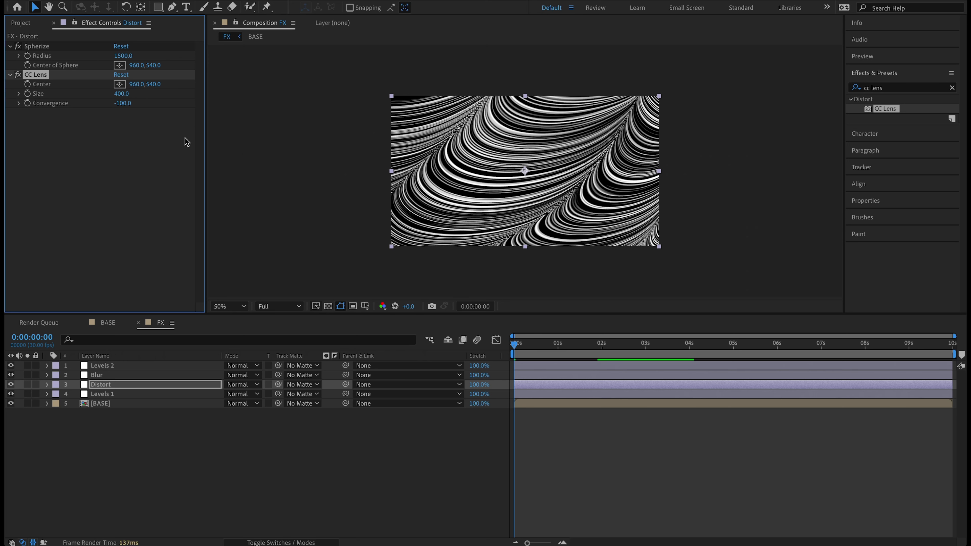
pyautogui.click(18, 75)
pyautogui.click(18, 75)
pyautogui.click(17, 75)
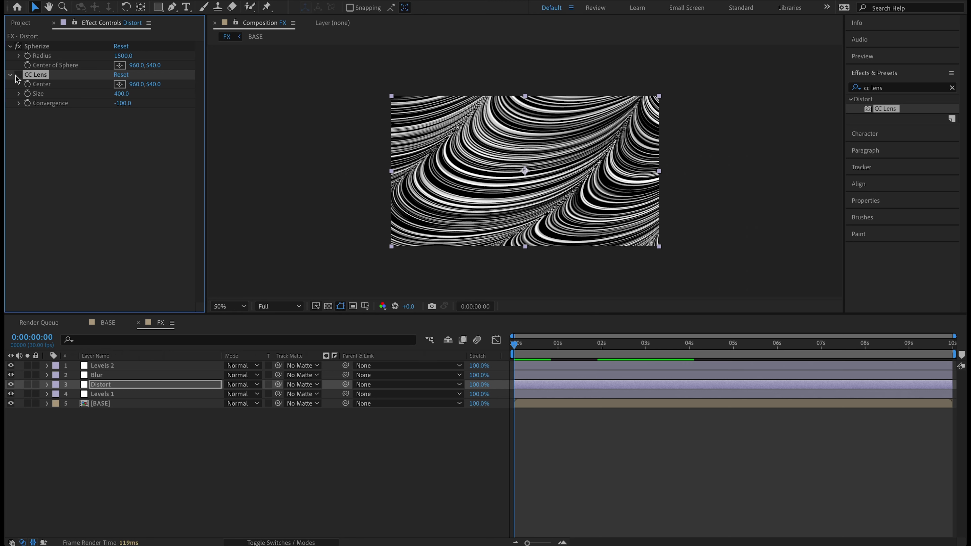
pyautogui.click(19, 74)
# Try Spherize radius values of 1000 and 1200 on the Distort layer.
pyautogui.moveTo(123, 56); pyautogui.dragTo(15, 61)
pyautogui.click(123, 56)
pyautogui.write('1000')
pyautogui.press('Return')
pyautogui.click(126, 53)
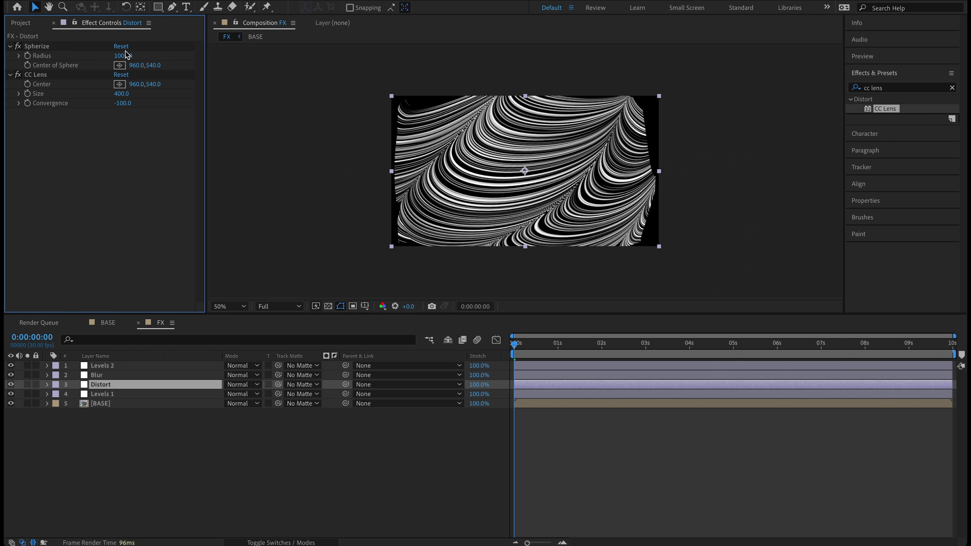
pyautogui.click(123, 56)
pyautogui.write('1200')
pyautogui.press('Return')
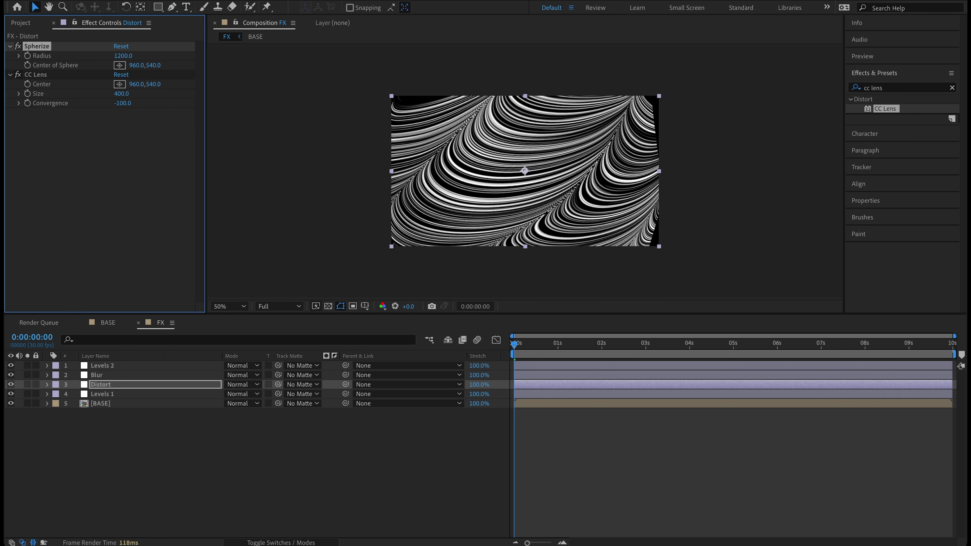
# Set the Spherize radius to 1300, preview the distorted animation and return to the first frame.
pyautogui.click(123, 55)
pyautogui.write('1300')
pyautogui.press('Return')
pyautogui.press('space')
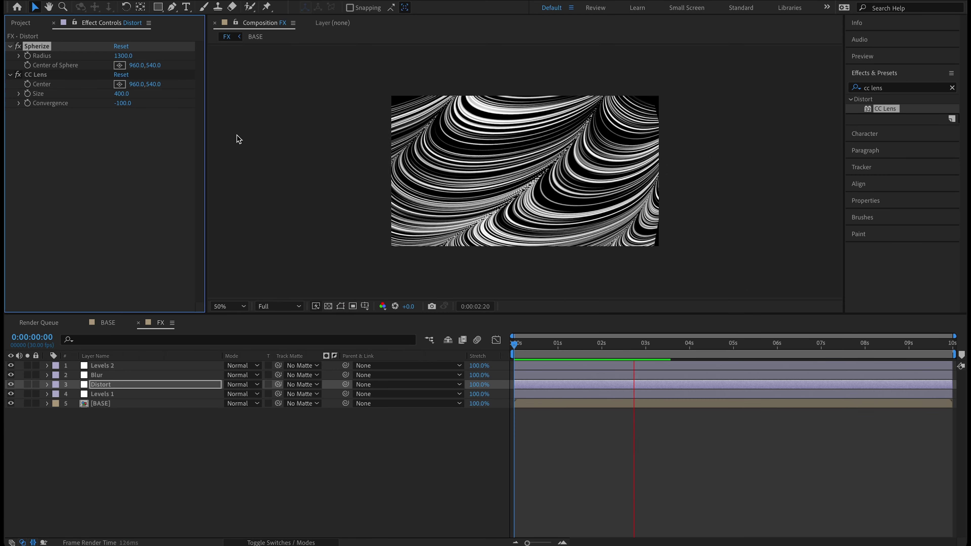
pyautogui.press('space')
pyautogui.moveTo(650, 341); pyautogui.dragTo(436, 345)
pyautogui.press('space')
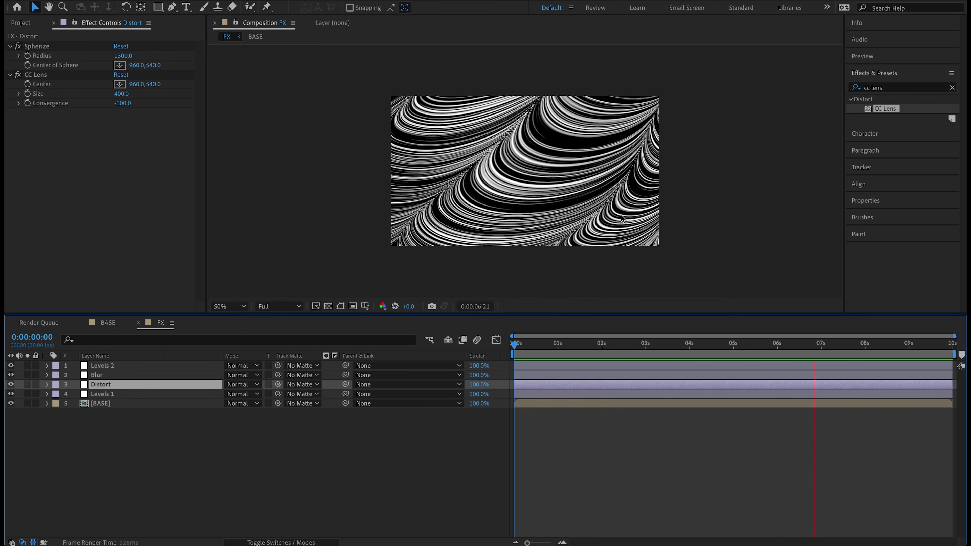
pyautogui.press('space')
pyautogui.click(793, 351)
pyautogui.press('Home')
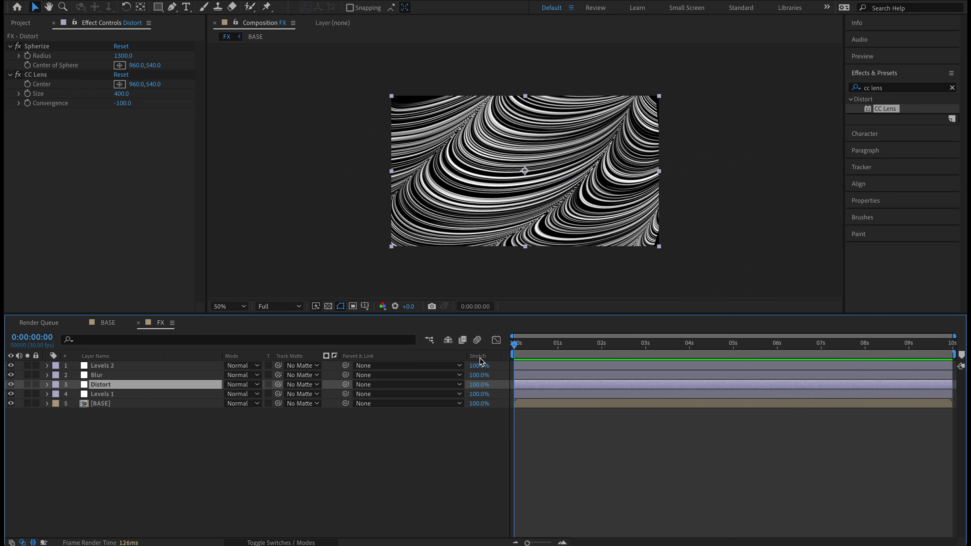
# Find the CC Cross Blur effect and apply it to the Blur layer.
pyautogui.click(123, 375)
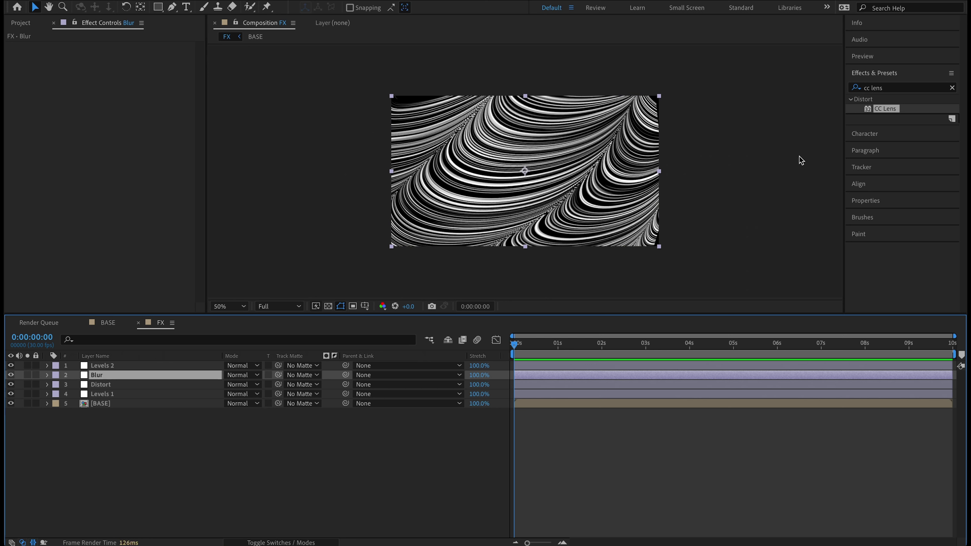
pyautogui.doubleClick(887, 88)
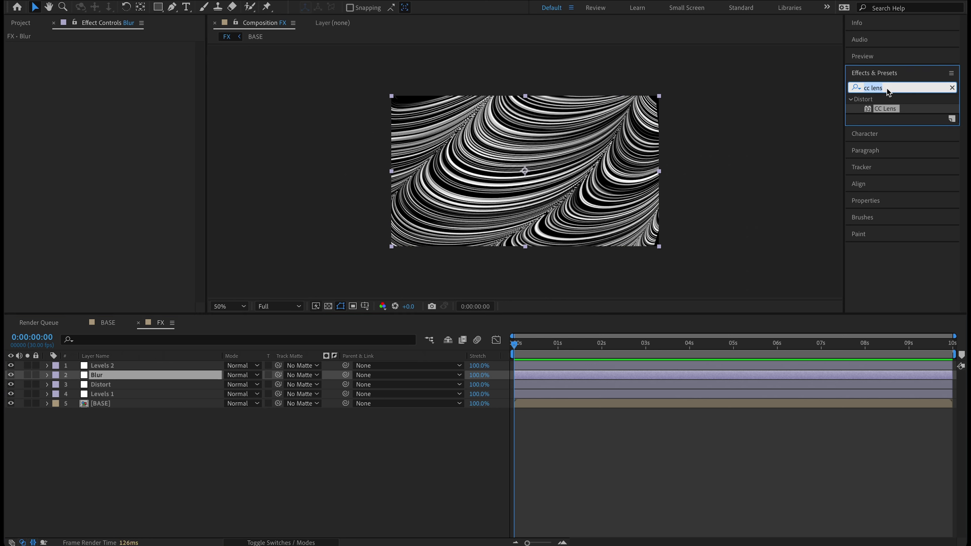
pyautogui.write('cross blur')
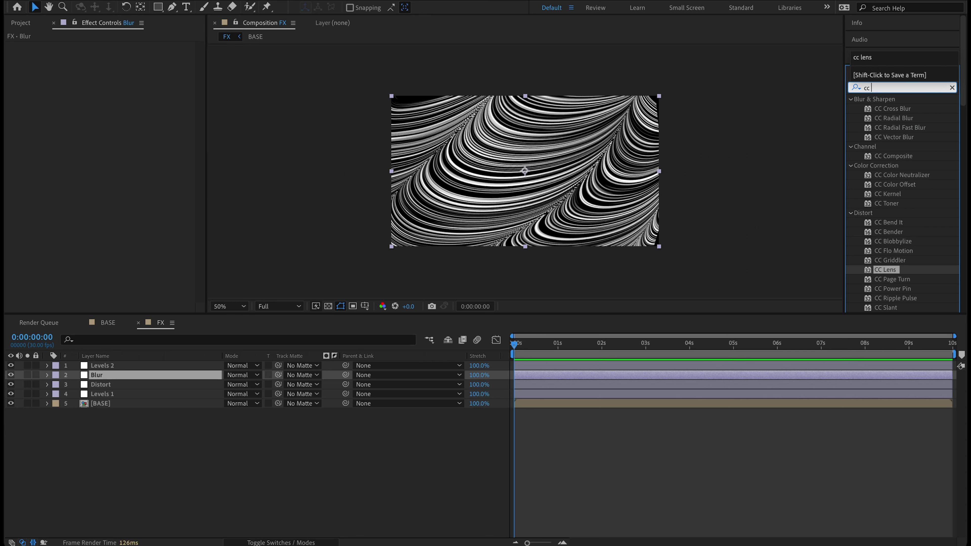
pyautogui.doubleClick(901, 109)
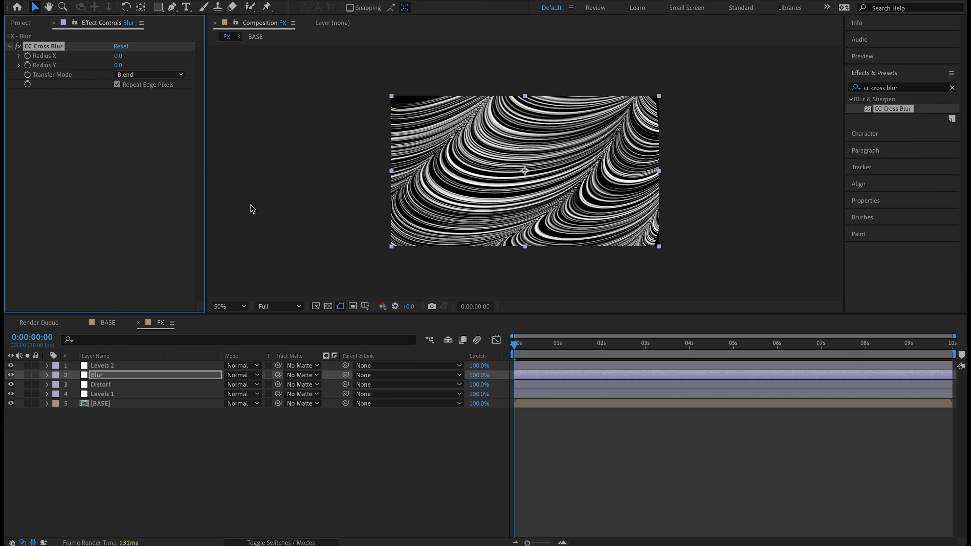
# Set the CC Cross Blur Radius Y to 25 and compare the image with the effect off and on.
pyautogui.click(117, 65)
pyautogui.write('25')
pyautogui.press('Return')
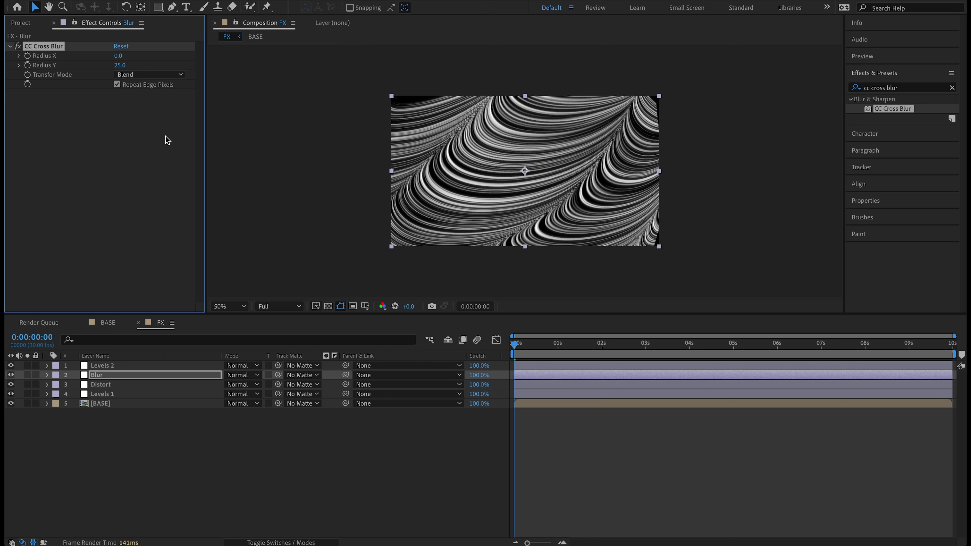
pyautogui.click(18, 46)
pyautogui.click(18, 46)
pyautogui.click(18, 46)
pyautogui.click(18, 46)
# Apply the Levels effect to the Levels 2 layer and set its gamma to 0.75.
pyautogui.click(123, 365)
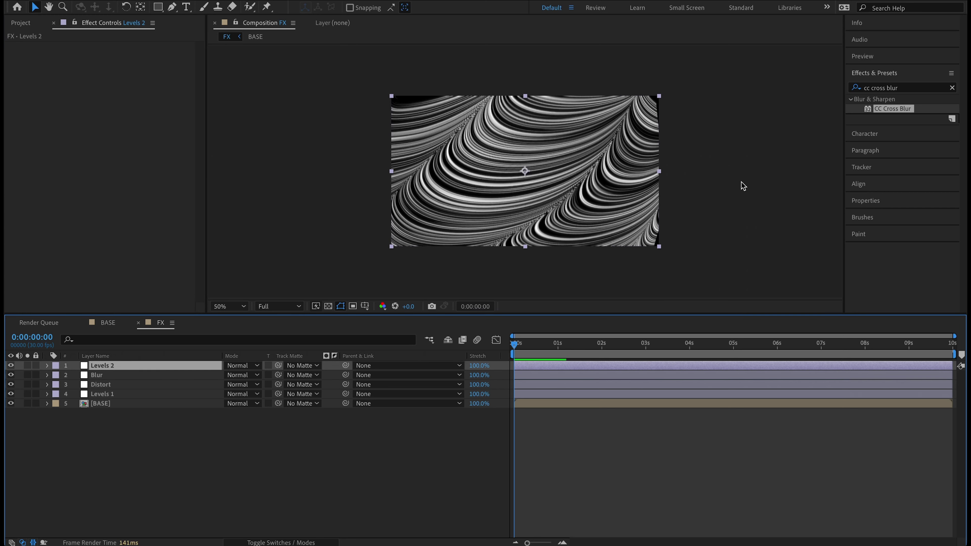
pyautogui.click(892, 85)
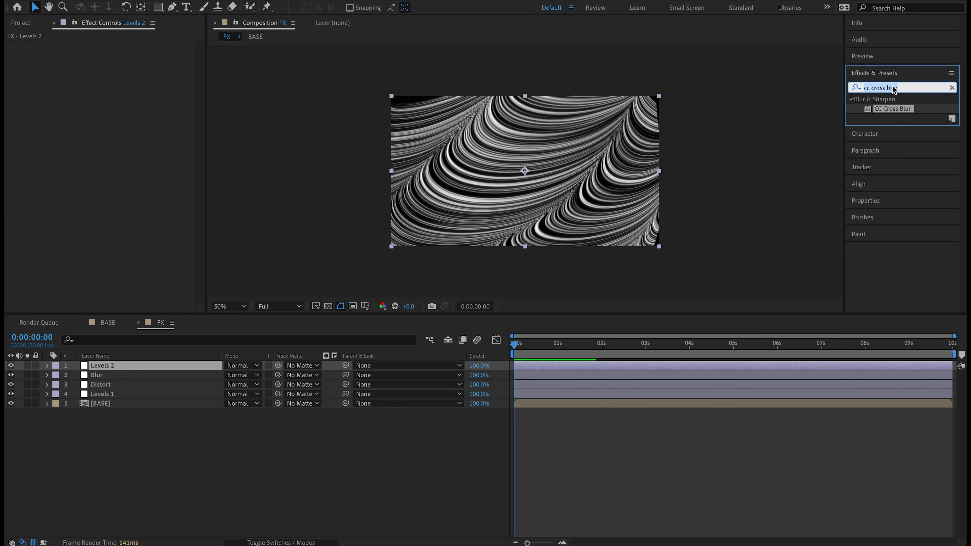
pyautogui.write('levels')
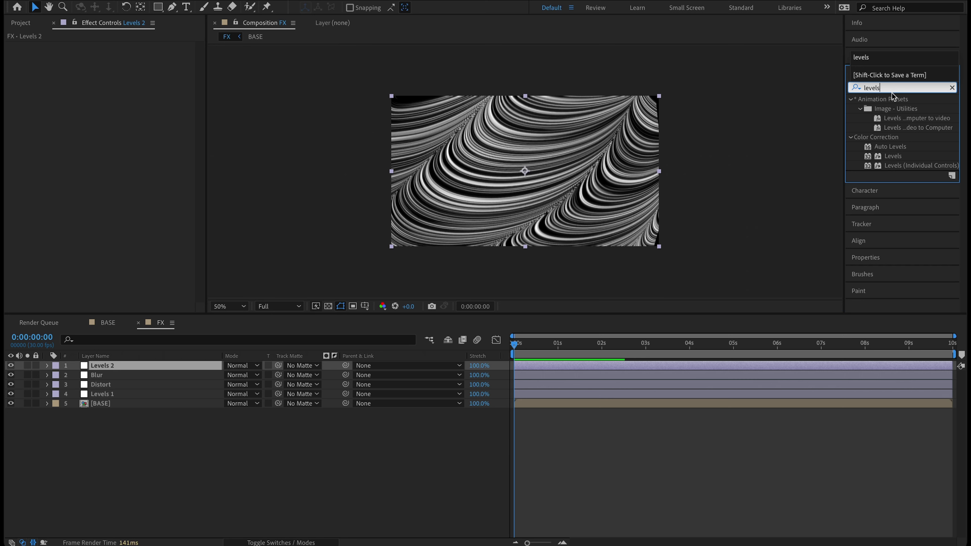
pyautogui.doubleClick(893, 156)
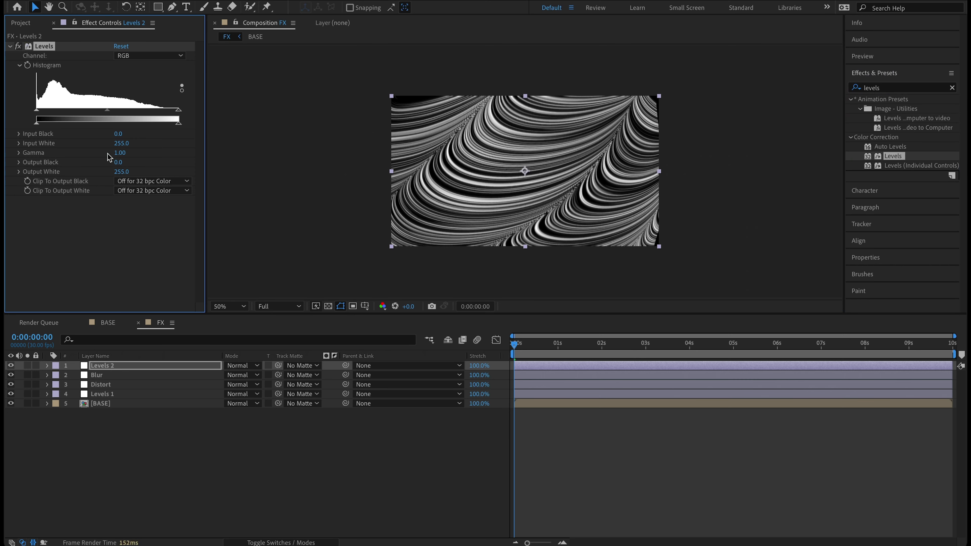
pyautogui.click(121, 152)
pyautogui.write('.75')
pyautogui.press('Return')
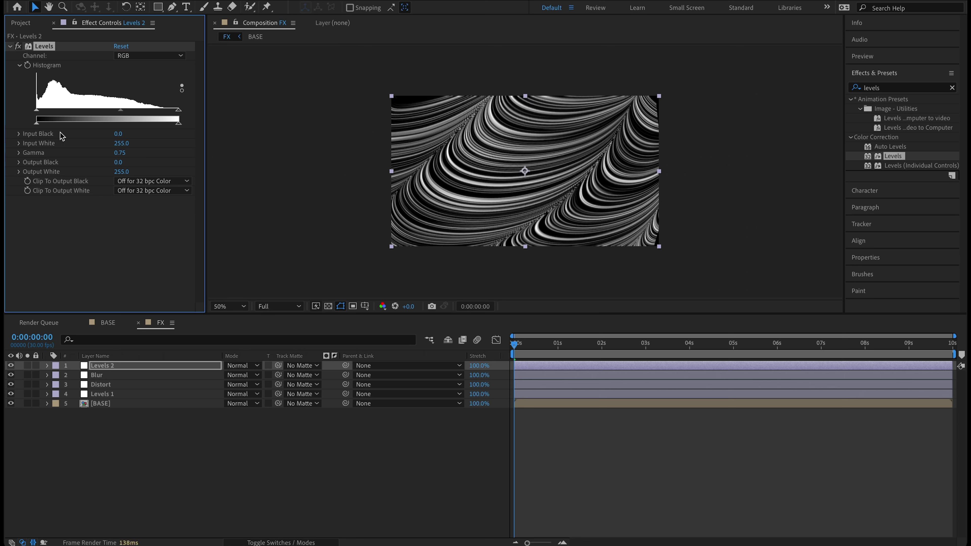
# Play back the opening frames of the FX composition to check the combined levels, distortion and blur.
pyautogui.press('space')
pyautogui.press('space')
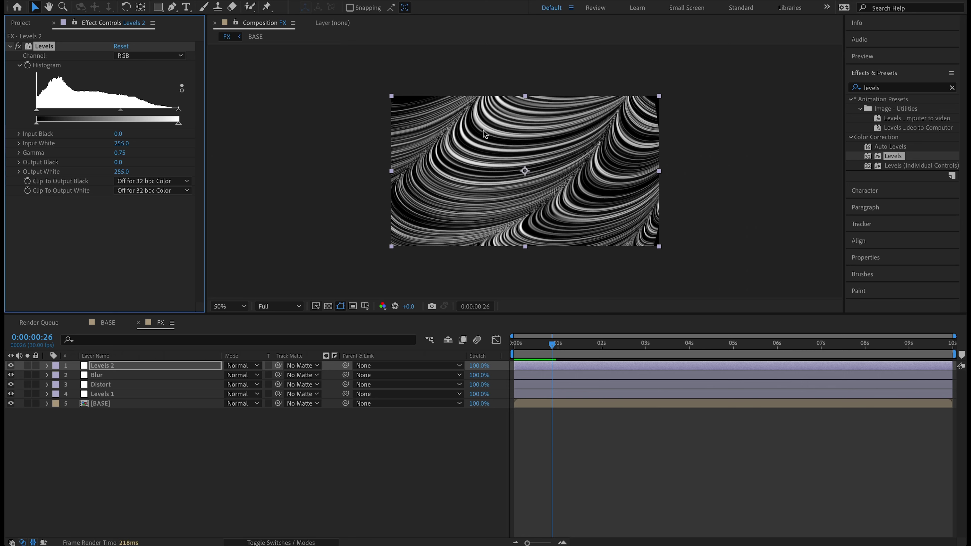
pyautogui.moveTo(527, 343)
pyautogui.mouseDown()
pyautogui.moveTo(512, 350)
pyautogui.moveTo(534, 350)
pyautogui.moveTo(514, 350)
pyautogui.mouseUp()
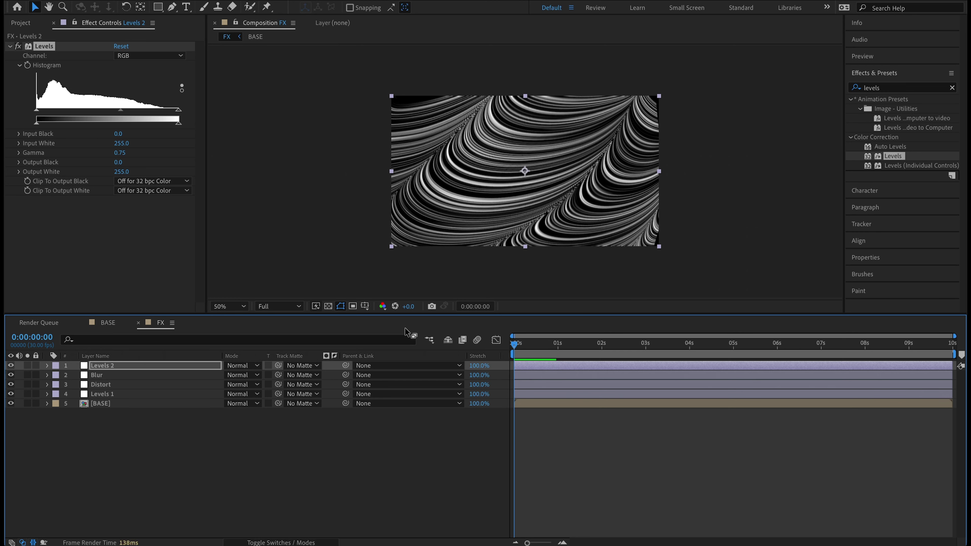
pyautogui.click(137, 214)
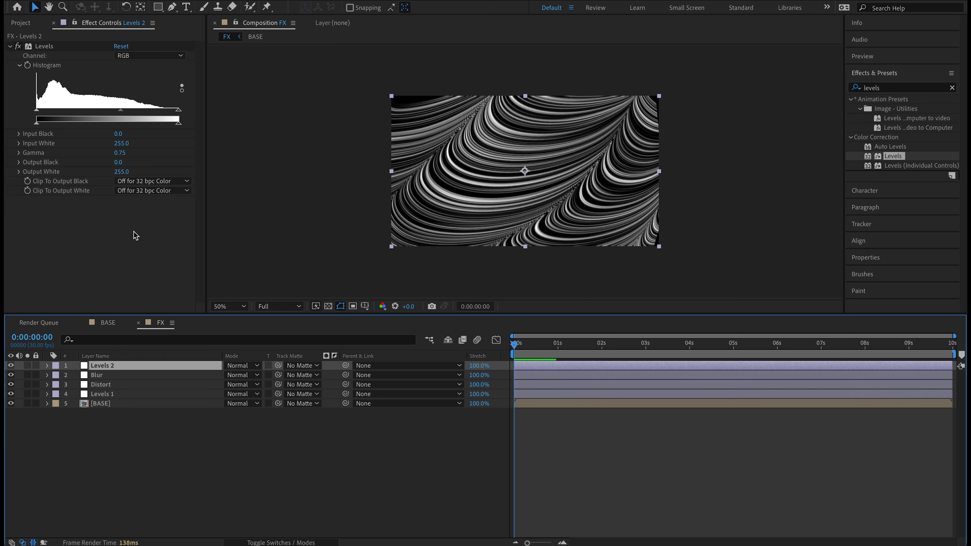
pyautogui.press('space')
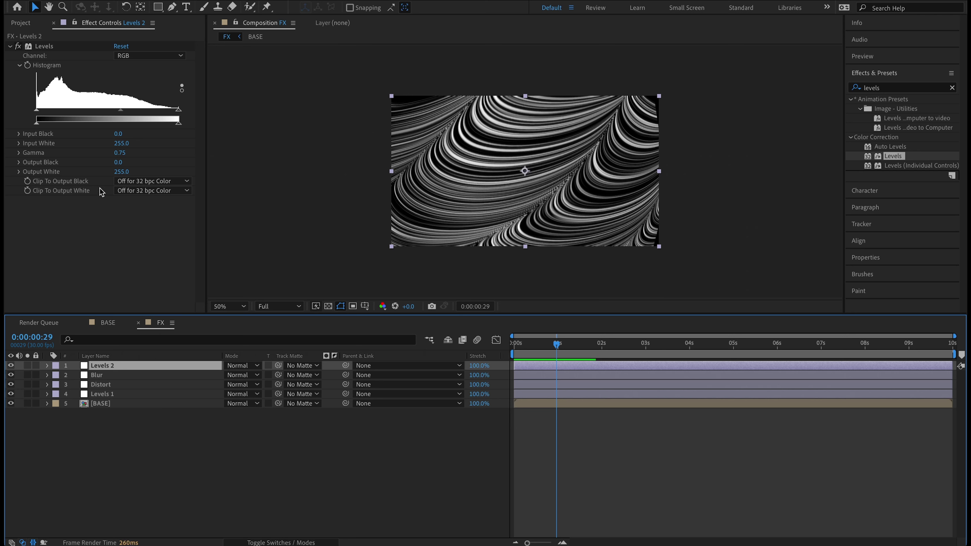
# Create a new composition named RENDER and place the FX composition in it as a layer.
pyautogui.click(20, 23)
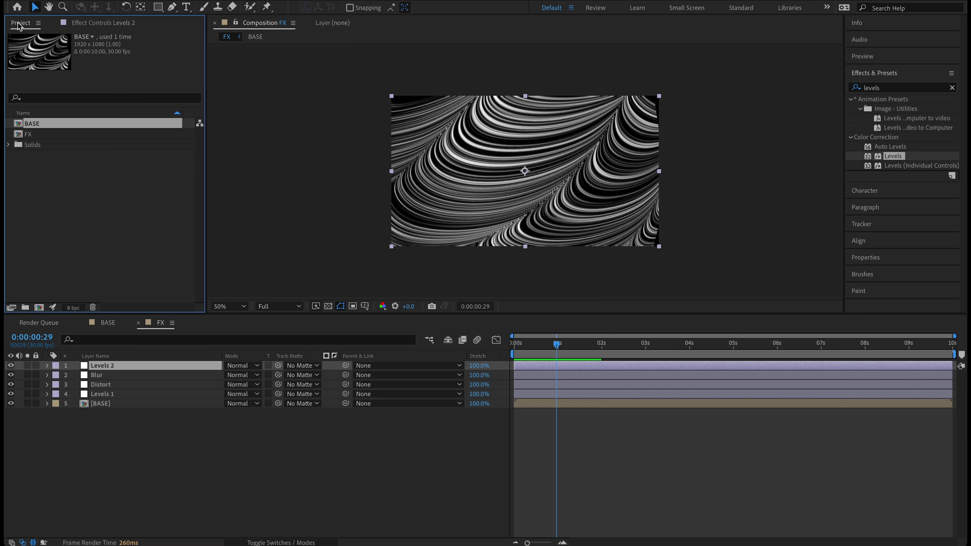
pyautogui.click(39, 308)
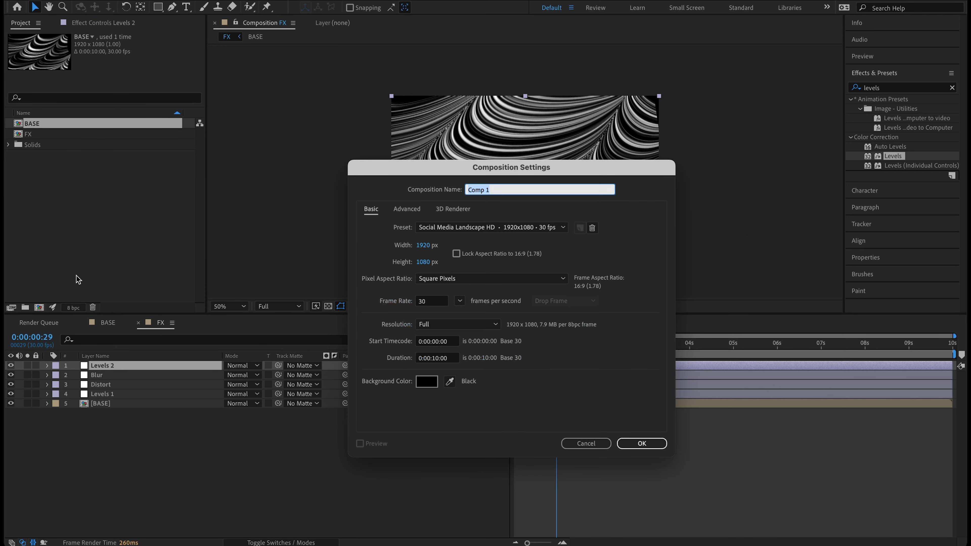
pyautogui.write('RENDER')
pyautogui.click(643, 446)
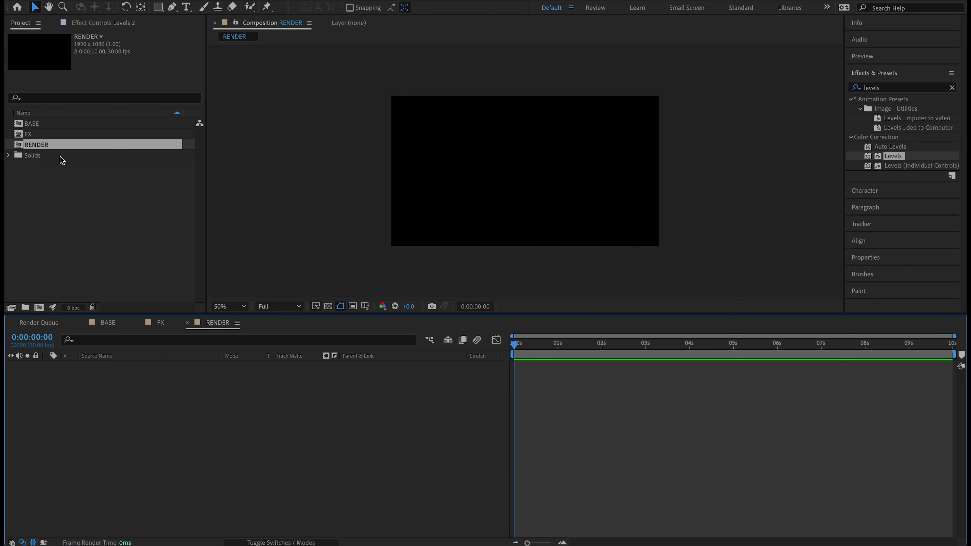
pyautogui.moveTo(48, 133); pyautogui.dragTo(163, 391)
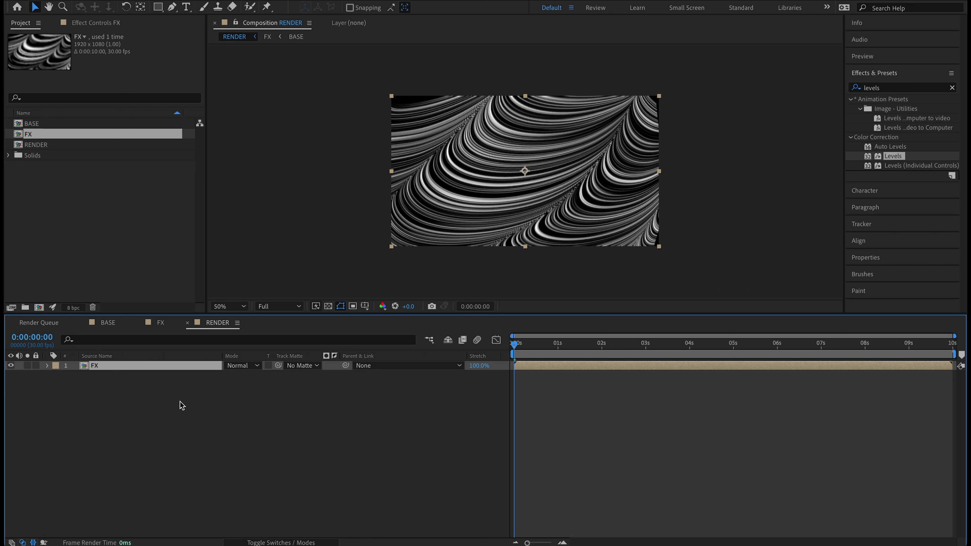
# Add two adjustment layers above the FX layer in the RENDER composition.
pyautogui.rightClick(150, 388)
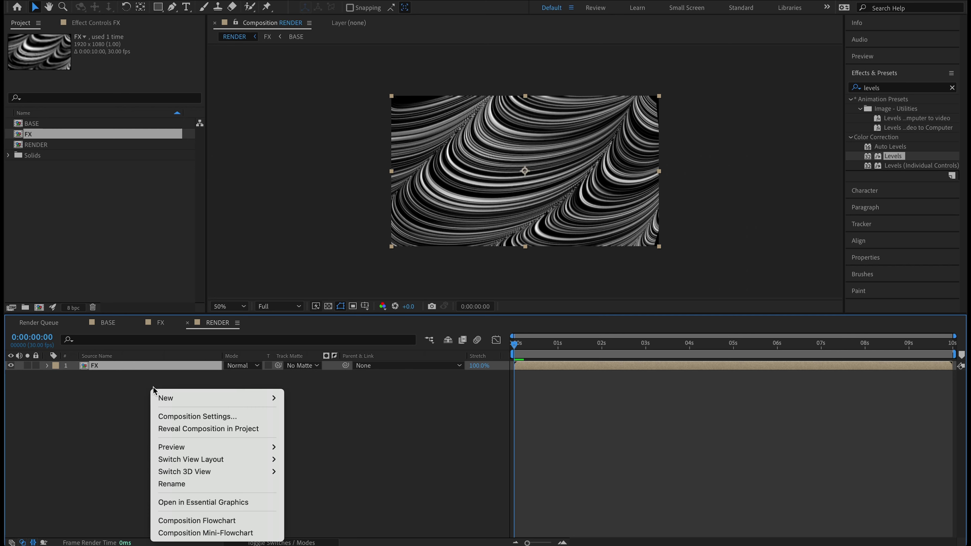
pyautogui.moveTo(199, 398)
pyautogui.click(317, 491)
pyautogui.rightClick(157, 391)
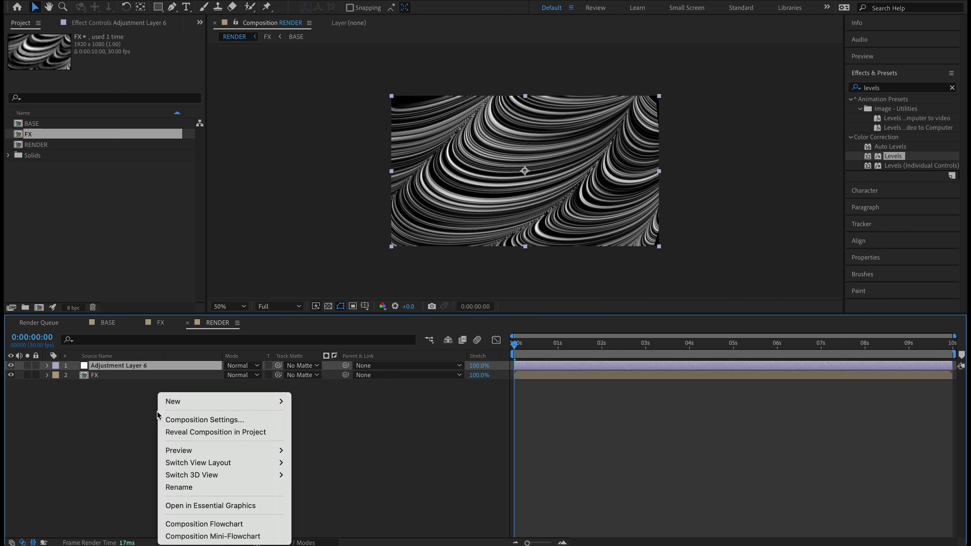
pyautogui.click(342, 493)
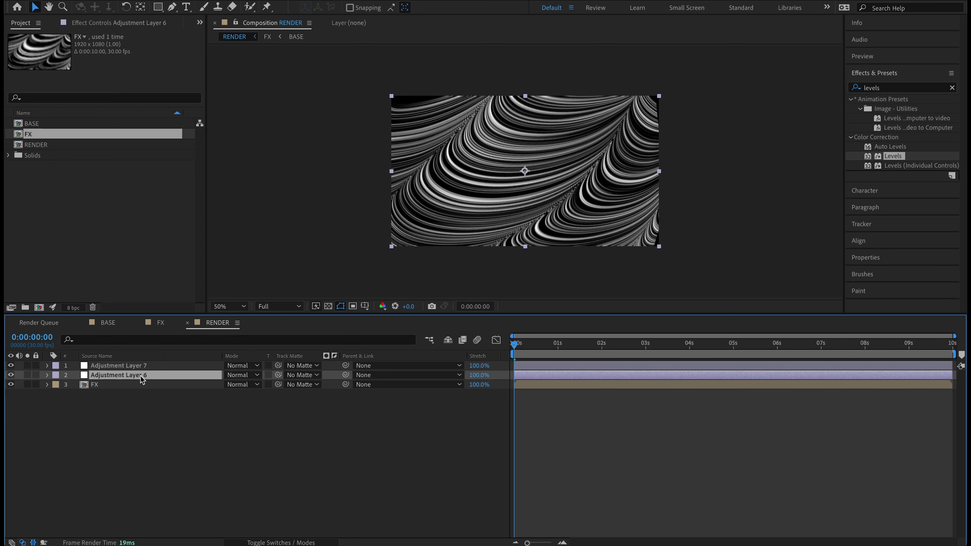
# Rename the lower adjustment layer as Color and the upper one as Boost.
pyautogui.press('Return')
pyautogui.write('Color')
pyautogui.press('Return')
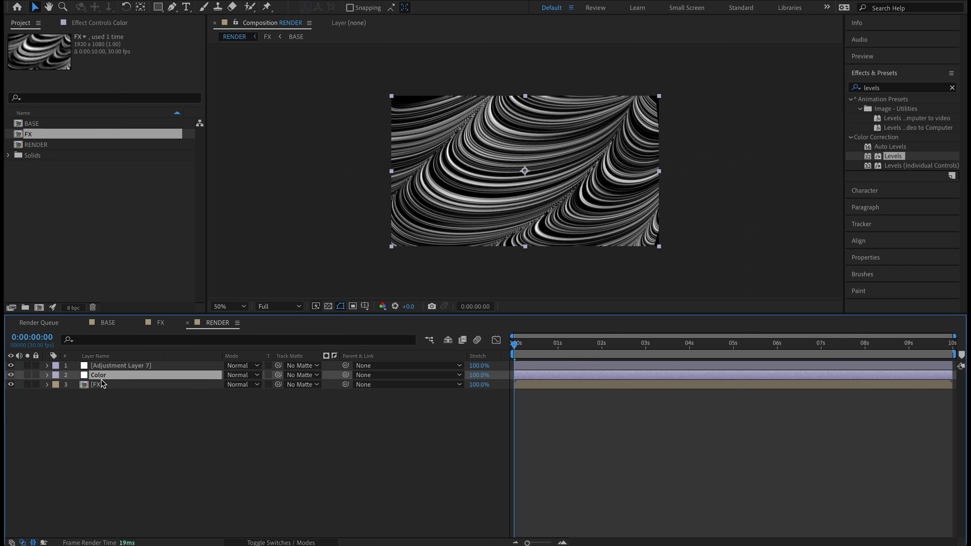
pyautogui.click(110, 367)
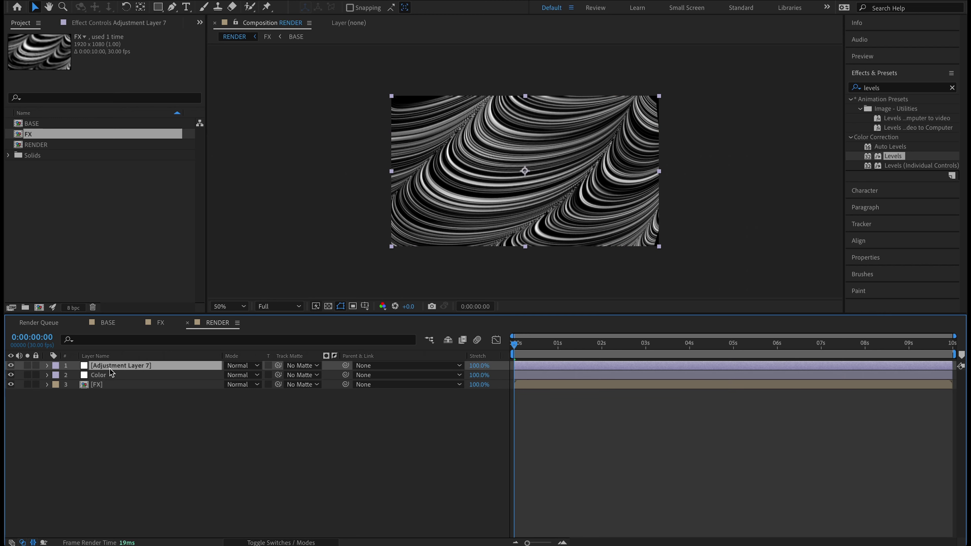
pyautogui.press('Return')
pyautogui.write('Boost')
pyautogui.press('Return')
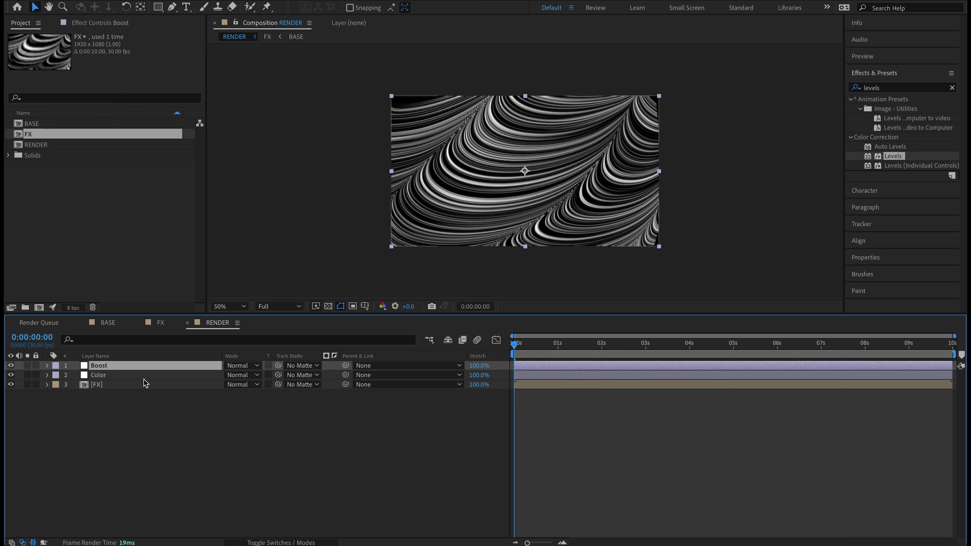
# Apply the 4-Color Gradient effect to the Color layer and set its blending mode to Color Burn.
pyautogui.click(119, 377)
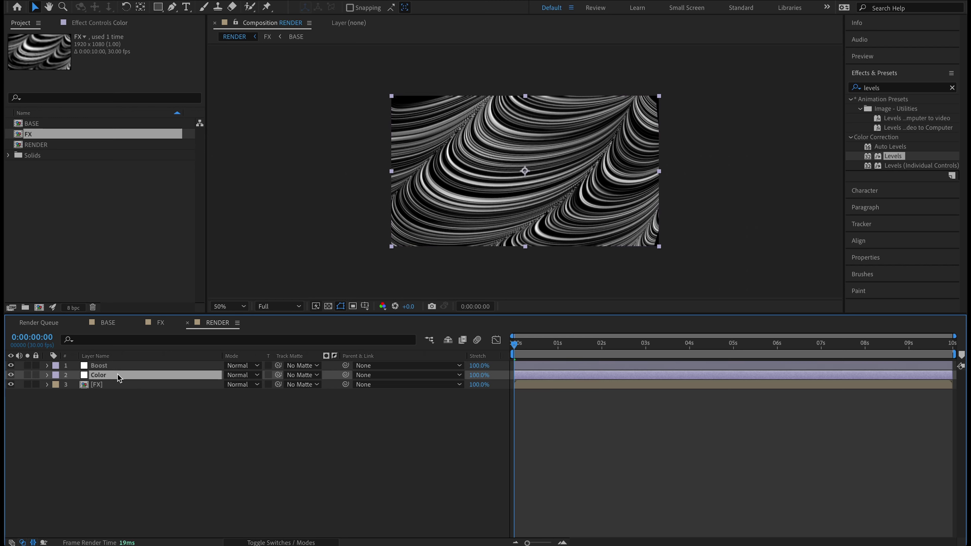
pyautogui.click(881, 88)
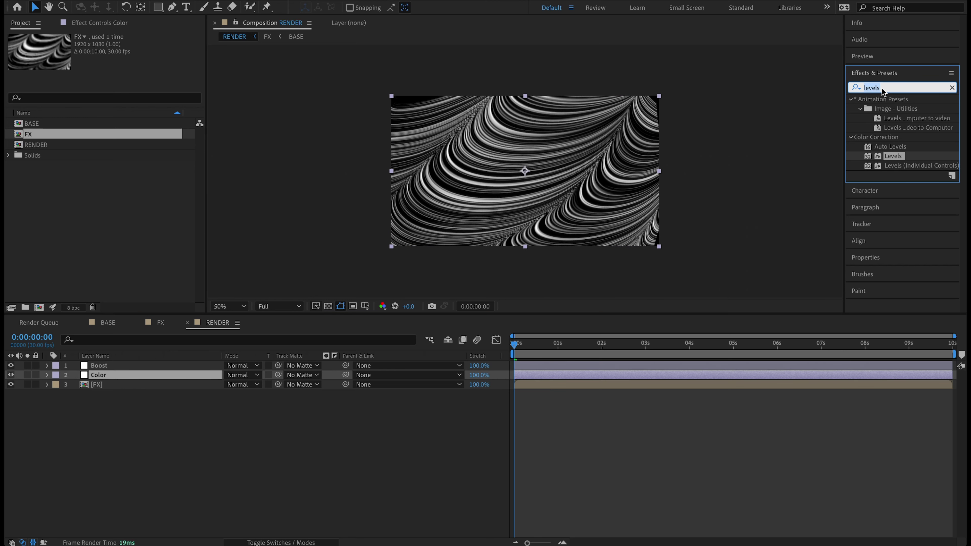
pyautogui.write('4')
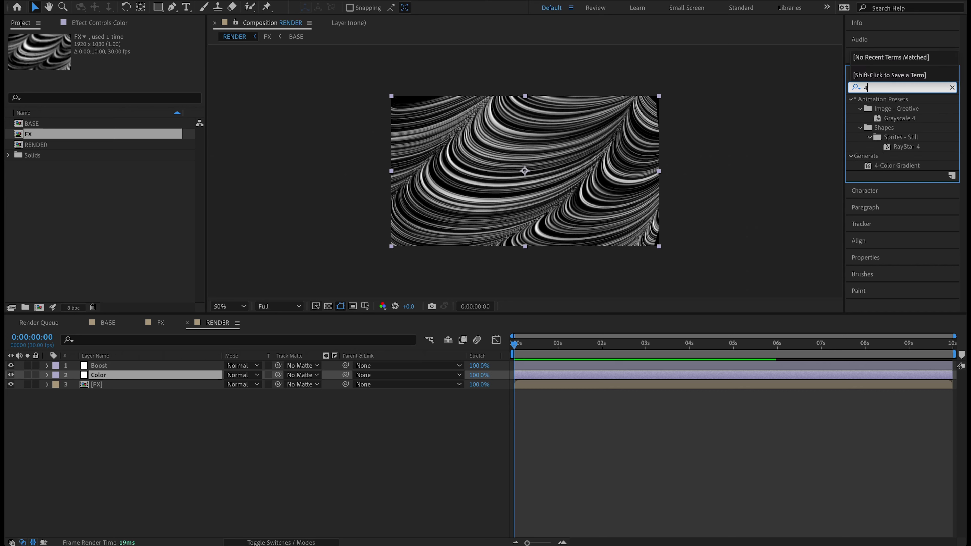
pyautogui.write('-color')
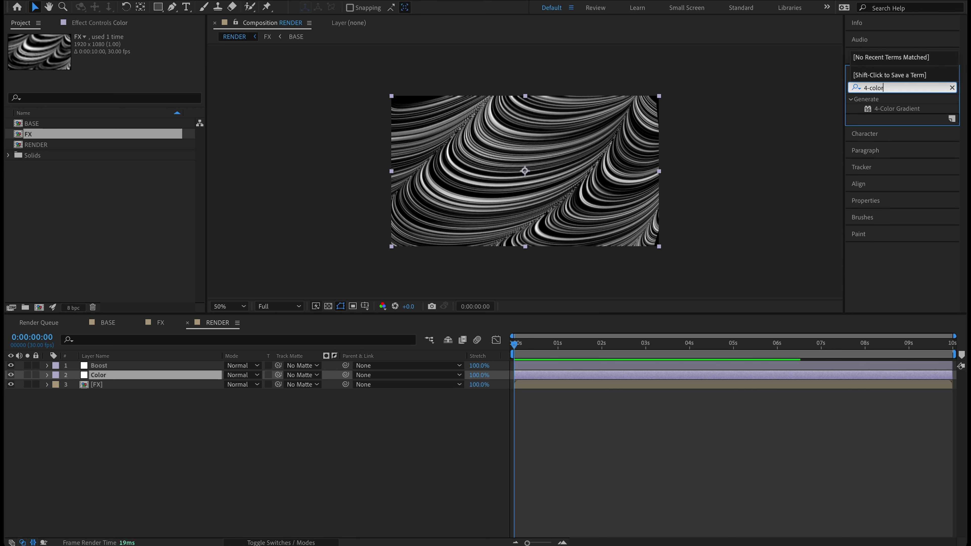
pyautogui.doubleClick(903, 109)
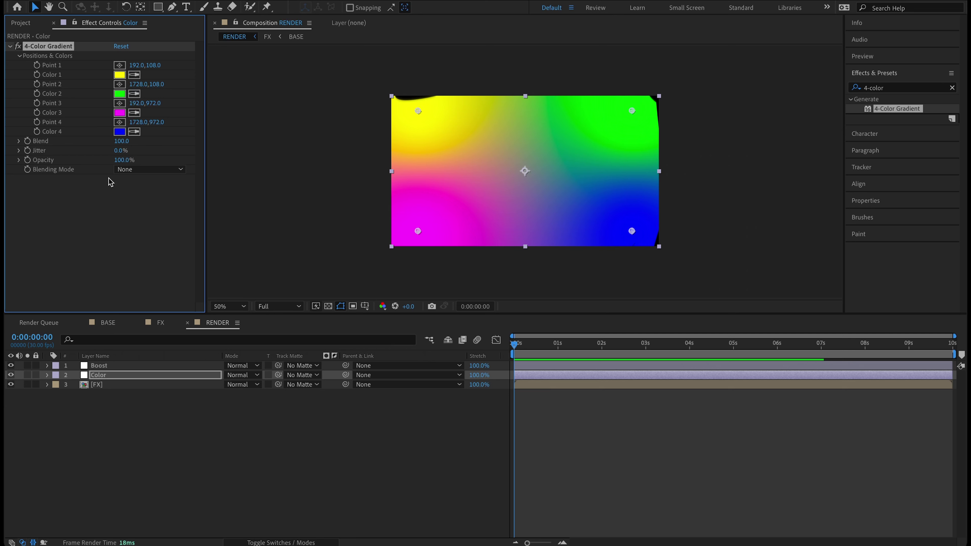
pyautogui.click(174, 172)
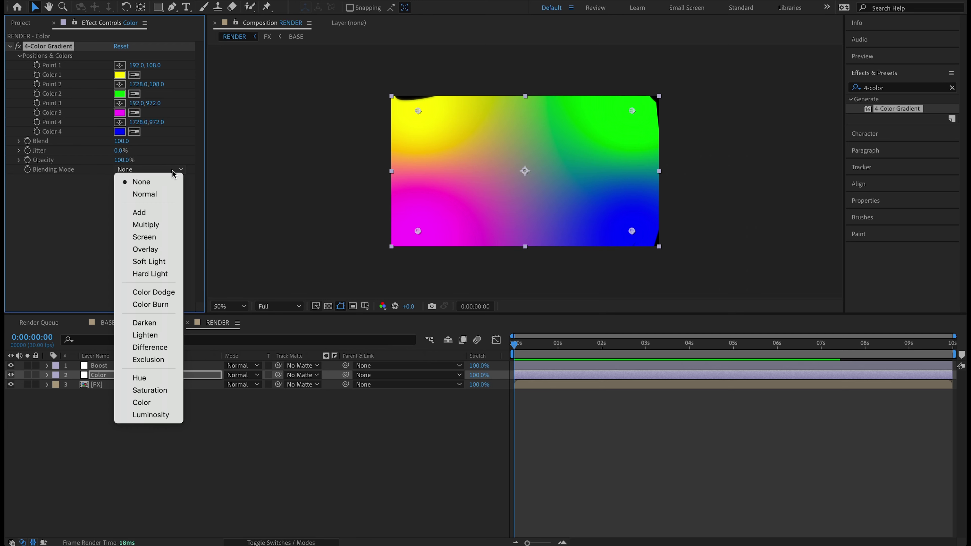
pyautogui.click(158, 305)
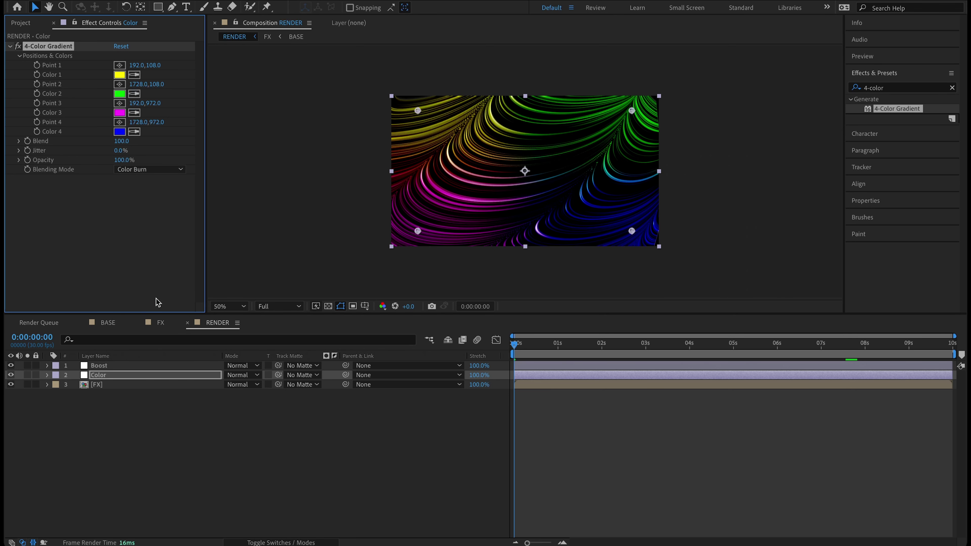
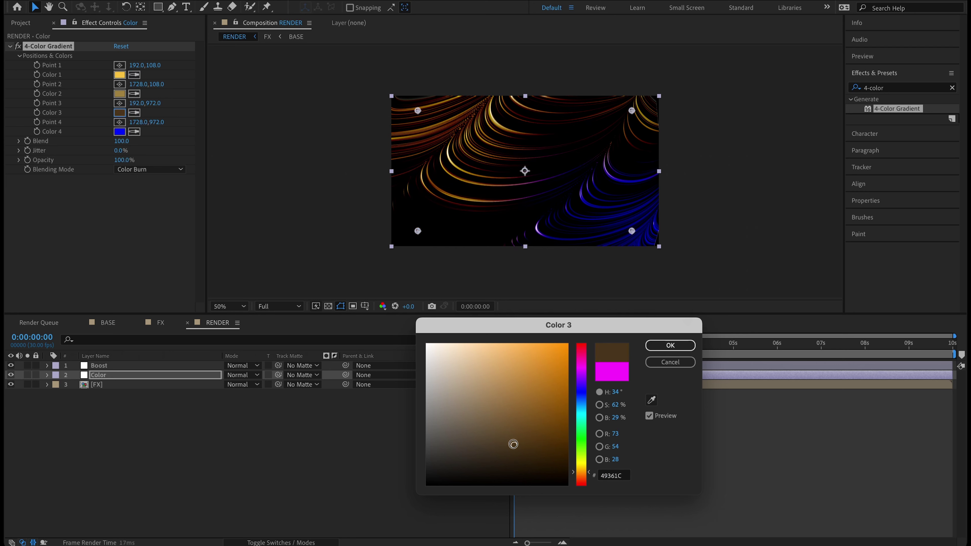
# Set the gradient's Color 4 to a vivid orange and Color 3 to a muted darker orange.
pyautogui.press('Return')
pyautogui.click(120, 132)
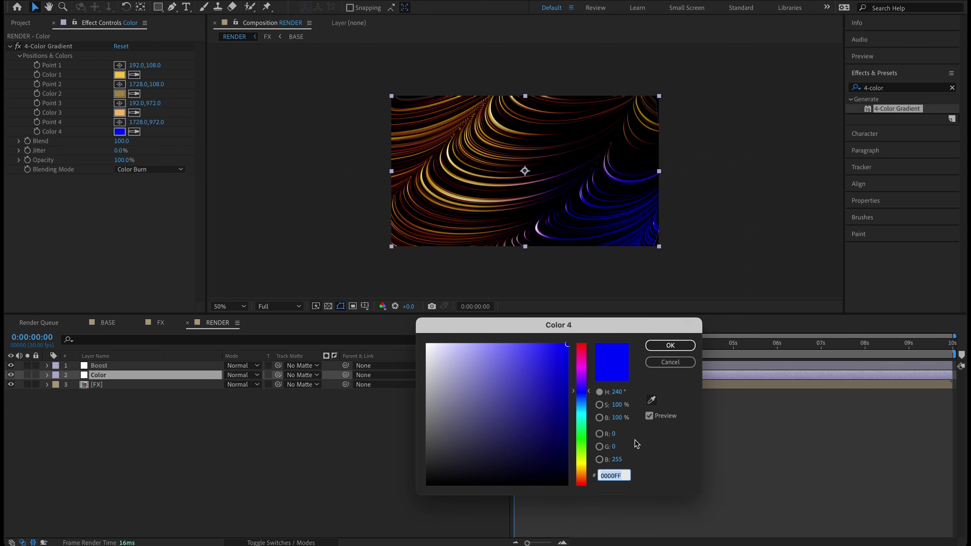
pyautogui.moveTo(588, 466); pyautogui.dragTo(585, 478)
pyautogui.press('Return')
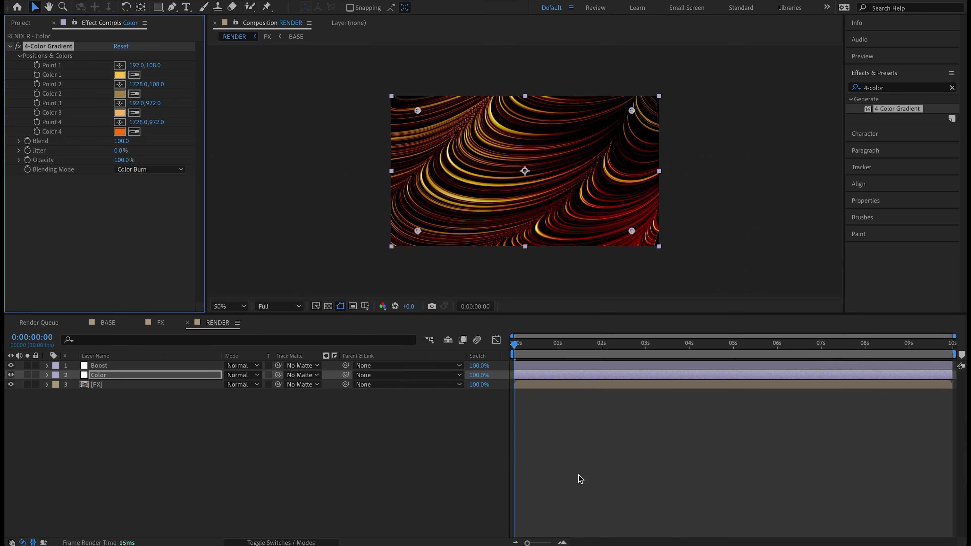
pyautogui.click(119, 112)
pyautogui.moveTo(582, 473); pyautogui.dragTo(581, 478)
pyautogui.moveTo(513, 413)
pyautogui.mouseDown()
pyautogui.moveTo(551, 353)
pyautogui.moveTo(533, 364)
pyautogui.moveTo(538, 340)
pyautogui.moveTo(542, 357)
pyautogui.mouseUp()
pyautogui.press('Return')
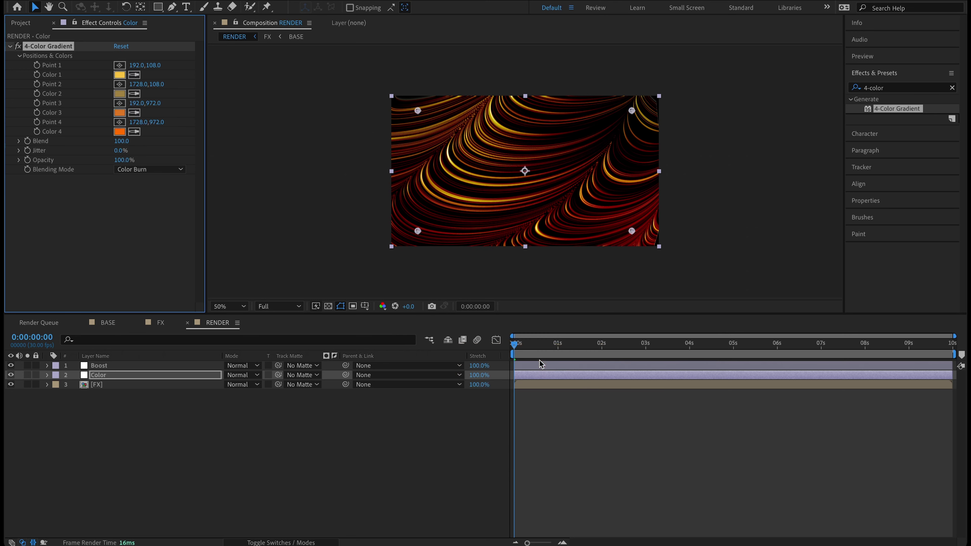
# Move the gradient points inward to about 660,132 (Point 1), 1540,124 (Point 2), 604,844 (Point 3) and 1816,888 (Point 4).
pyautogui.moveTo(418, 232); pyautogui.dragTo(470, 212)
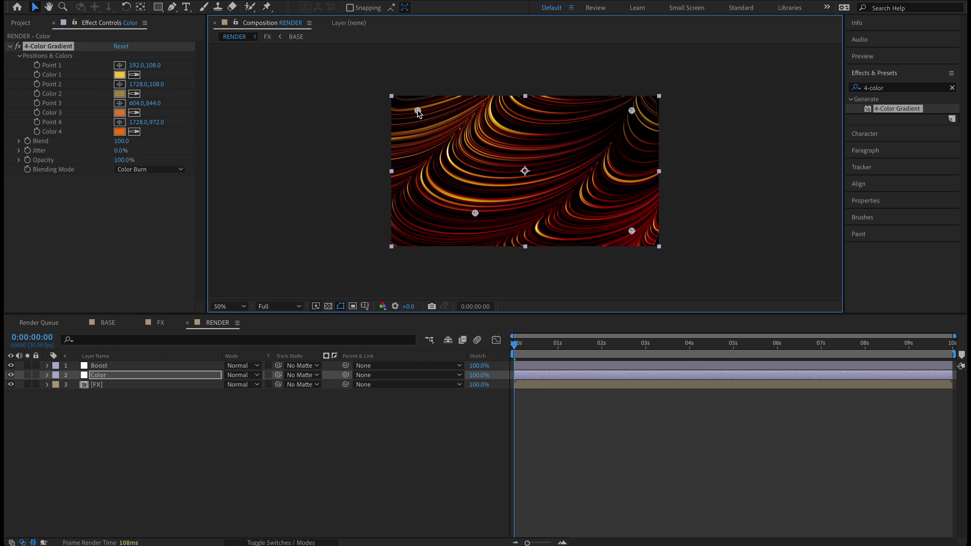
pyautogui.moveTo(452, 110); pyautogui.dragTo(482, 114)
pyautogui.moveTo(632, 111); pyautogui.dragTo(606, 113)
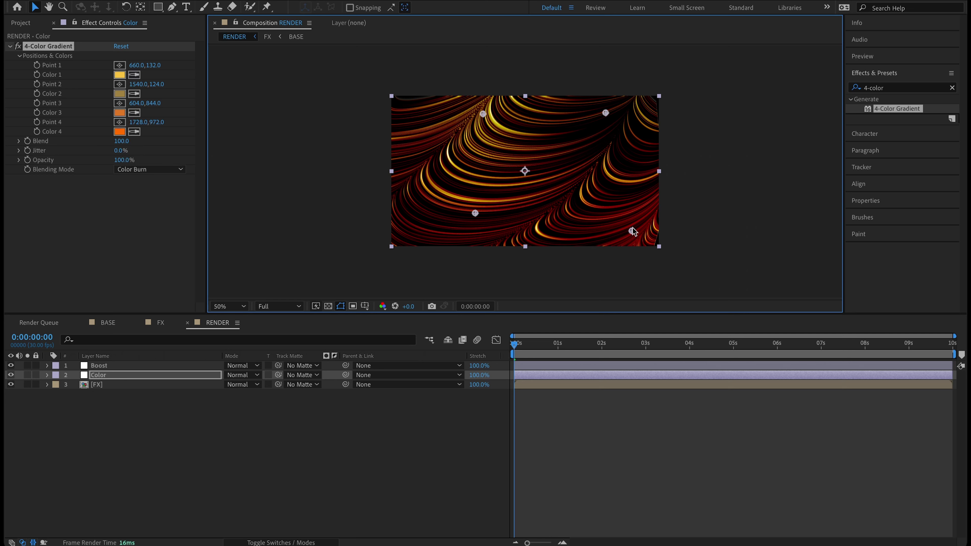
pyautogui.moveTo(642, 216); pyautogui.dragTo(646, 216)
# Play back the RENDER composition to check the gradient colors in motion.
pyautogui.press('space')
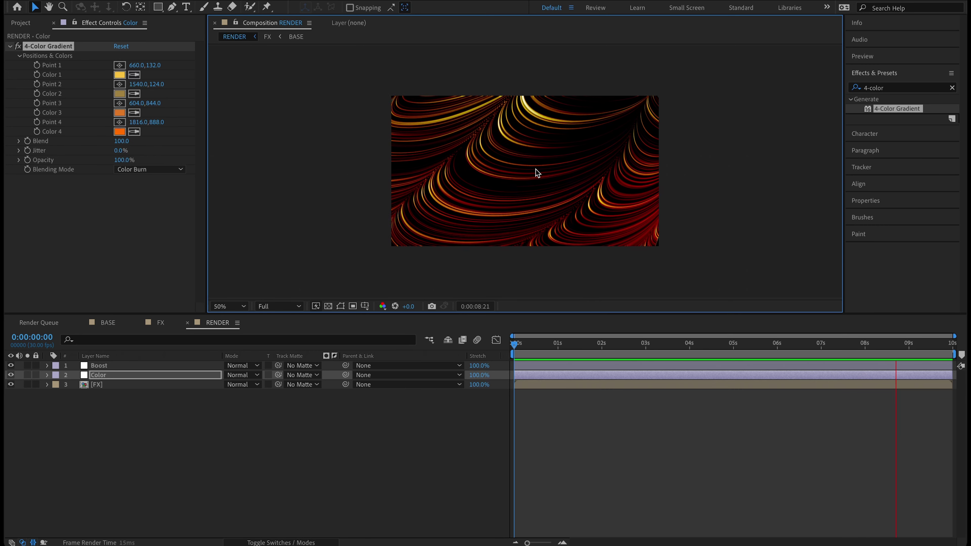
pyautogui.press('space')
pyautogui.click(565, 330)
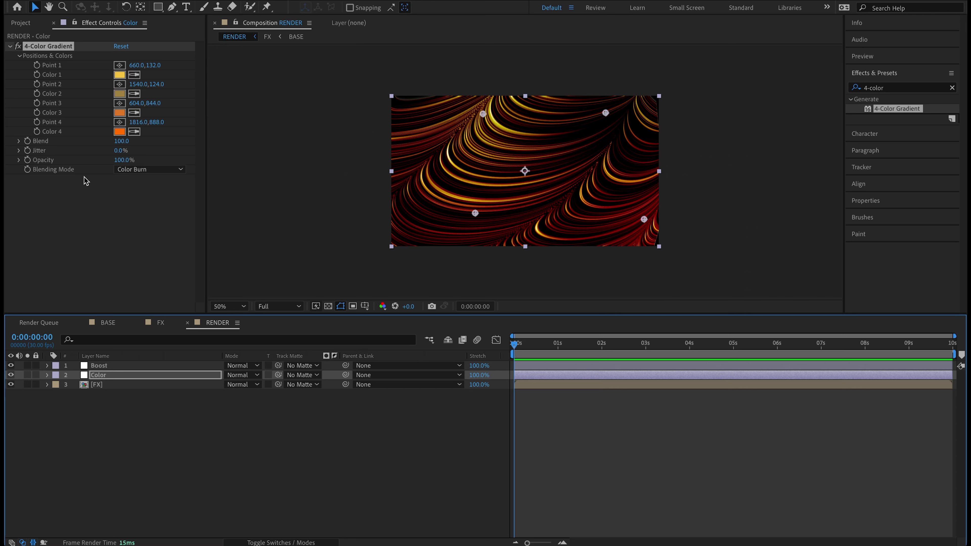
pyautogui.click(117, 214)
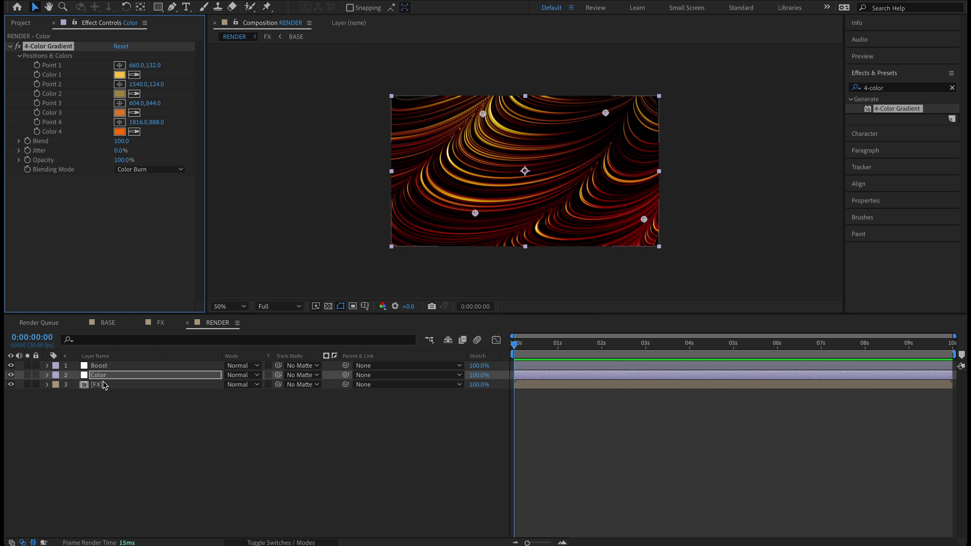
# Apply the Stylize Glow effect to the Boost adjustment layer.
pyautogui.click(110, 366)
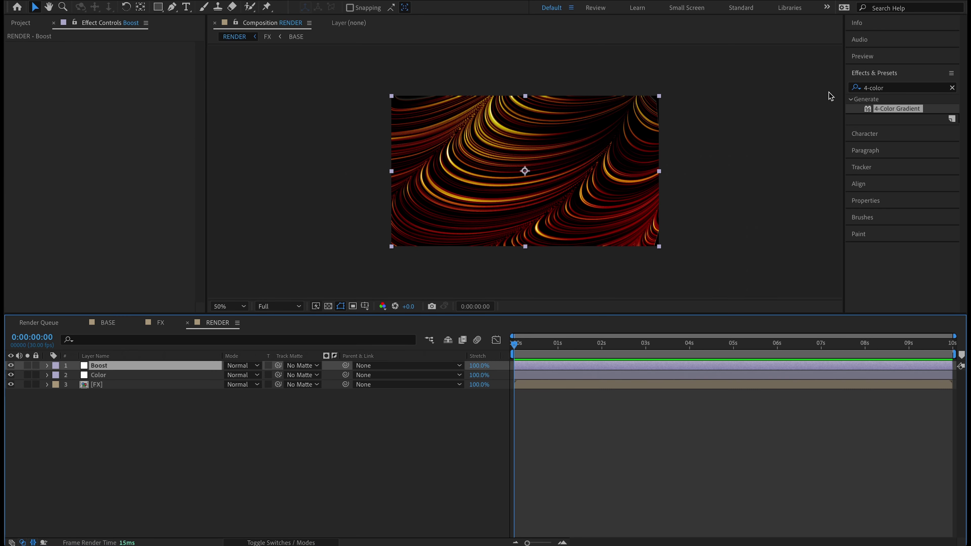
pyautogui.click(900, 87)
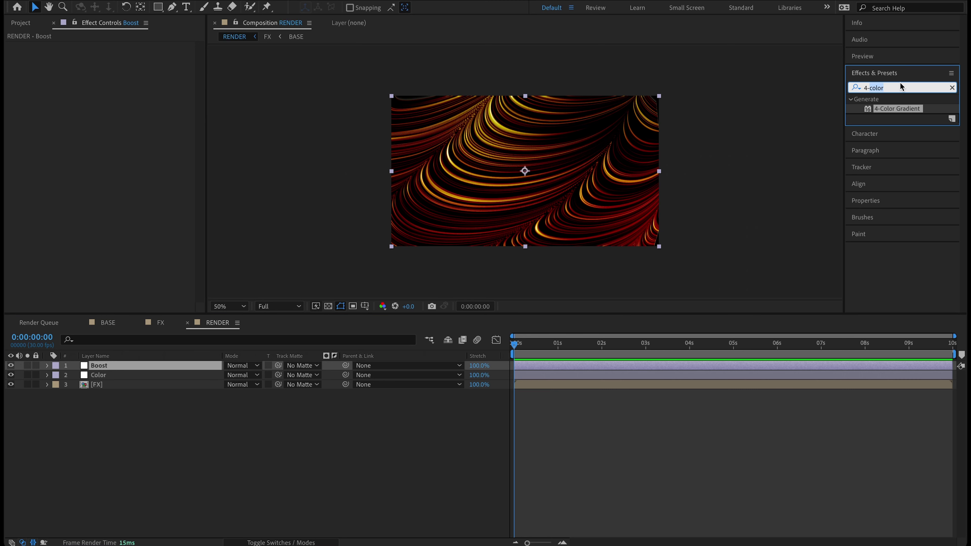
pyautogui.hotkey('shift', 'Left')
pyautogui.hotkey('shift', 'Left')
pyautogui.write('glow')
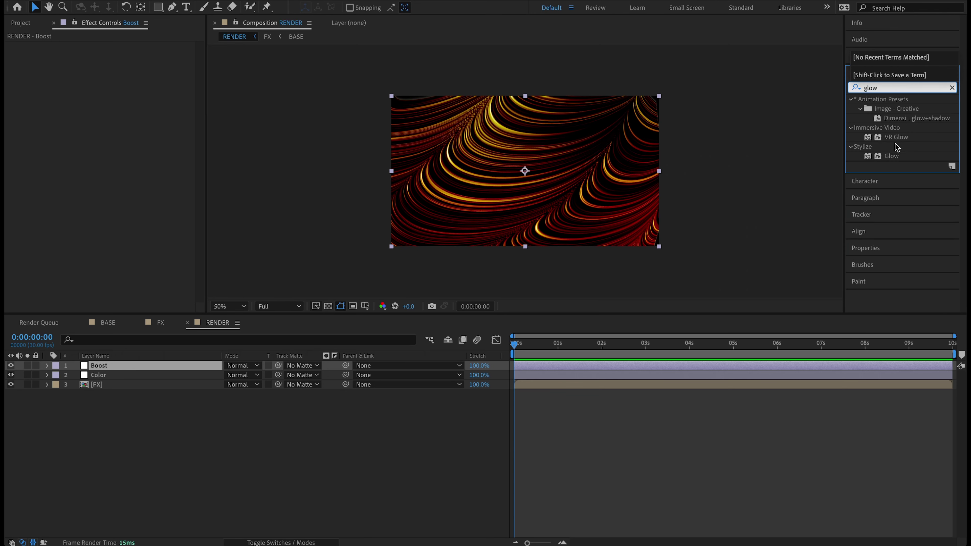
pyautogui.doubleClick(892, 156)
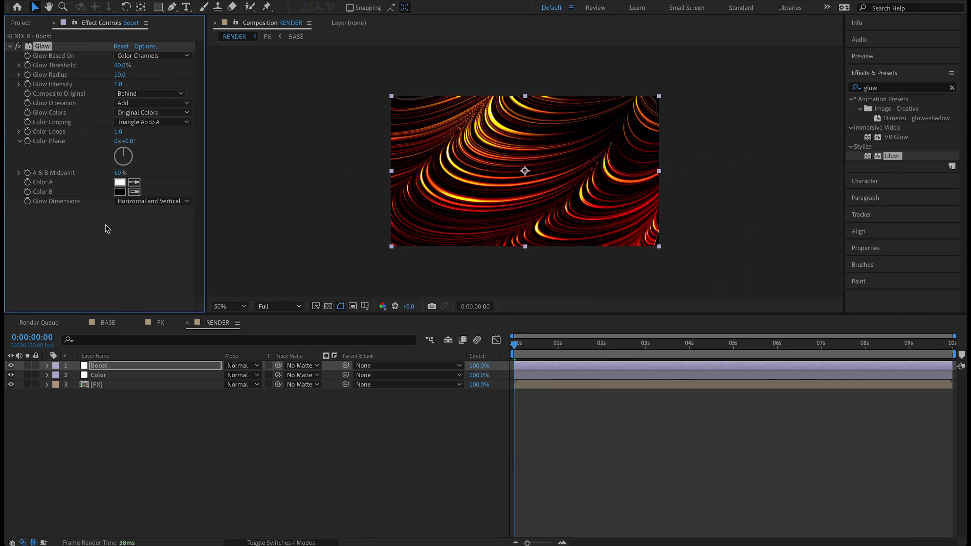
# Set the Glow's threshold to 75%, its radius to 600 and its intensity to 4.5.
pyautogui.click(121, 65)
pyautogui.write('75')
pyautogui.press('Return')
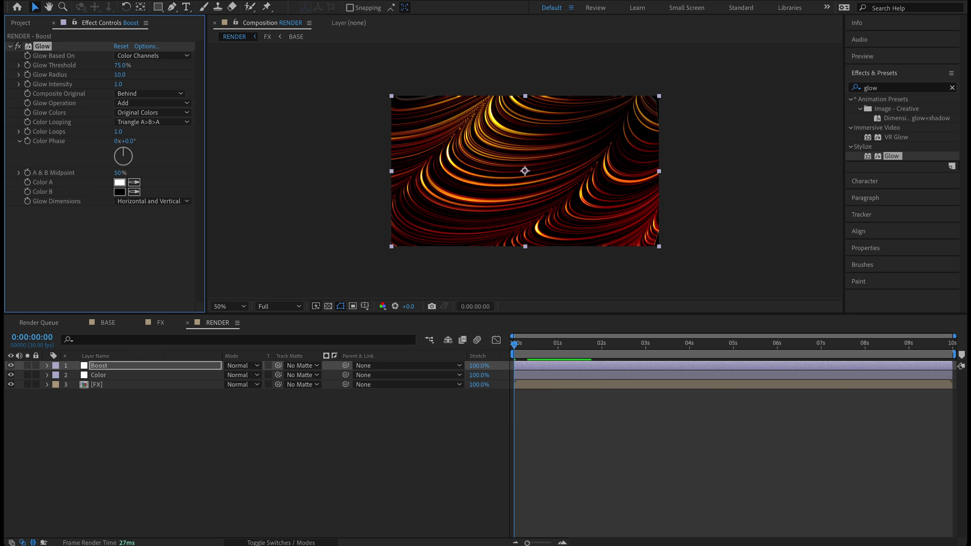
pyautogui.click(121, 76)
pyautogui.press('Return')
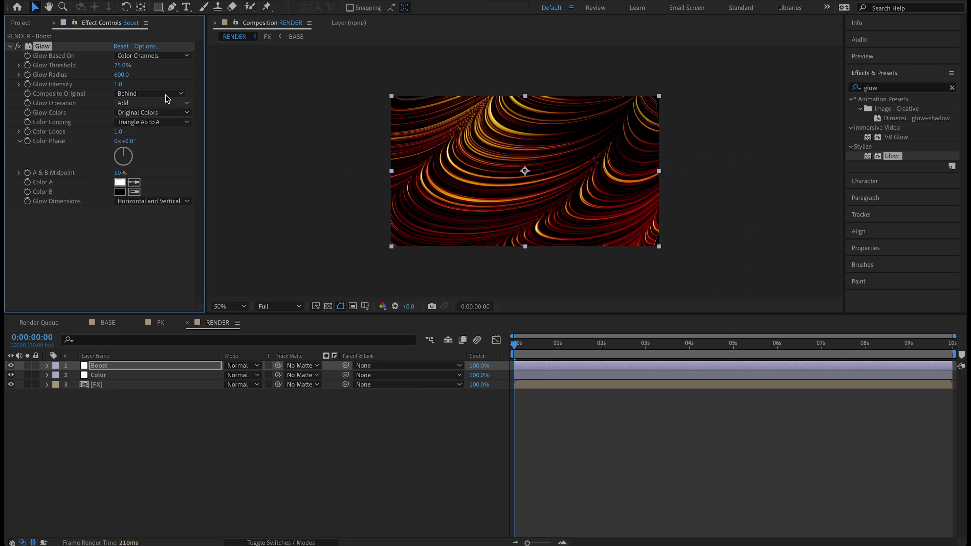
pyautogui.click(118, 84)
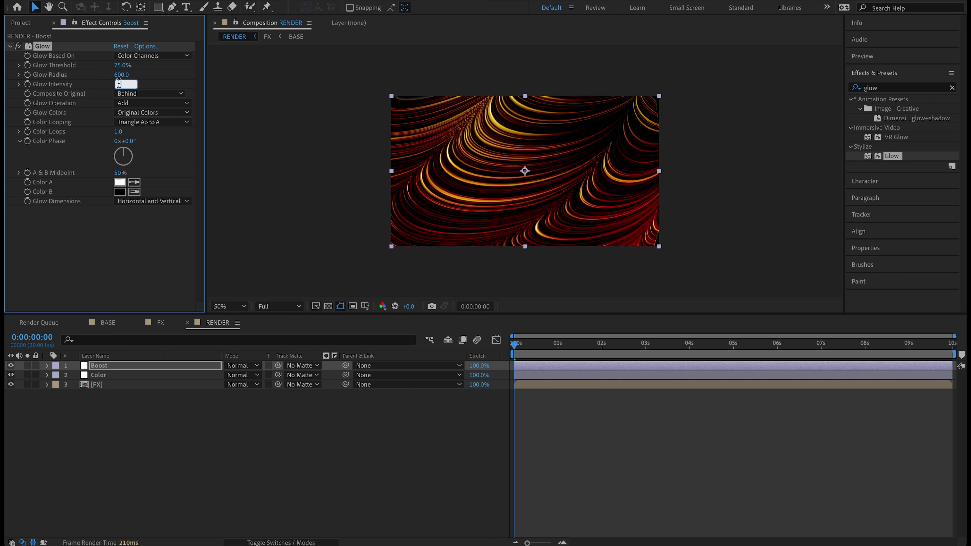
pyautogui.write('4.5')
pyautogui.press('Return')
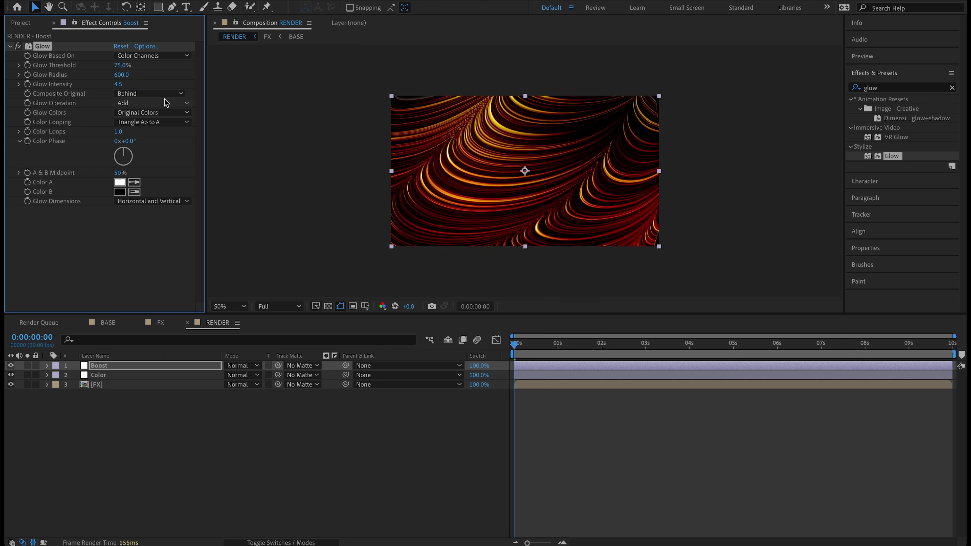
# Compare the image with the Glow off and on, and play back the composition to check the glow.
pyautogui.click(17, 46)
pyautogui.click(18, 47)
pyautogui.press('space')
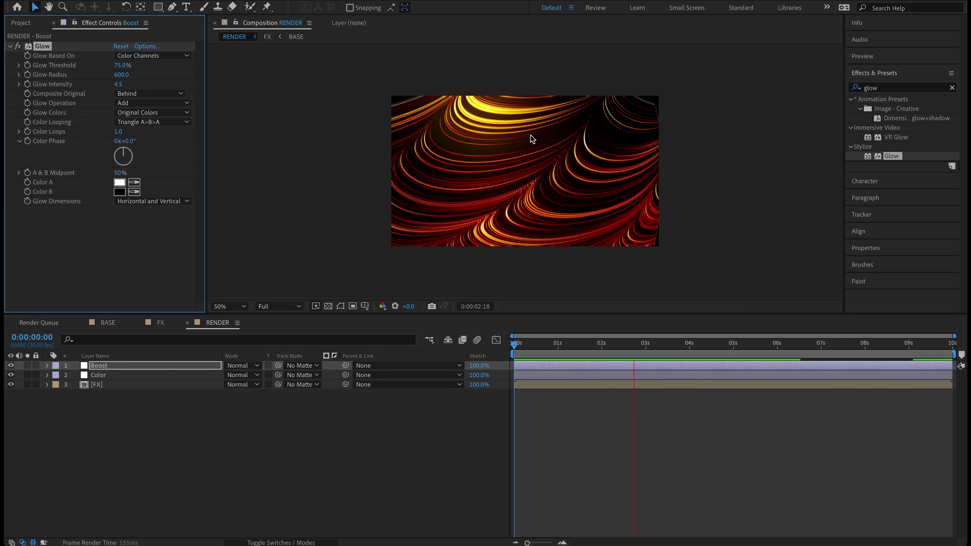
pyautogui.click(606, 348)
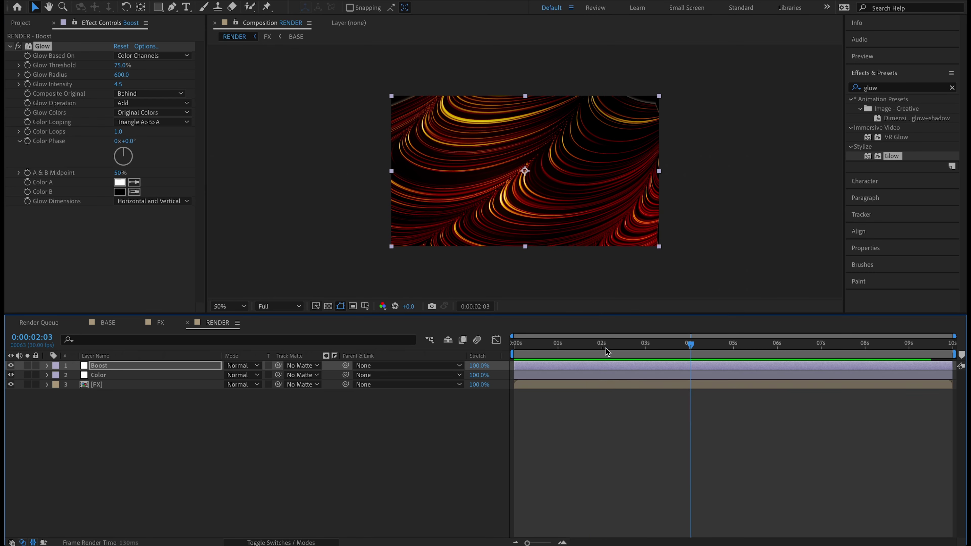
pyautogui.press('space')
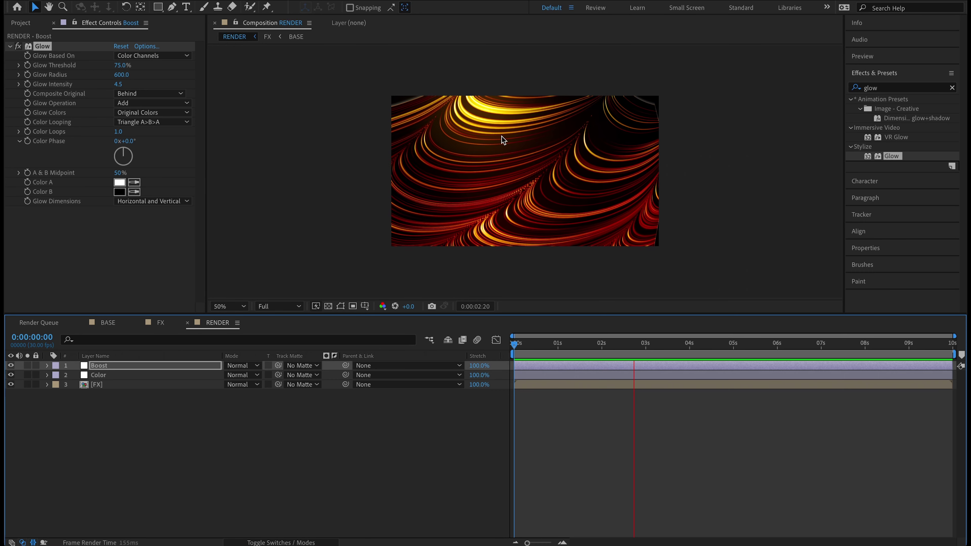
pyautogui.press('space')
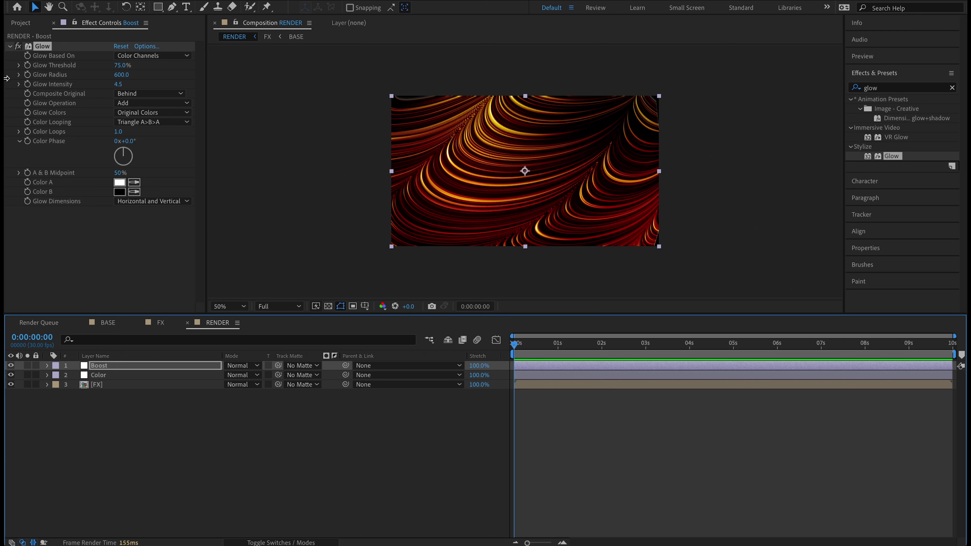
# Collapse the Glow settings and add the Brightness & Contrast effect to the Boost layer.
pyautogui.click(10, 47)
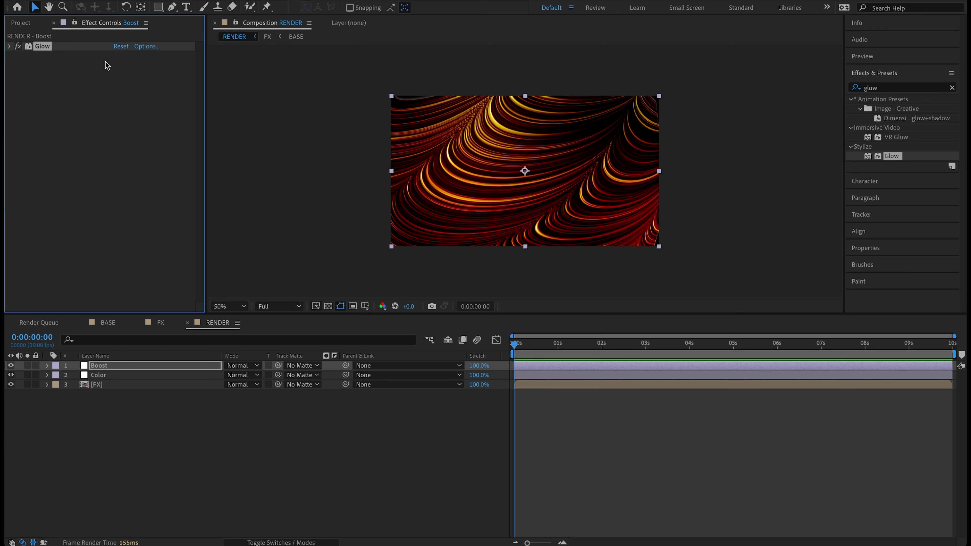
pyautogui.click(892, 88)
pyautogui.write('brightnes')
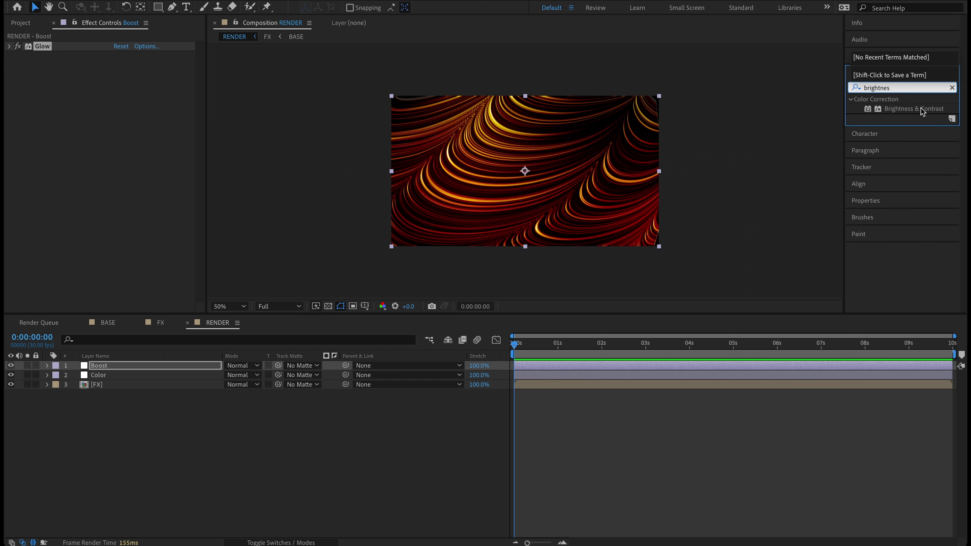
pyautogui.doubleClick(923, 110)
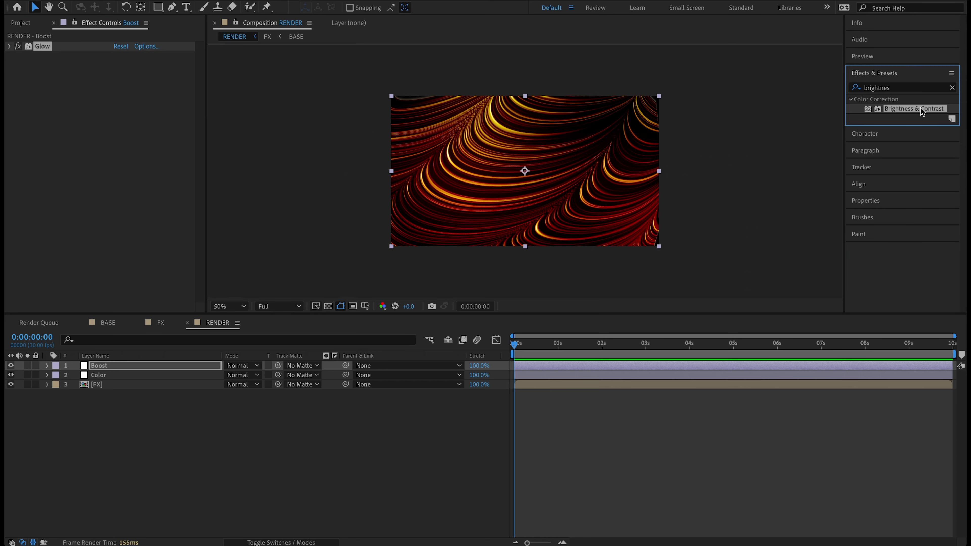
# Set the Boost layer's Brightness to 50 and Contrast to 100.
pyautogui.click(116, 65)
pyautogui.write('50')
pyautogui.press('Return')
pyautogui.click(117, 74)
pyautogui.write('100')
pyautogui.press('Return')
# Scrub and play back the composition from around 1.5 to 2 seconds to check the boosted brightness and contrast.
pyautogui.moveTo(525, 339); pyautogui.dragTo(583, 357)
pyautogui.press('space')
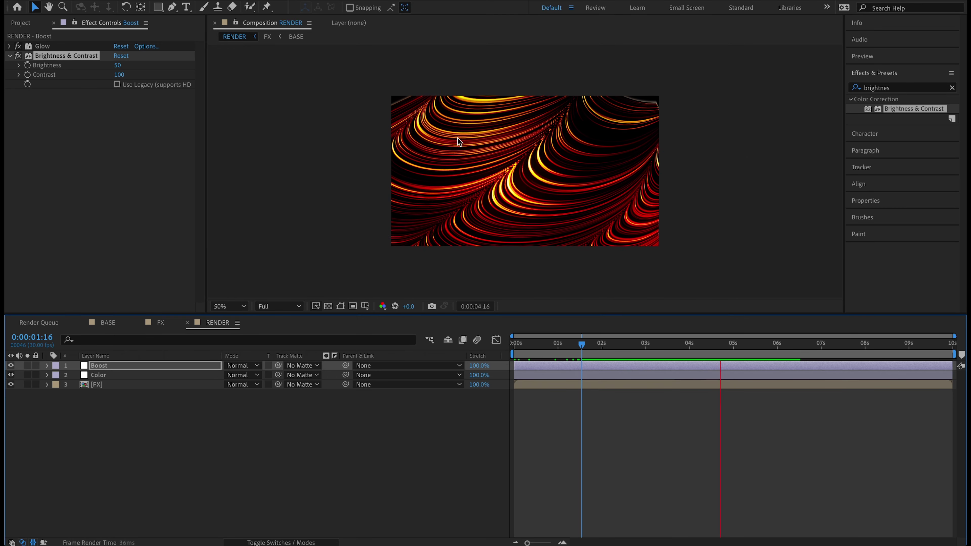
pyautogui.moveTo(685, 339); pyautogui.dragTo(610, 338)
pyautogui.click(235, 211)
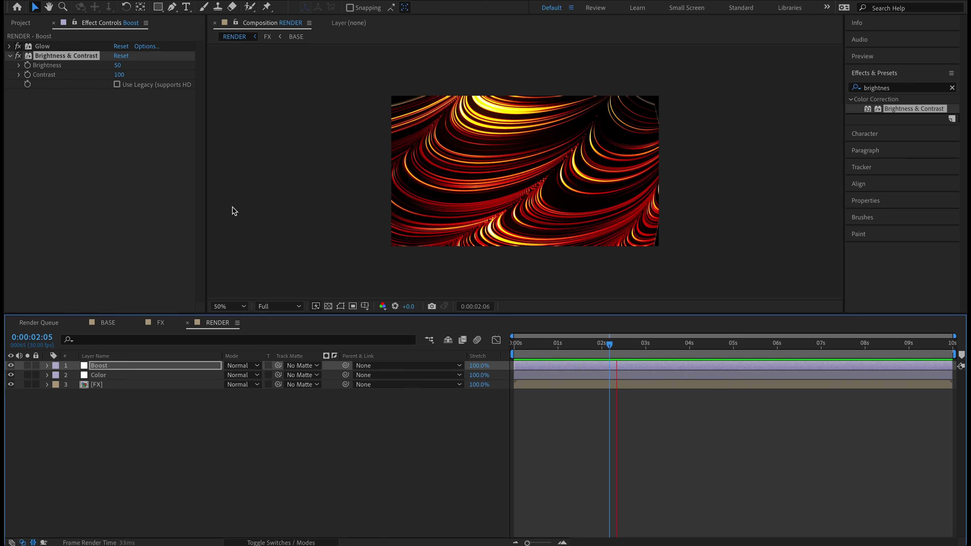
# Add the CC Cross Blur effect to the Boost layer.
pyautogui.click(146, 366)
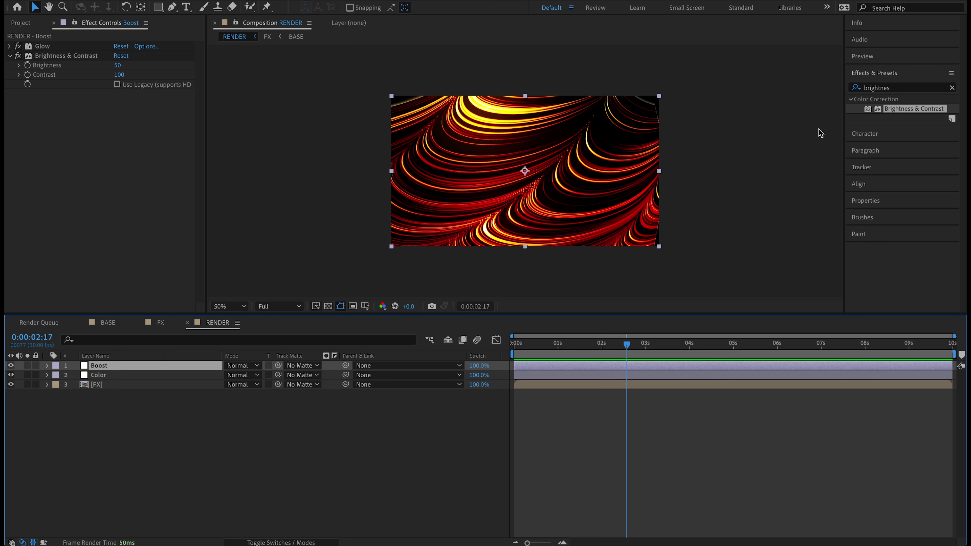
pyautogui.click(900, 88)
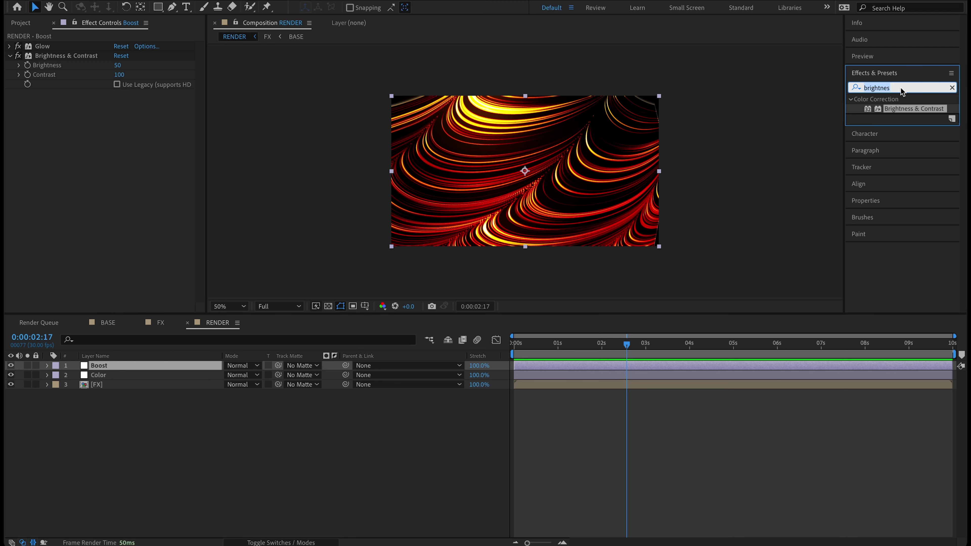
pyautogui.write('cross blur')
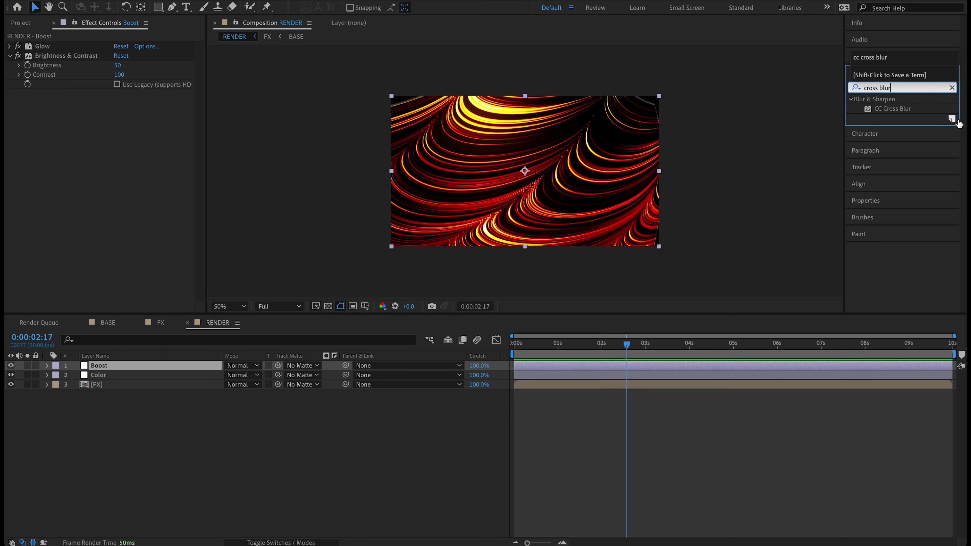
pyautogui.doubleClick(895, 108)
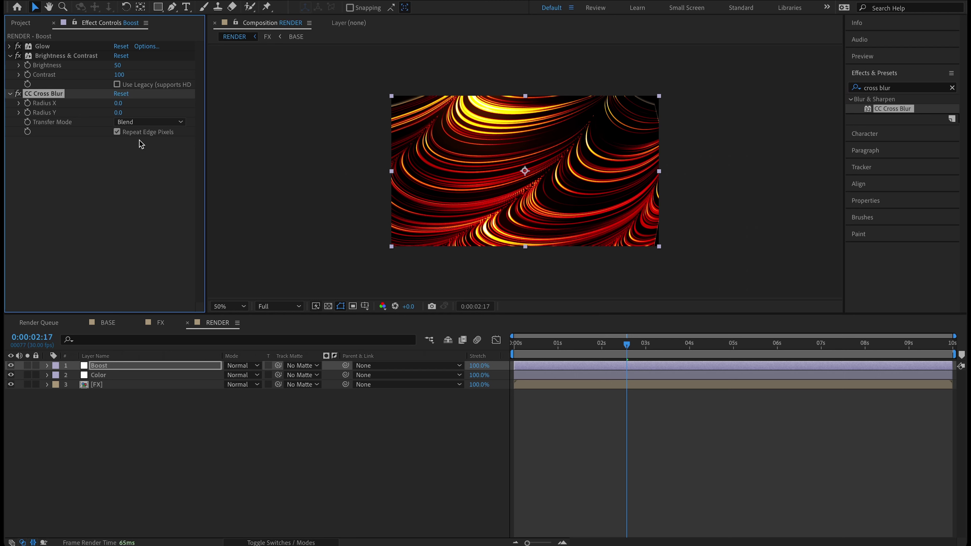
# Try a CC Cross Blur Radius X of 100, and set it to 200.
pyautogui.click(119, 103)
pyautogui.write('100')
pyautogui.press('Return')
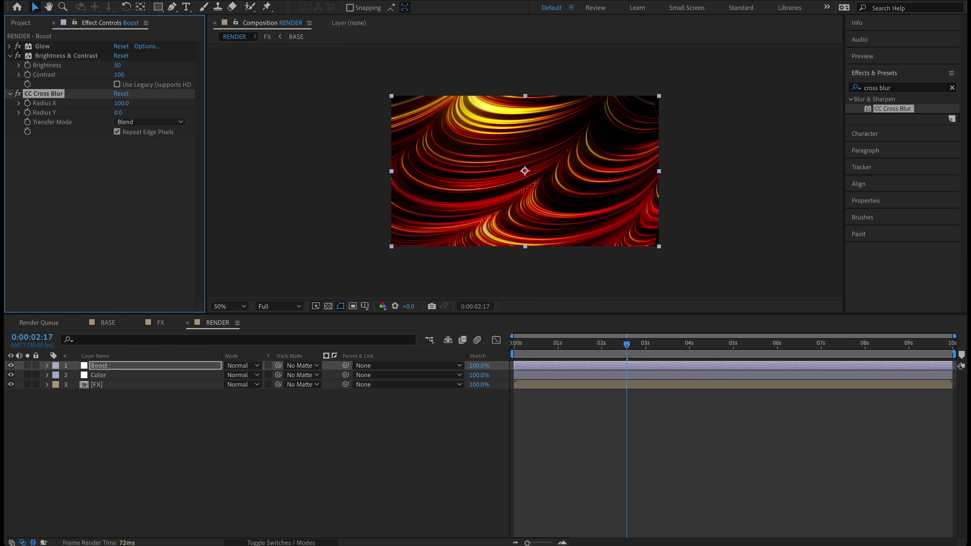
pyautogui.click(121, 103)
pyautogui.write('200')
pyautogui.press('Return')
# Play back the composition and compare the first frame with CC Cross Blur off and on.
pyautogui.press('space')
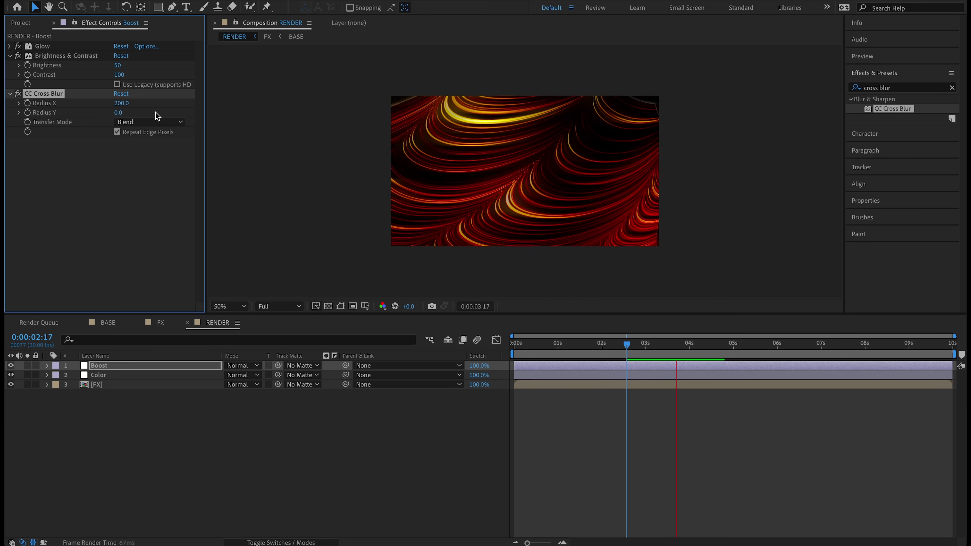
pyautogui.moveTo(628, 345); pyautogui.dragTo(499, 356)
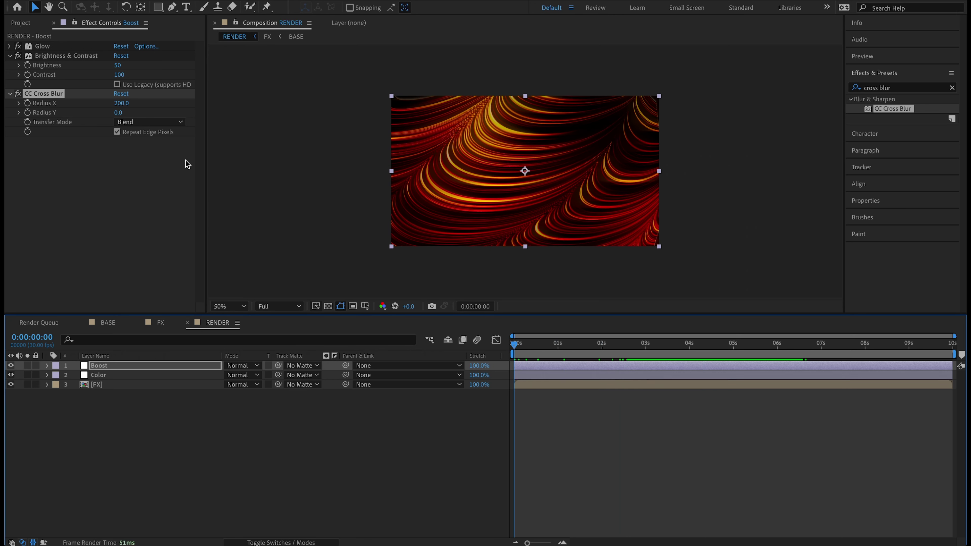
pyautogui.click(17, 93)
pyautogui.click(17, 93)
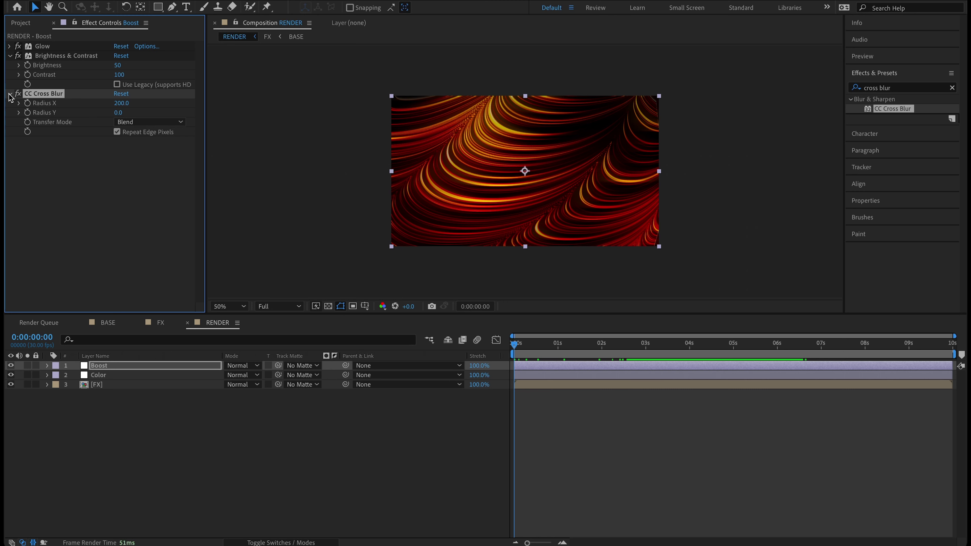
pyautogui.click(17, 94)
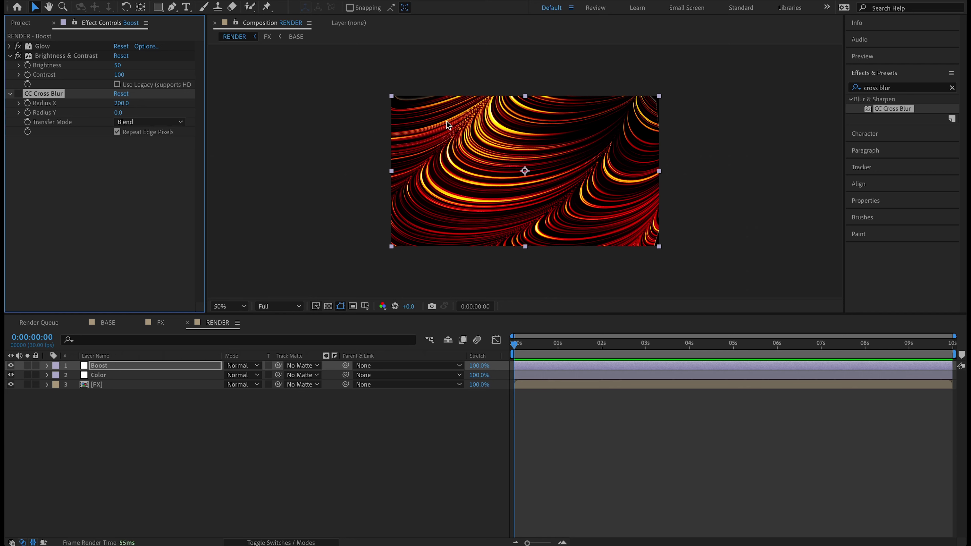
pyautogui.click(17, 94)
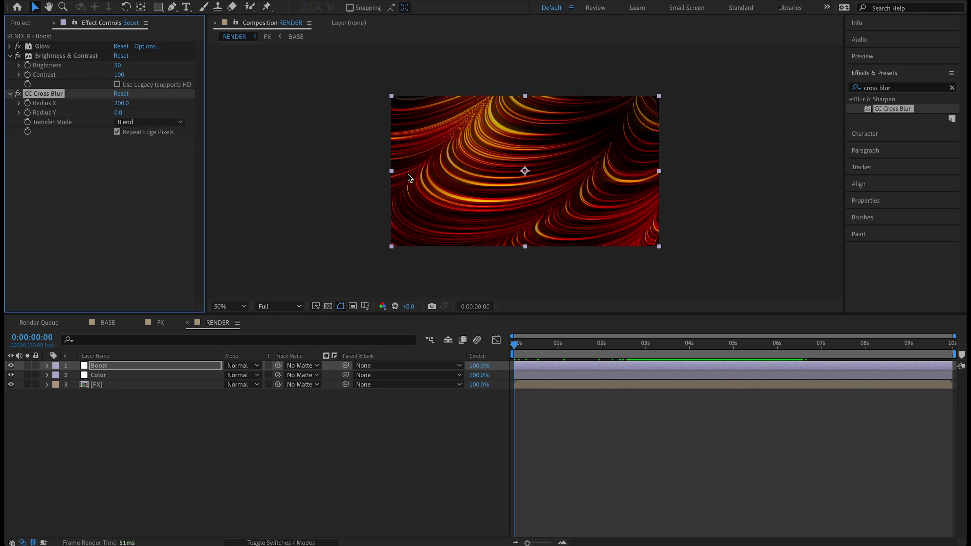
pyautogui.press('space')
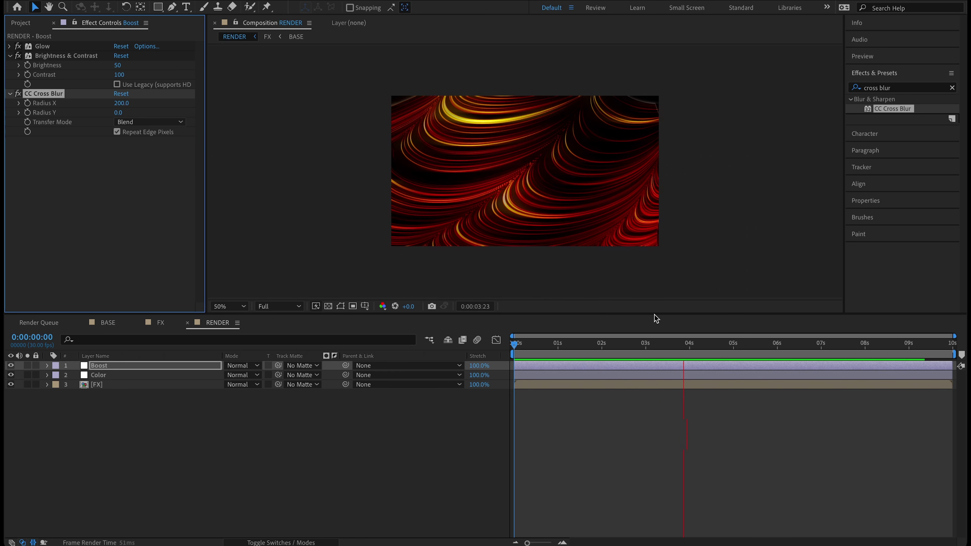
pyautogui.press('space')
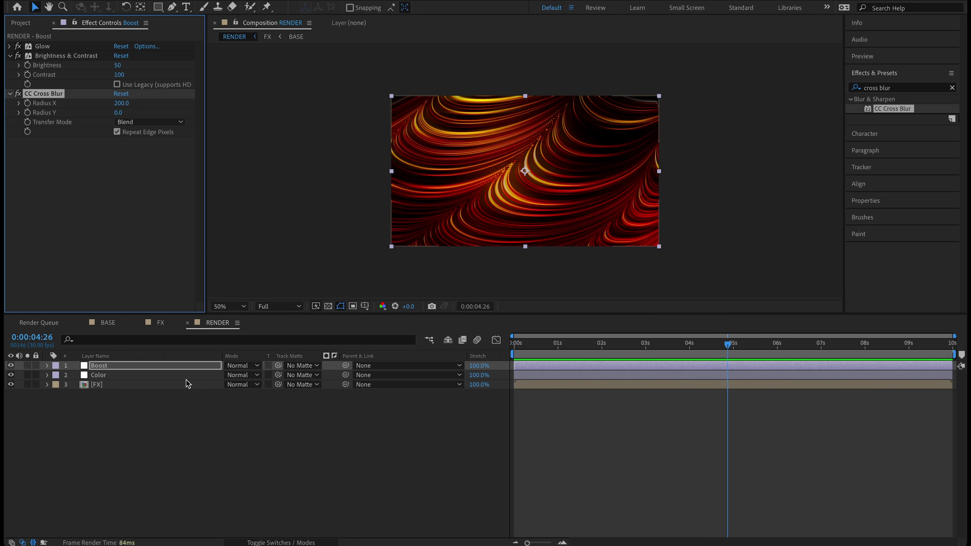
# Stretch the FX layer horizontally slightly past both sides of the RENDER frame and check the edges in playback.
pyautogui.click(187, 384)
pyautogui.moveTo(658, 172); pyautogui.dragTo(671, 172)
pyautogui.press('space')
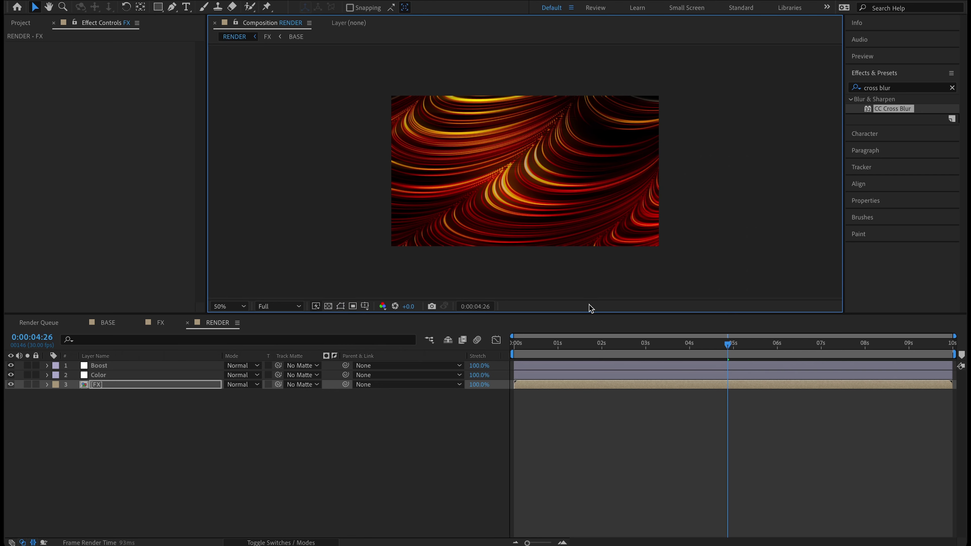
pyautogui.press('space')
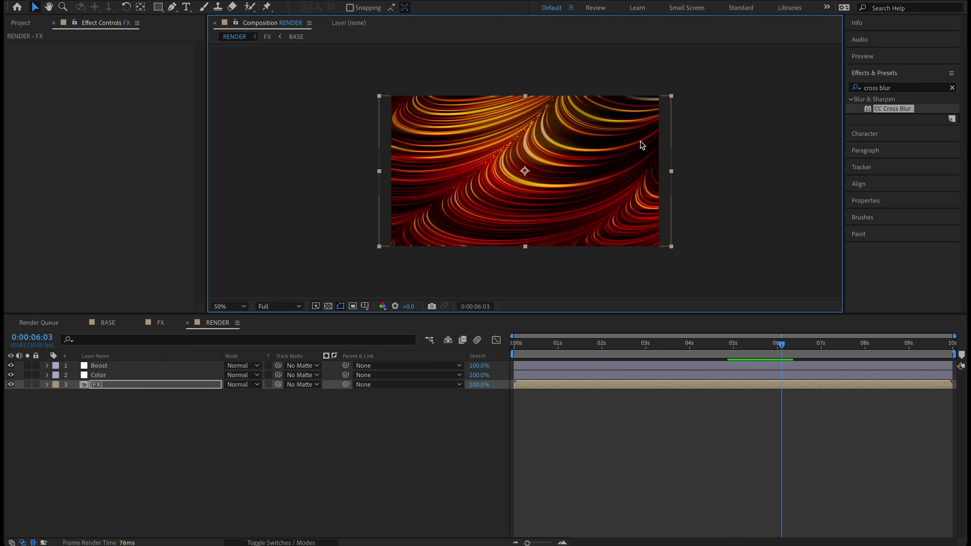
# Play back the RENDER composition from around 6 seconds and from the start to check the stretched animation.
pyautogui.press('space')
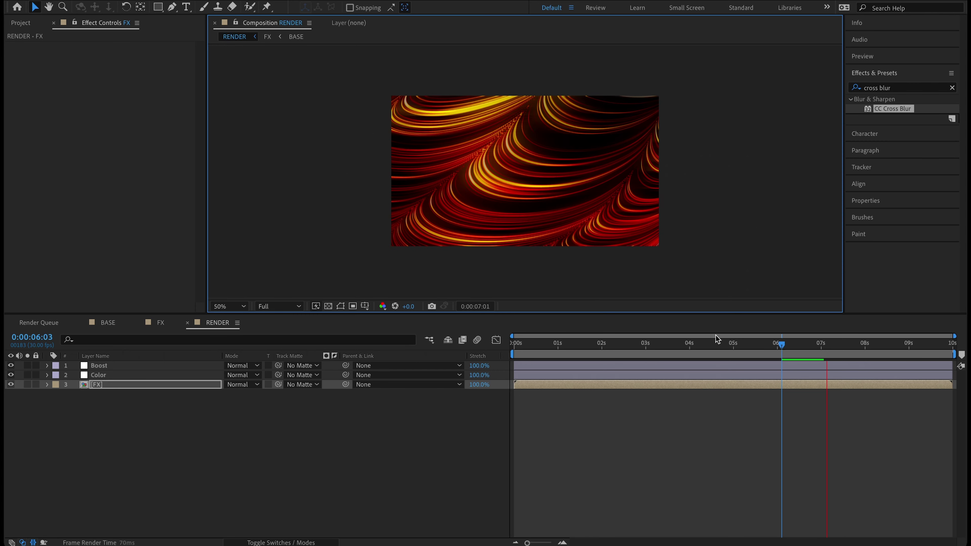
pyautogui.press('space')
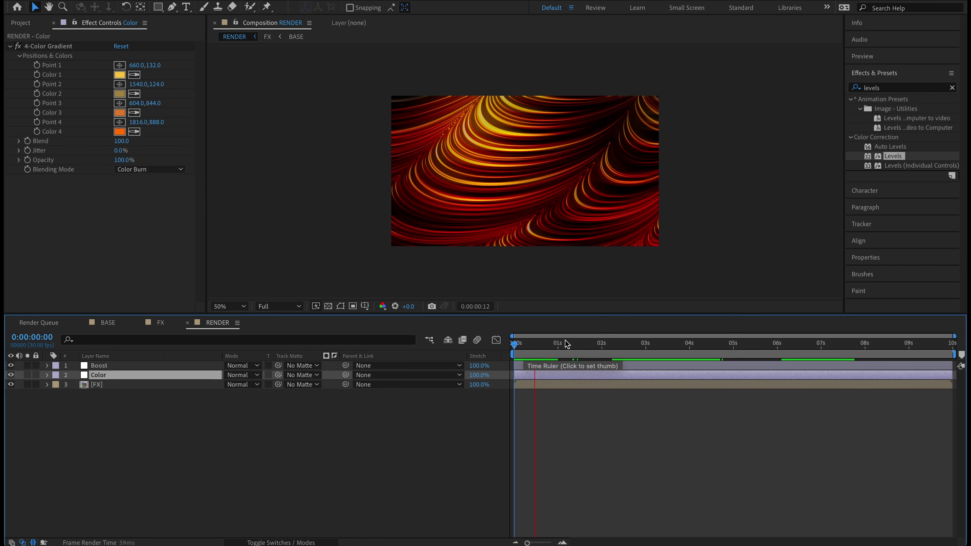
pyautogui.press('space')
pyautogui.press('space')
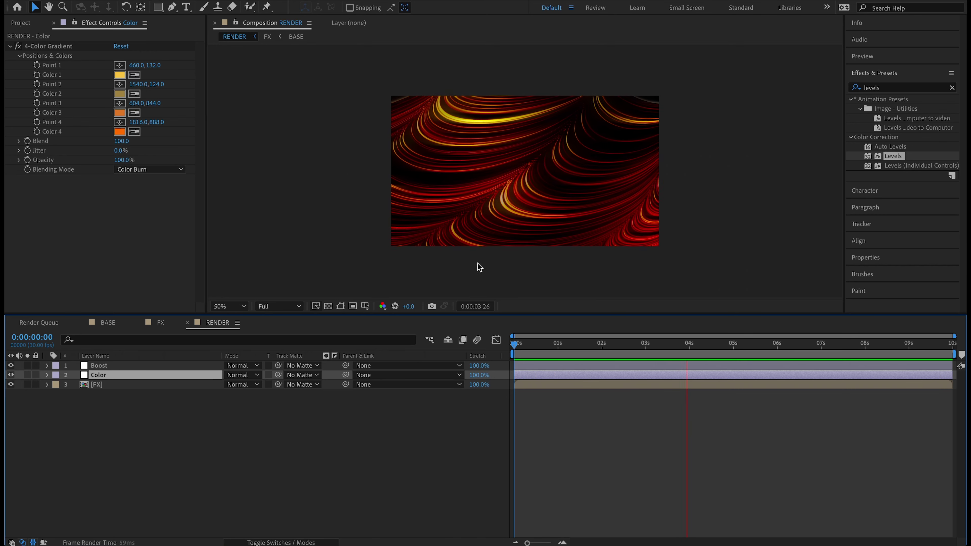
# In the BASE composition, set the DISTORT layer's Wave Warp Wave Width to 250.
pyautogui.click(111, 323)
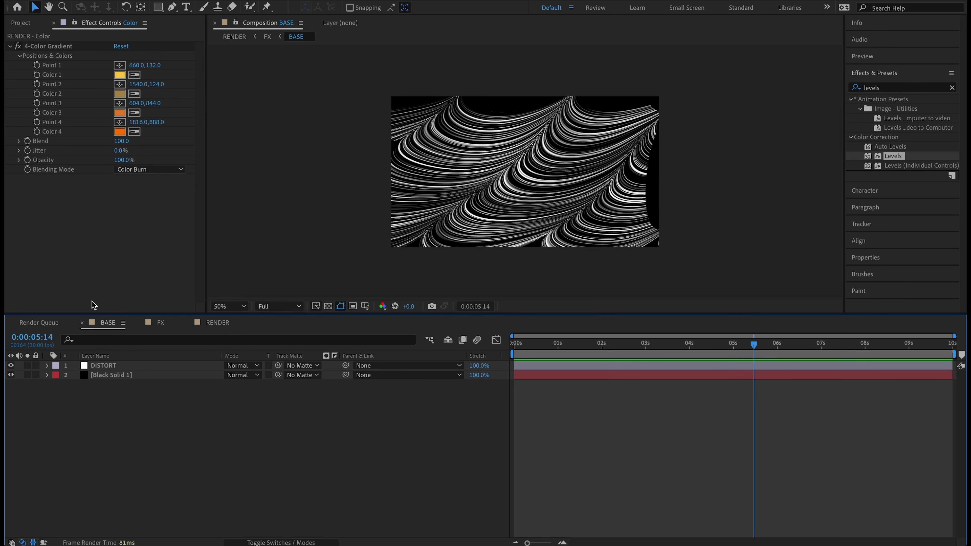
pyautogui.click(100, 365)
pyautogui.click(9, 46)
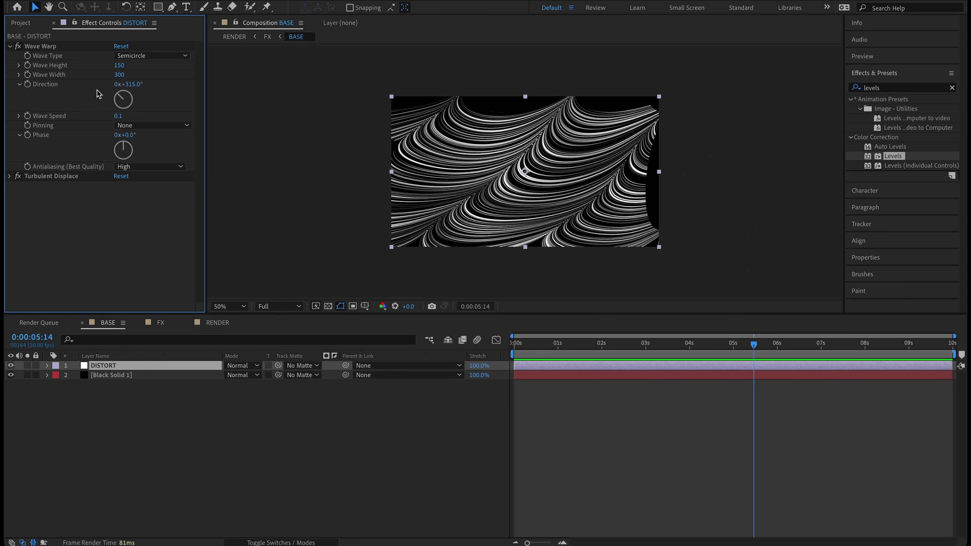
pyautogui.moveTo(120, 79); pyautogui.dragTo(92, 79)
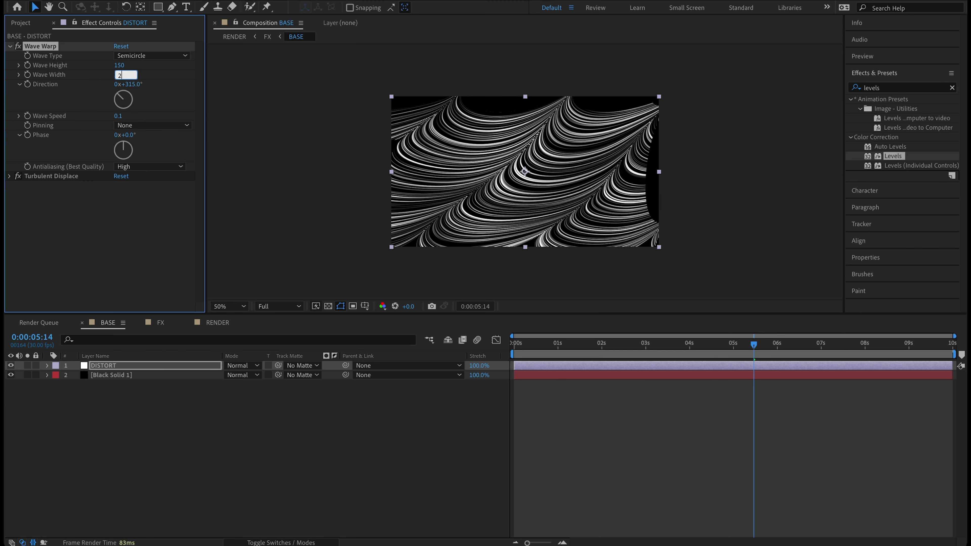
pyautogui.write('50')
pyautogui.press('Return')
# Return to the RENDER composition and play it back from the start to check the changed wave width.
pyautogui.click(217, 323)
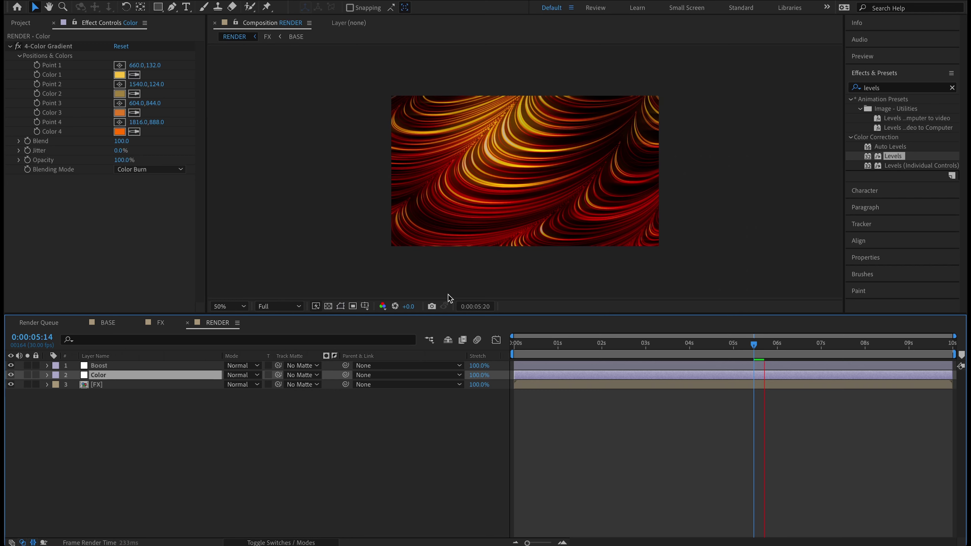
pyautogui.moveTo(755, 346); pyautogui.dragTo(602, 351)
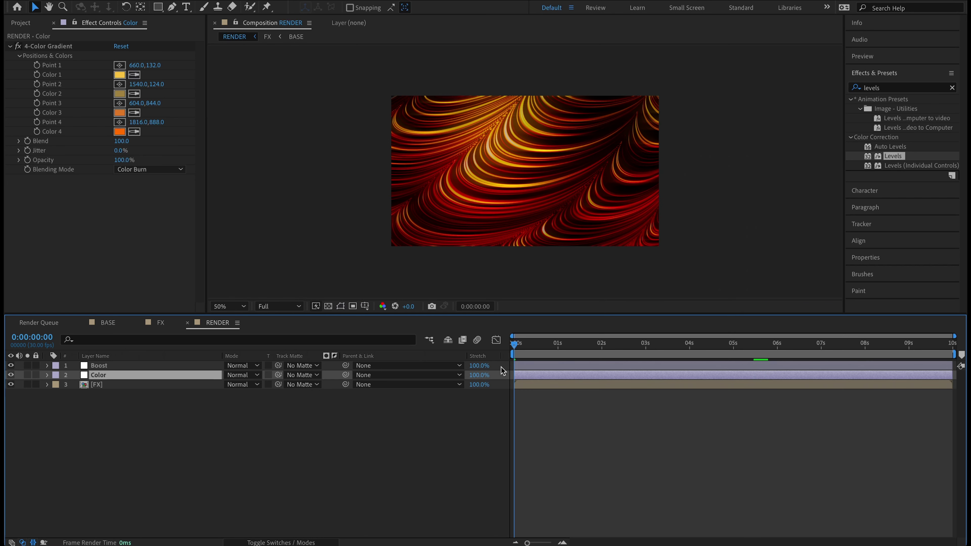
pyautogui.press('space')
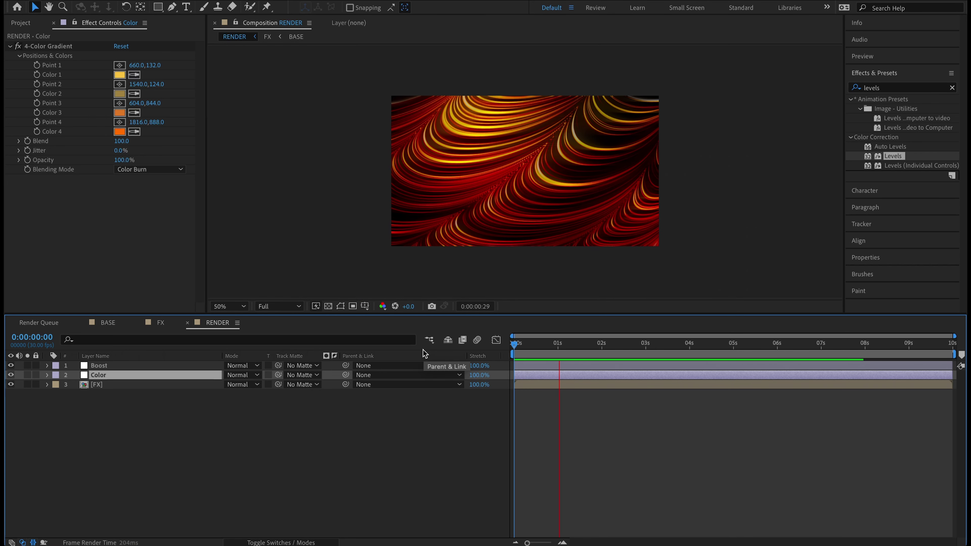
pyautogui.click(536, 357)
pyautogui.press('space')
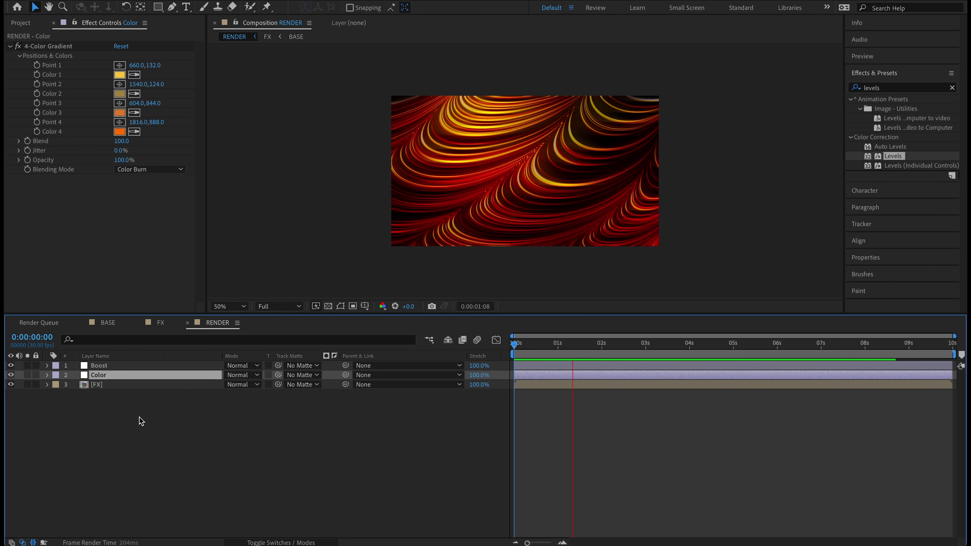